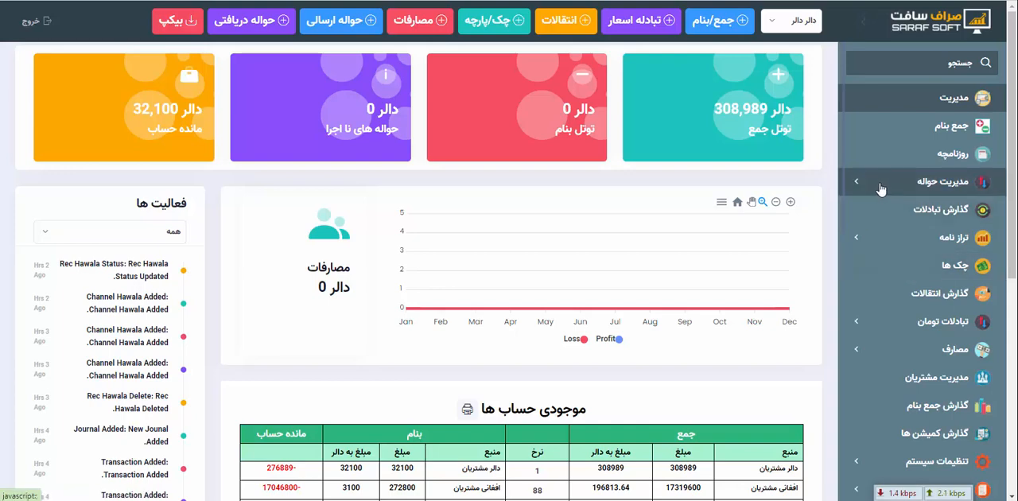
Open the list of hawala channels (چینل های حوالجات) in the system settings and review the existing channel names
click(880, 186)
click(879, 186)
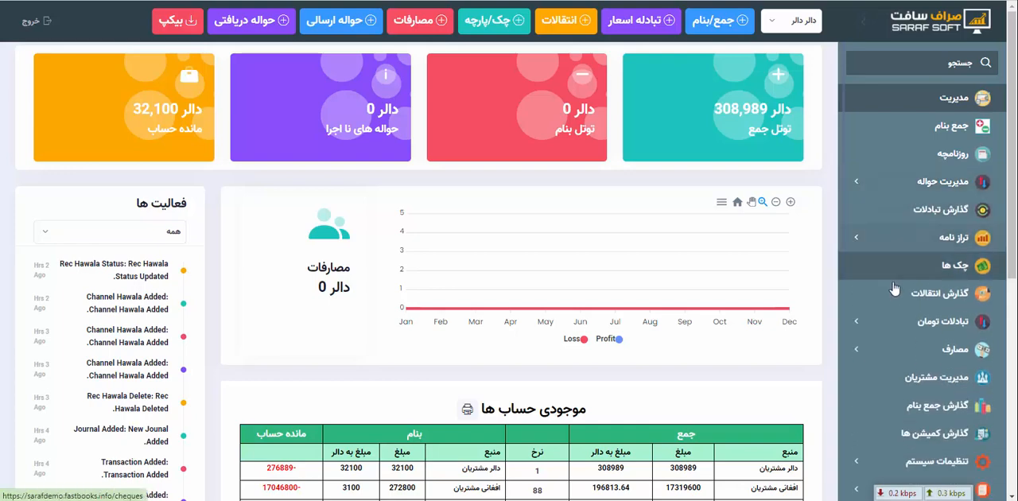
scroll(900, 295, down, 1)
scroll(899, 302, down, 5)
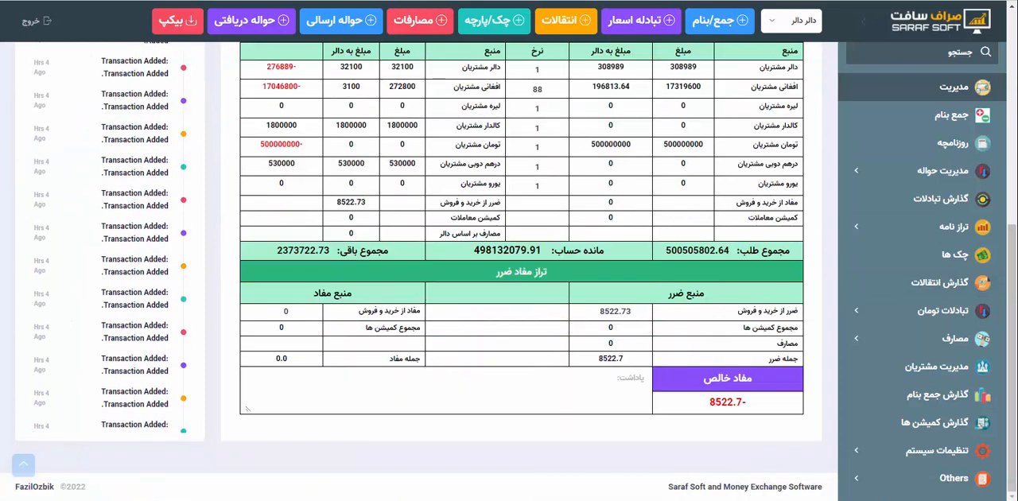
click(868, 450)
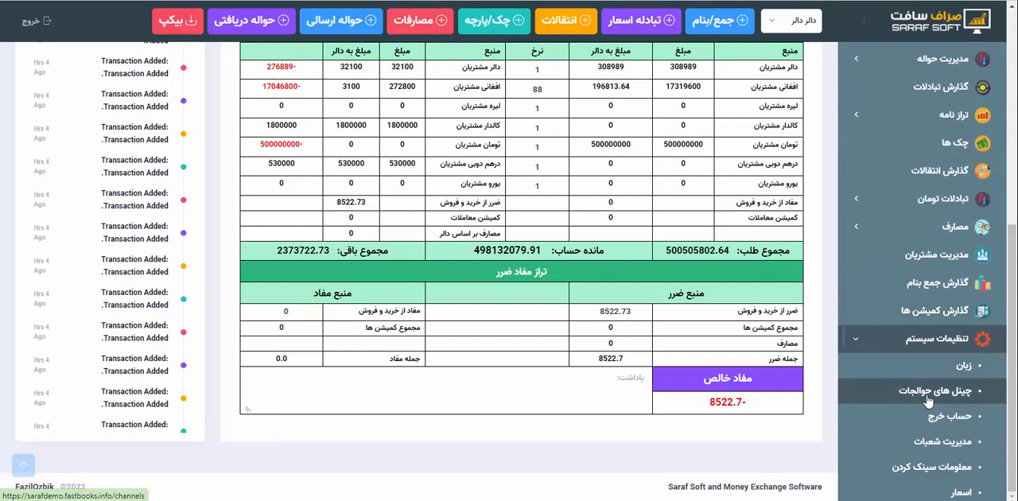
click(928, 400)
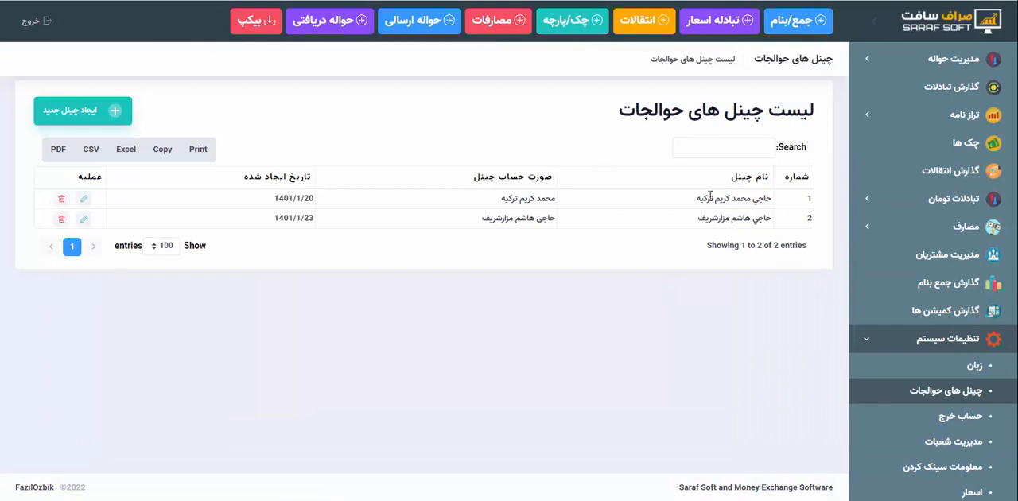
drag(698, 203, 763, 198)
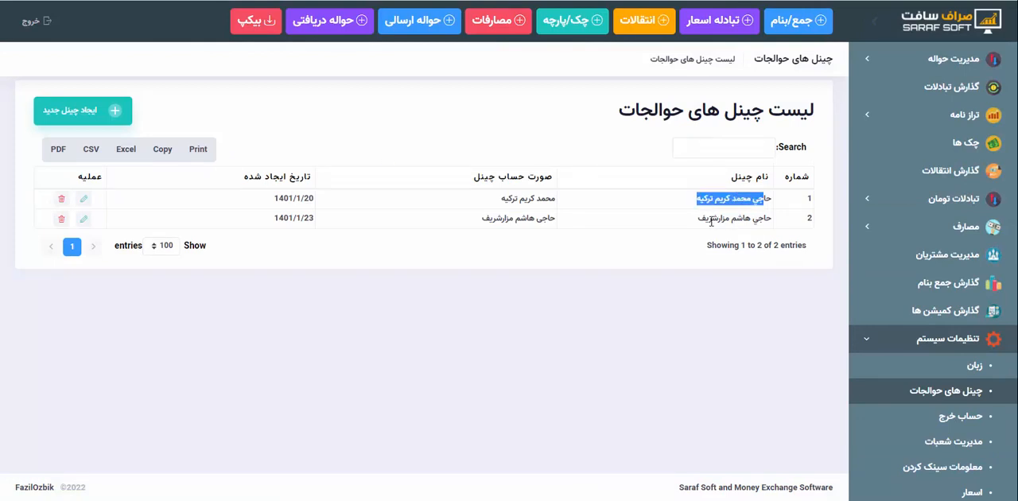
drag(699, 219, 747, 218)
click(602, 209)
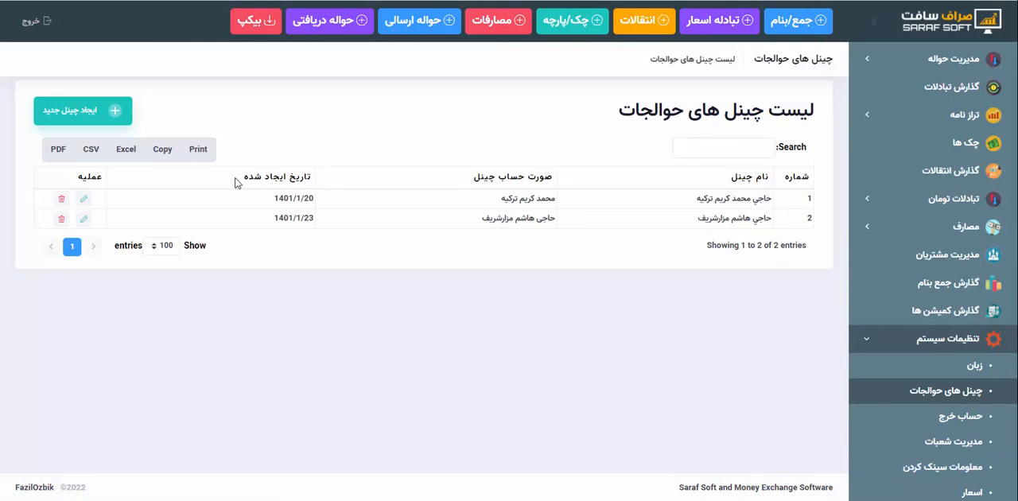
Start a new hawala channel and look through the customer accounts that can be assigned to it
click(103, 117)
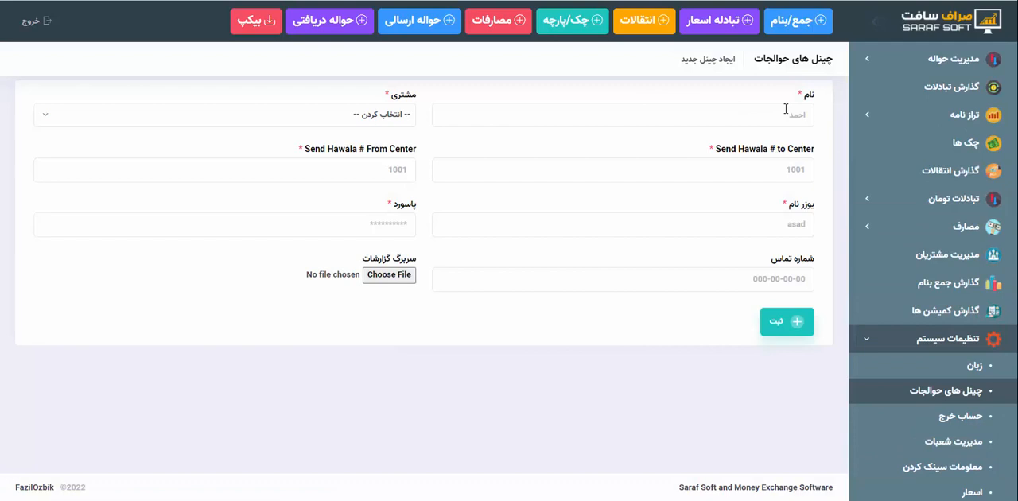
click(786, 112)
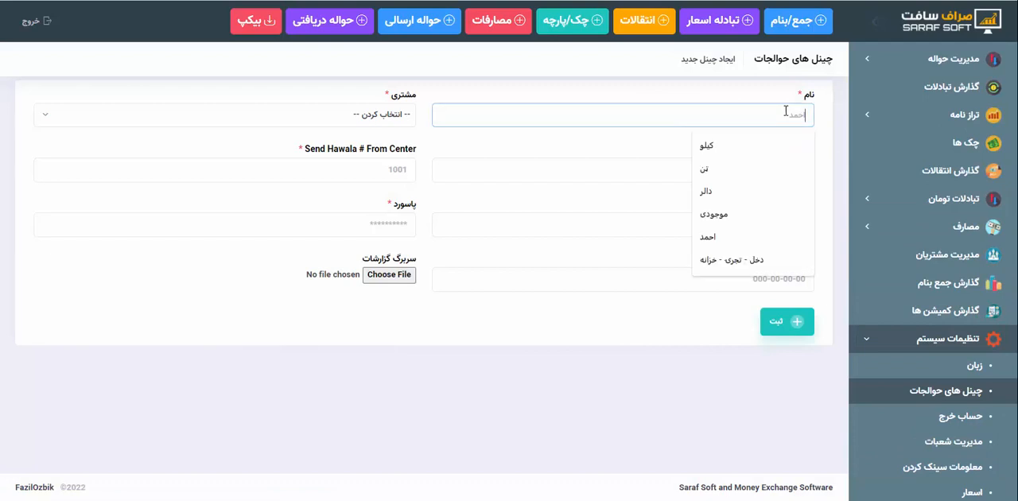
click(786, 112)
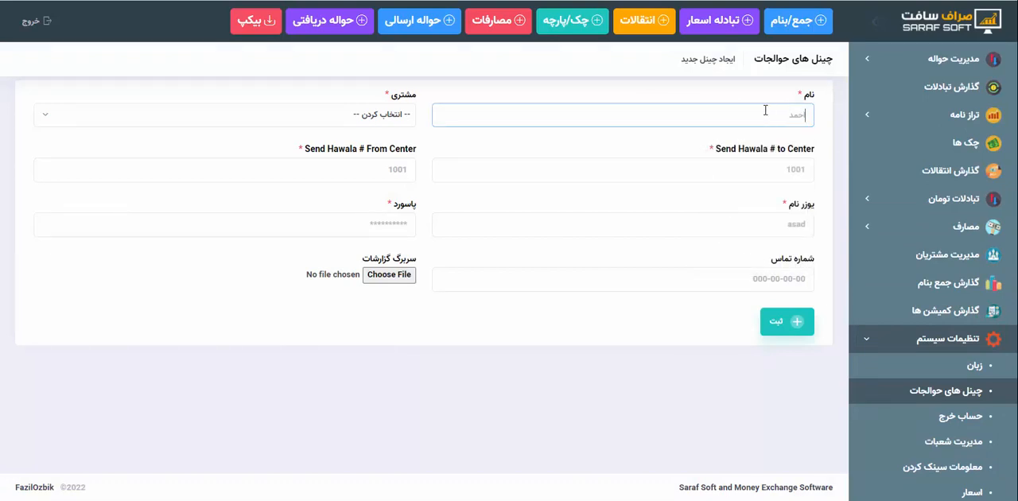
click(336, 123)
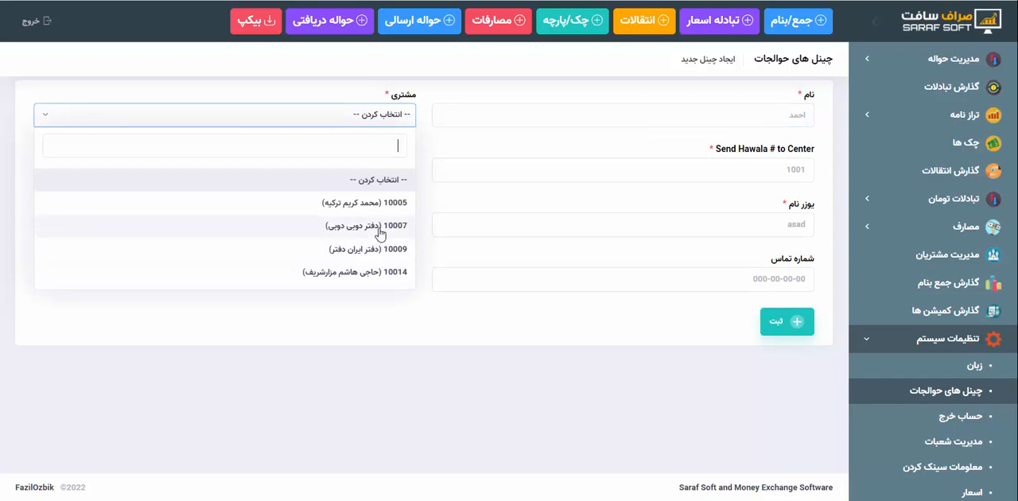
click(487, 215)
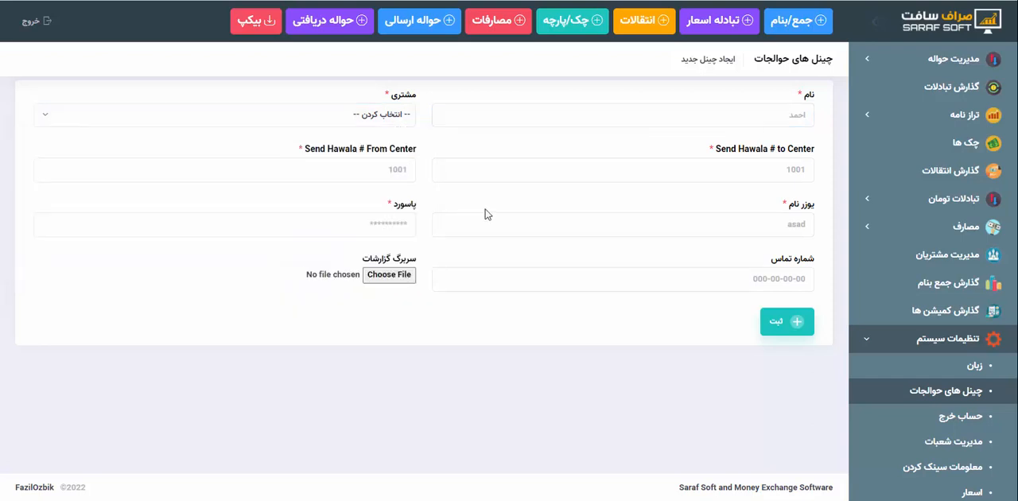
Set the new channel's Send Hawala # to Center to 101 and its Send Hawala # From Center to 301
click(726, 177)
click(726, 177)
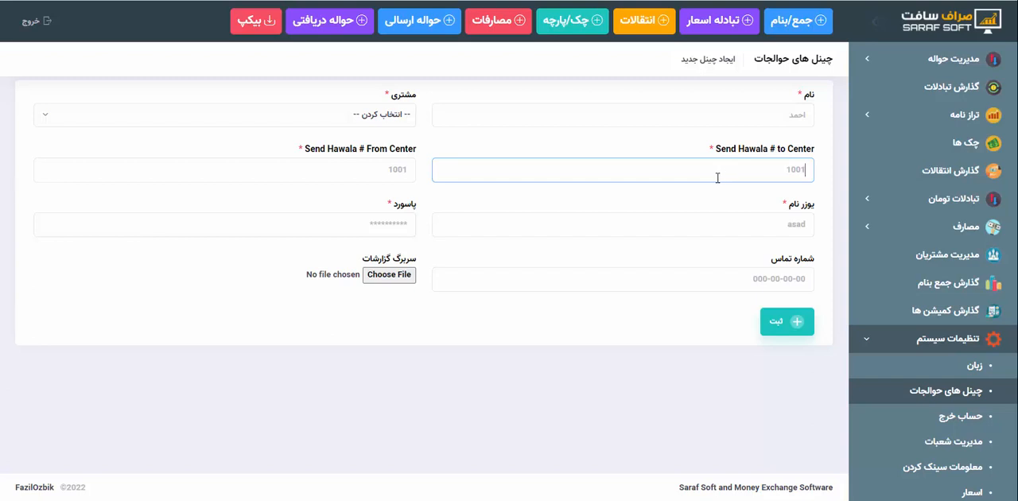
click(402, 170)
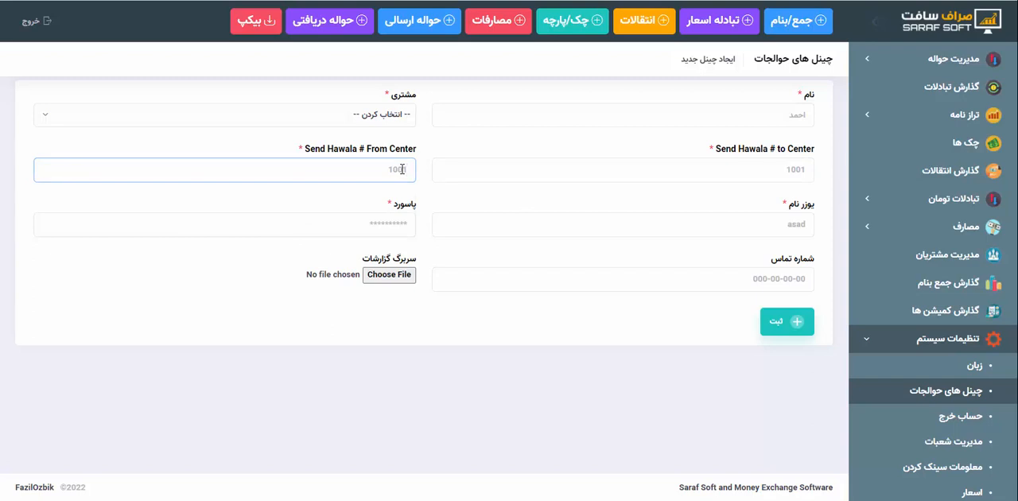
click(499, 176)
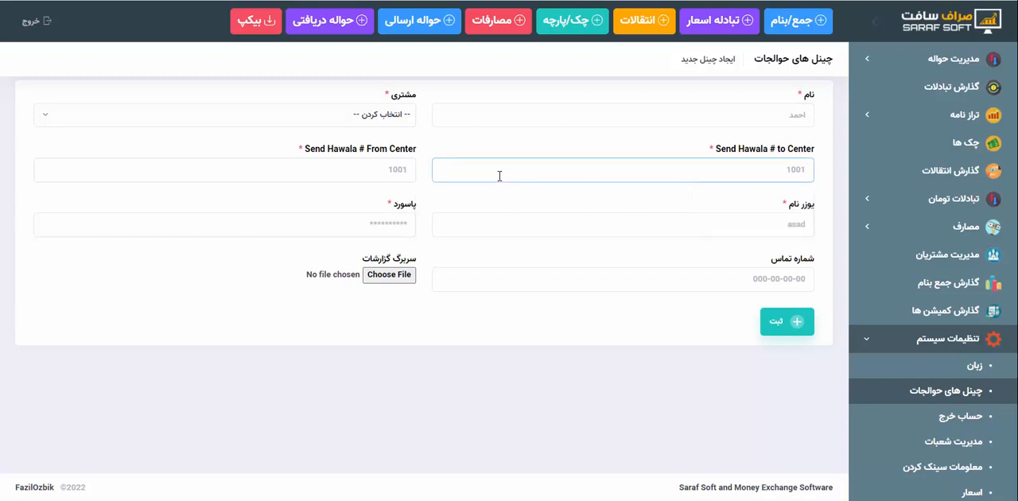
text(100)
key(BackSpace)
text(1)
click(394, 178)
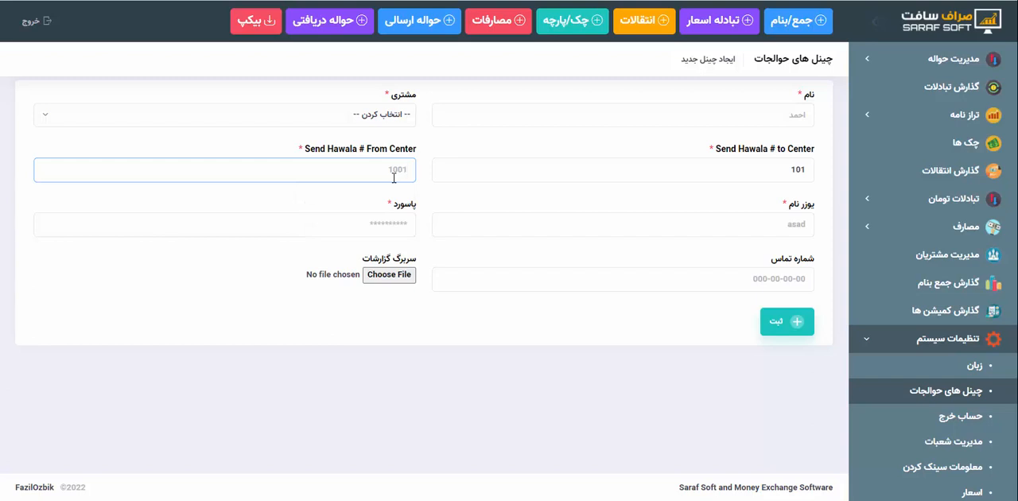
text(301)
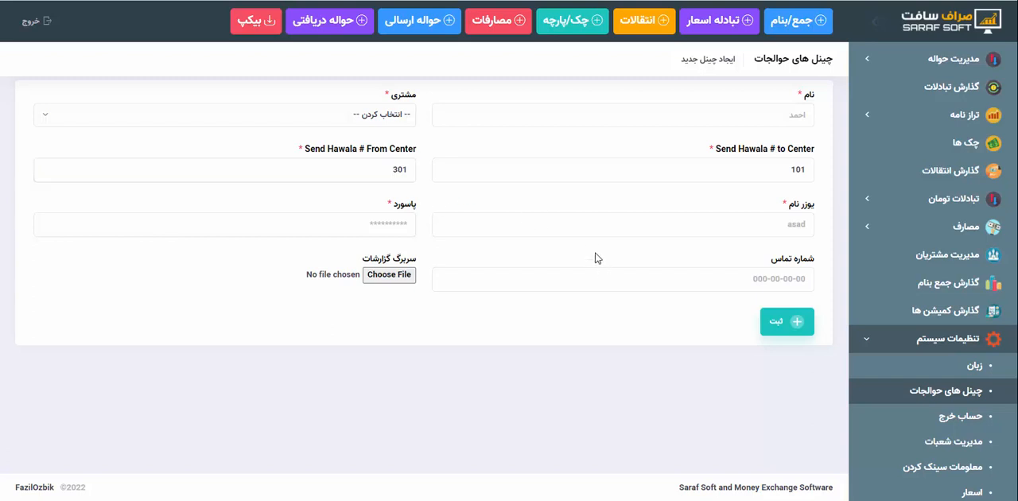
Fill in the username and password of the new hawala channel, leaving the contact number empty
click(584, 224)
click(584, 225)
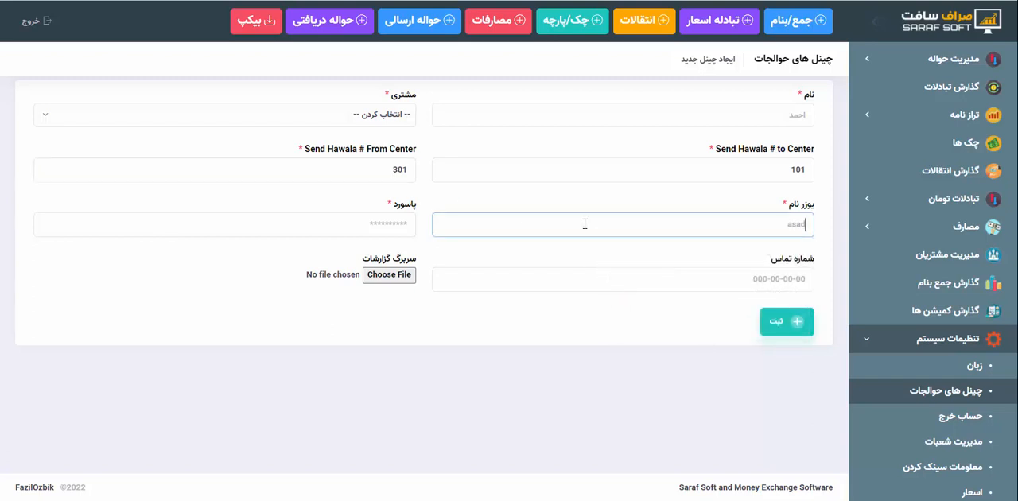
text(ahmad)
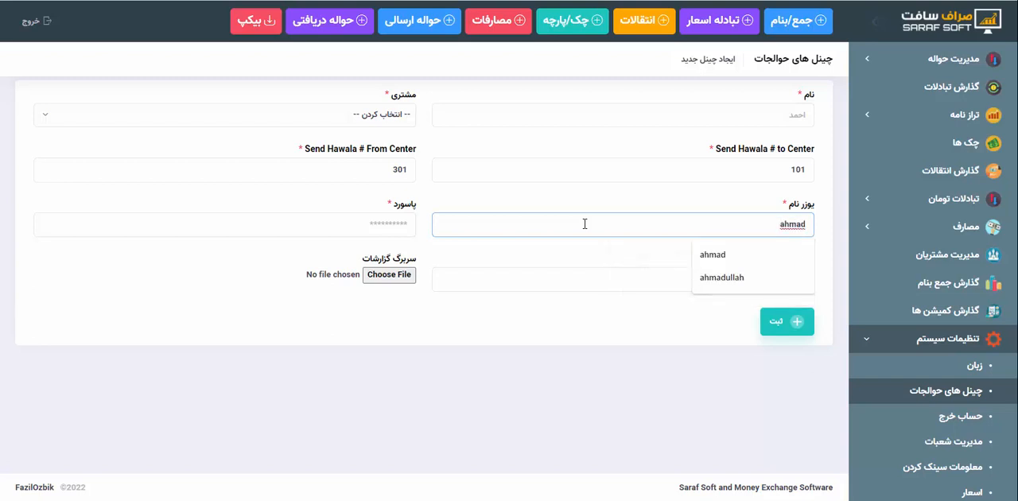
click(584, 224)
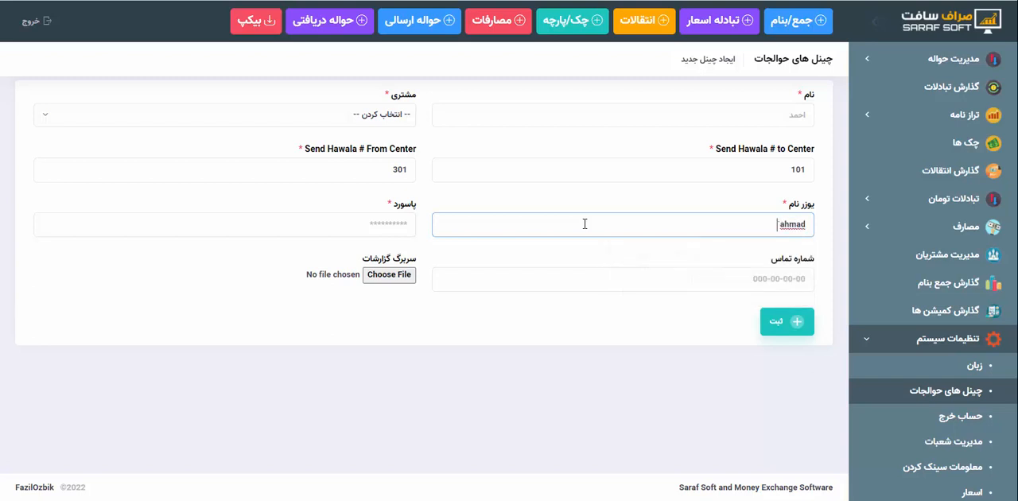
click(584, 225)
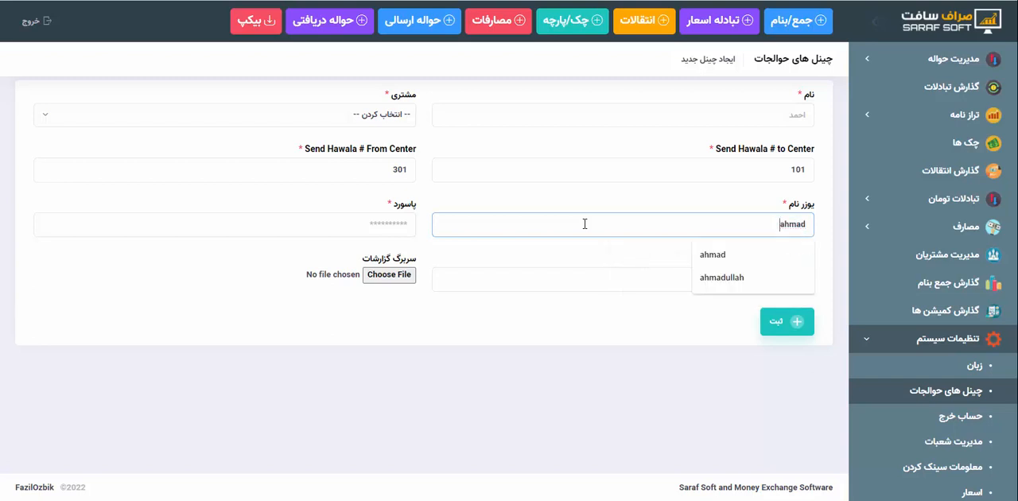
click(368, 226)
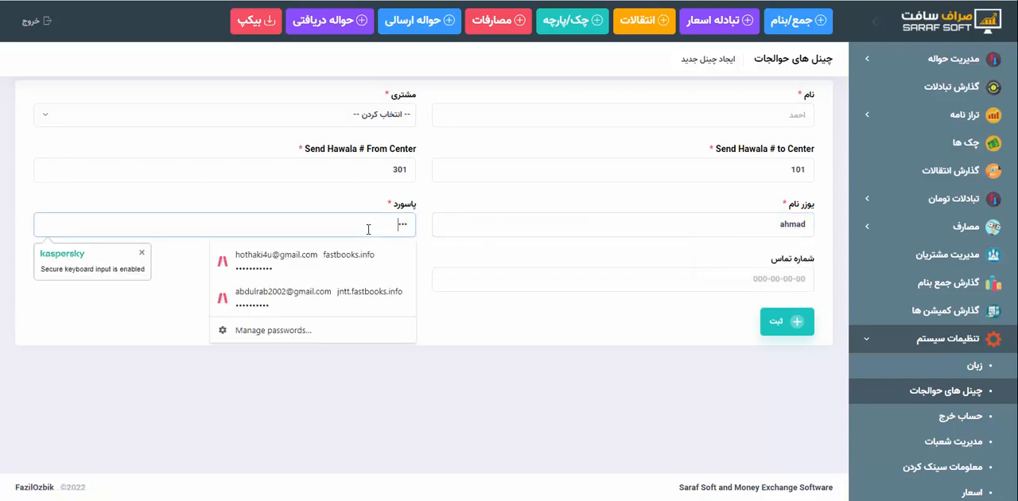
click(368, 230)
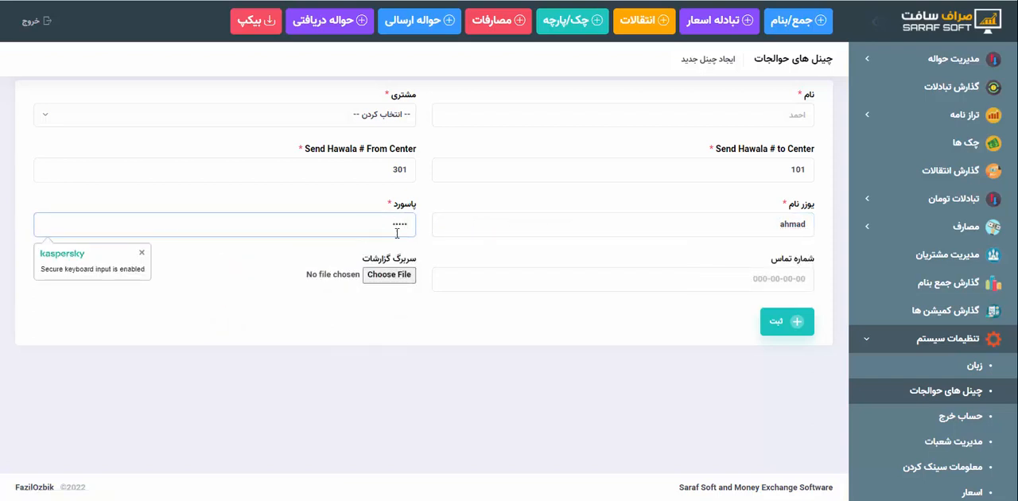
click(541, 284)
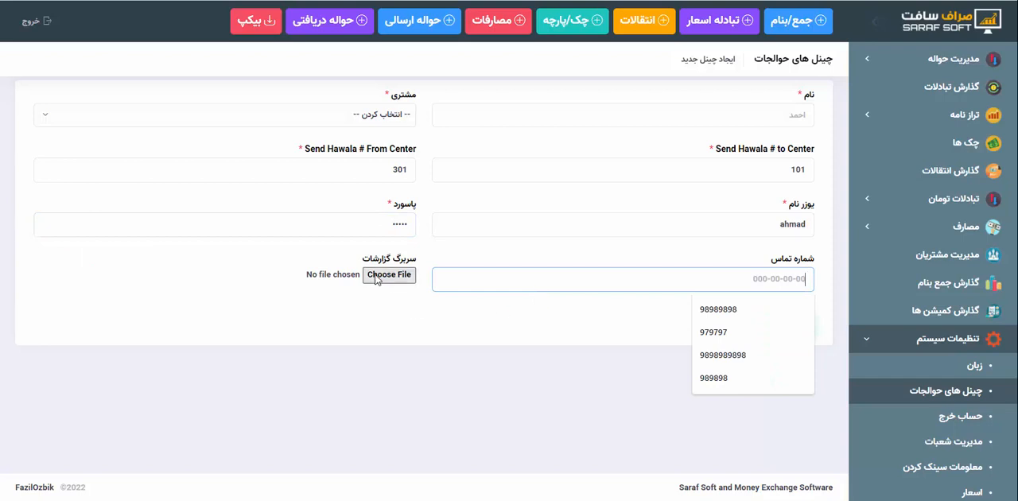
click(395, 301)
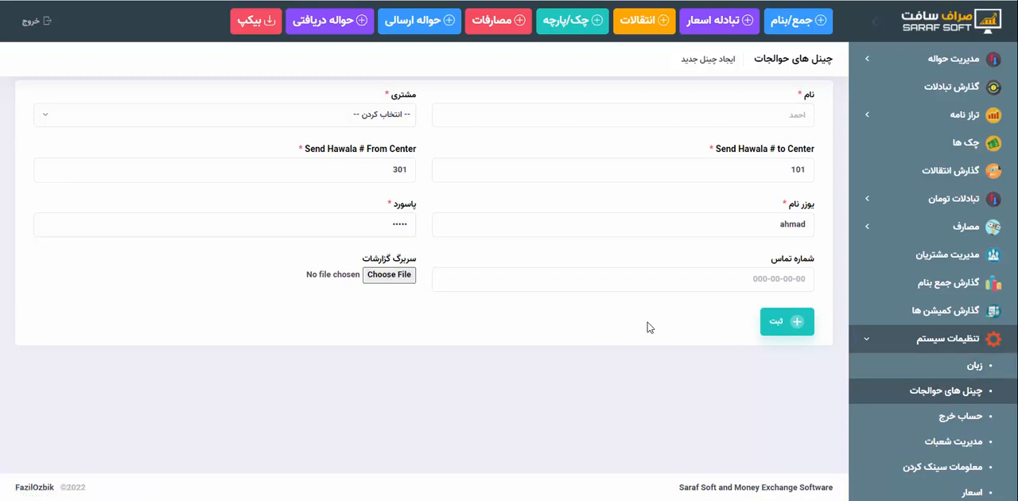
Return to the channel list without saving and open the second channel's details for review
key(alt+Left)
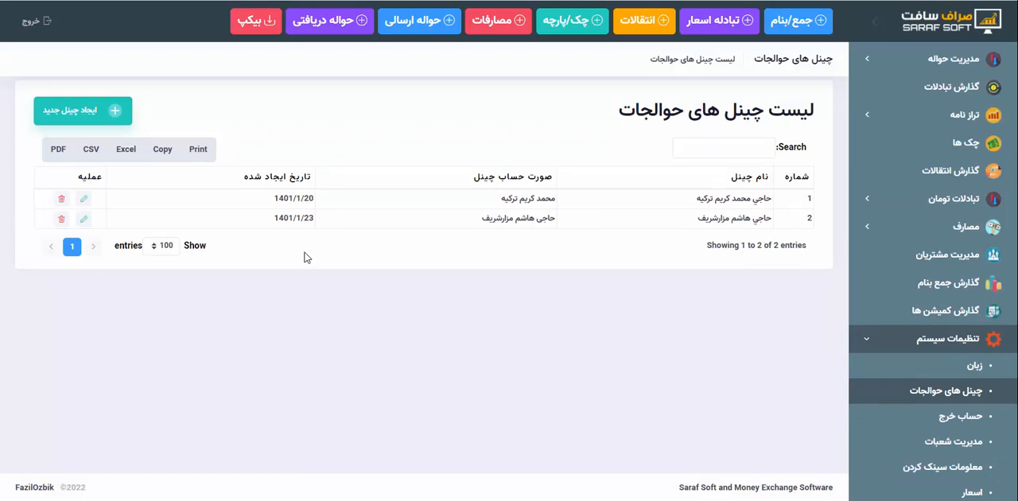
click(83, 219)
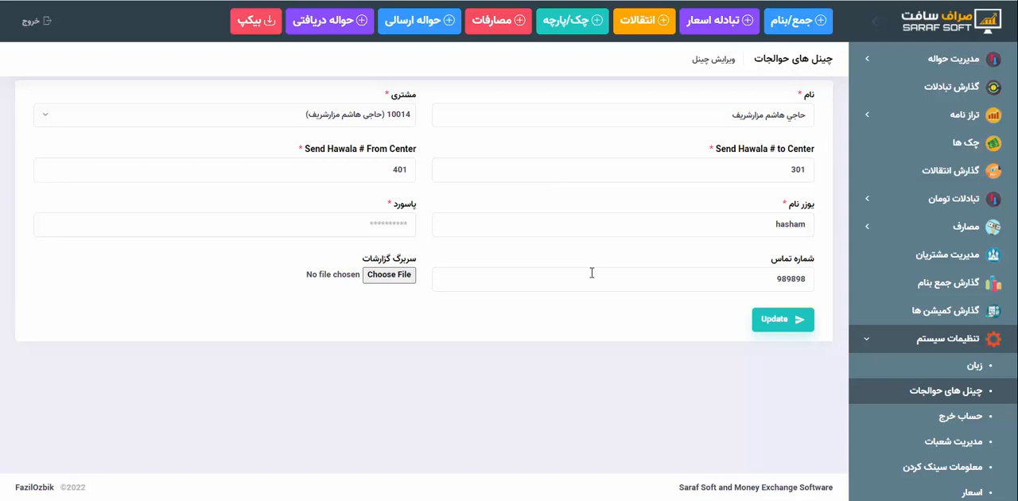
Open the language list (زبان) in the system settings and check the name and direction settings of فارسی
scroll(955, 266, down, 3)
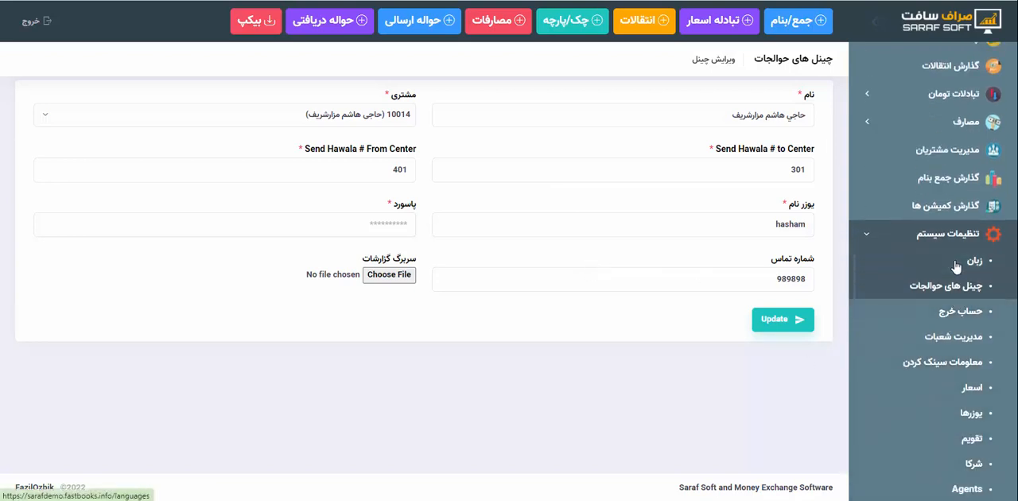
click(956, 266)
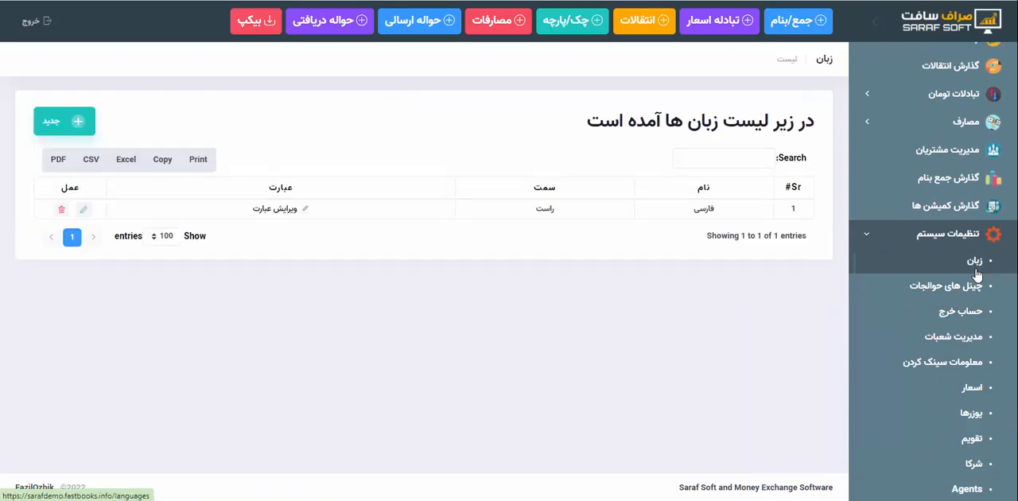
click(83, 210)
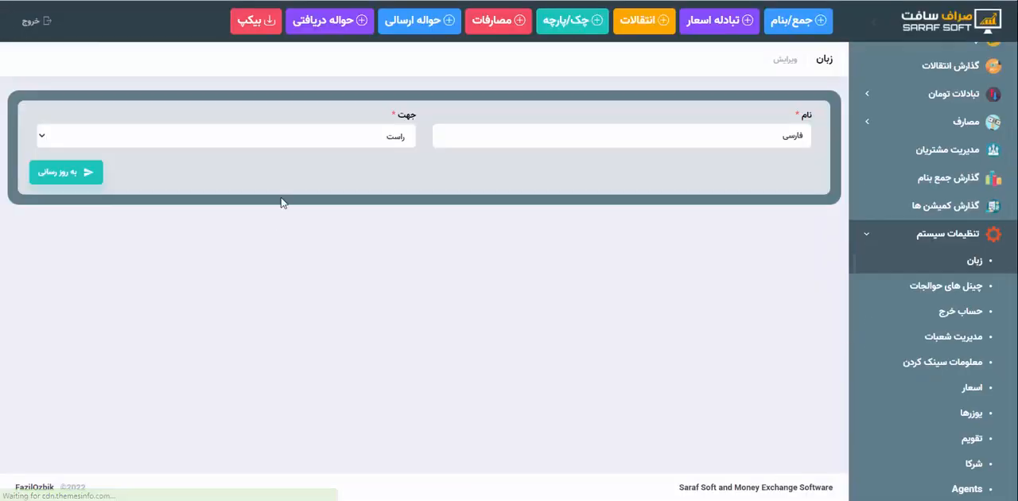
key(alt+Left)
Open the phrase editor of the فارسی language and examine the General and Top Bar phrases
click(303, 209)
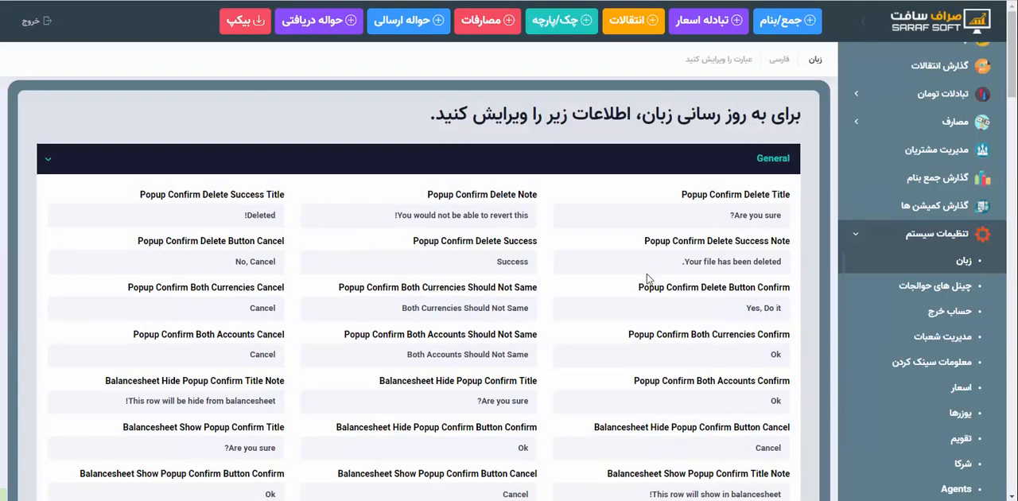
scroll(649, 278, down, 2)
scroll(625, 291, up, 2)
click(765, 165)
scroll(740, 239, down, 2)
click(759, 129)
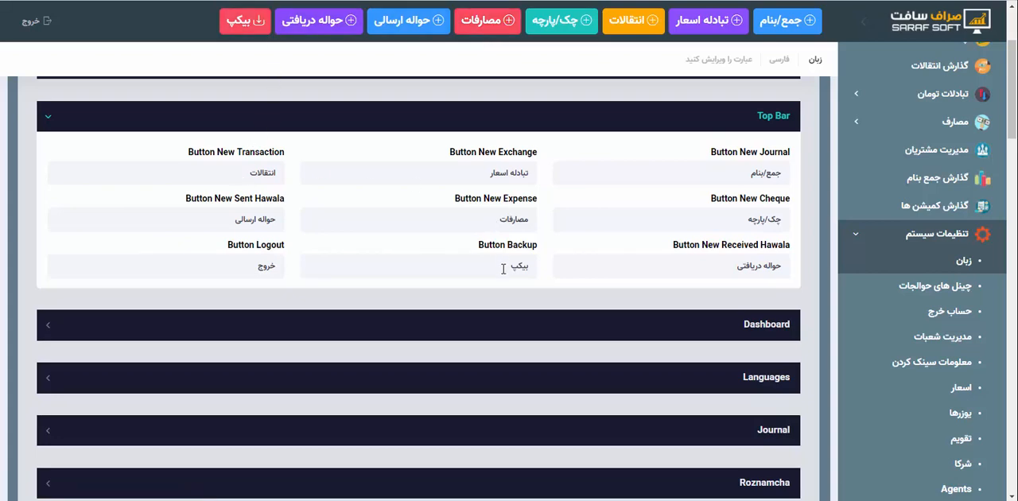
click(661, 273)
Expand the Dashboard section of the phrase editor and examine its translated labels
click(756, 329)
scroll(756, 334, down, 4)
scroll(756, 117, up, 3)
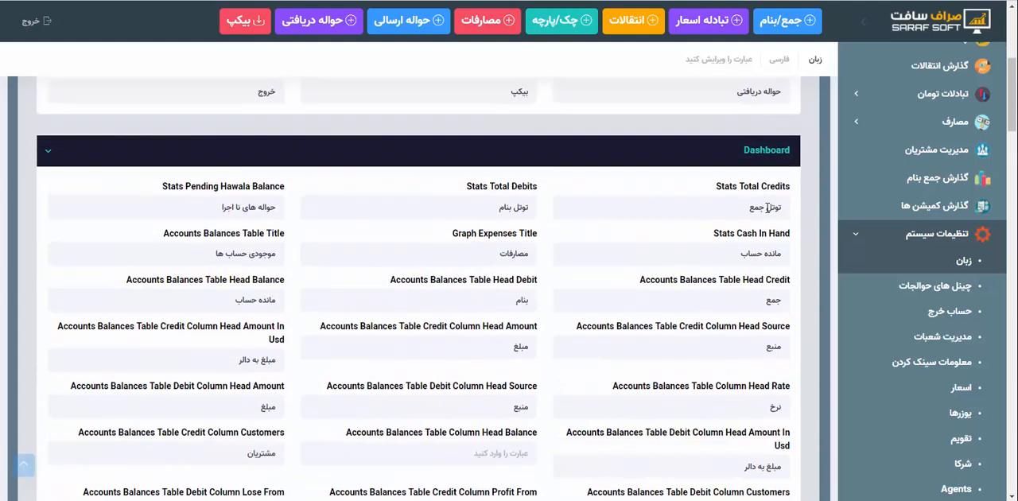
scroll(745, 177, down, 2)
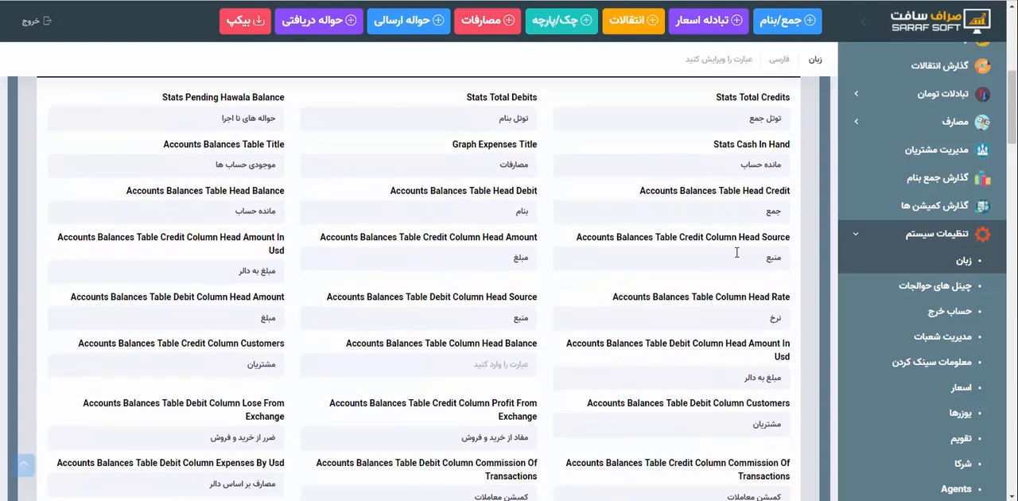
scroll(747, 127, up, 1)
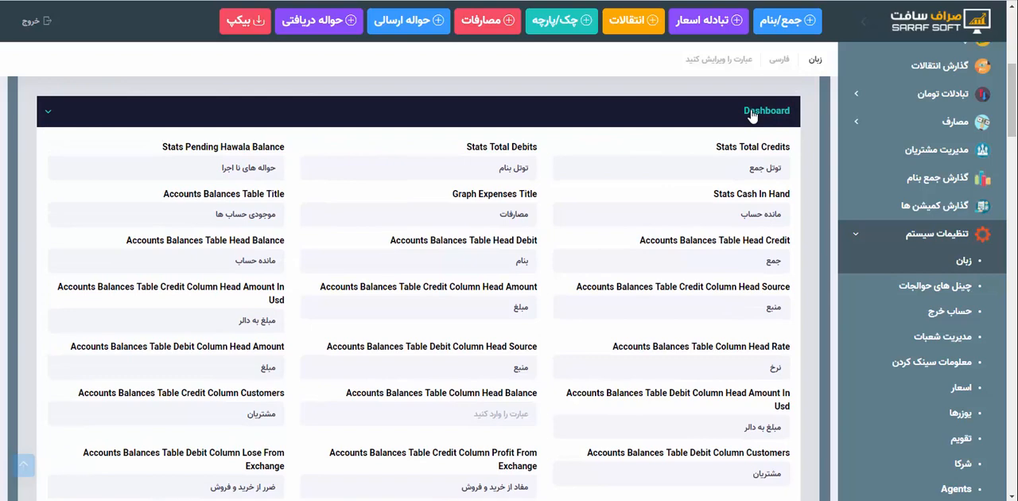
Collapse the Dashboard phrases and expand the Journal section to view its translations
click(752, 115)
scroll(740, 310, down, 2)
click(755, 128)
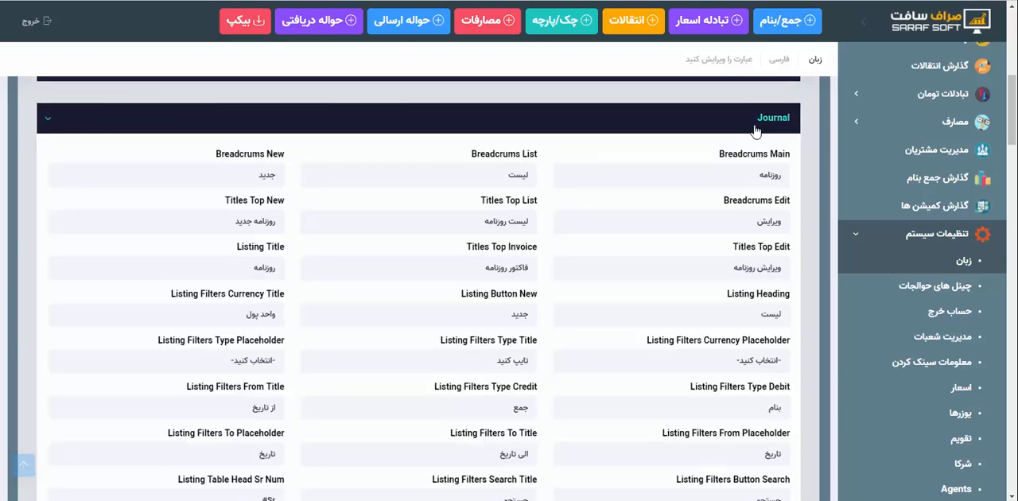
Collapse the Journal phrases and expand the Sent Hawala section to examine its Title and listing translations
drag(749, 175, 796, 185)
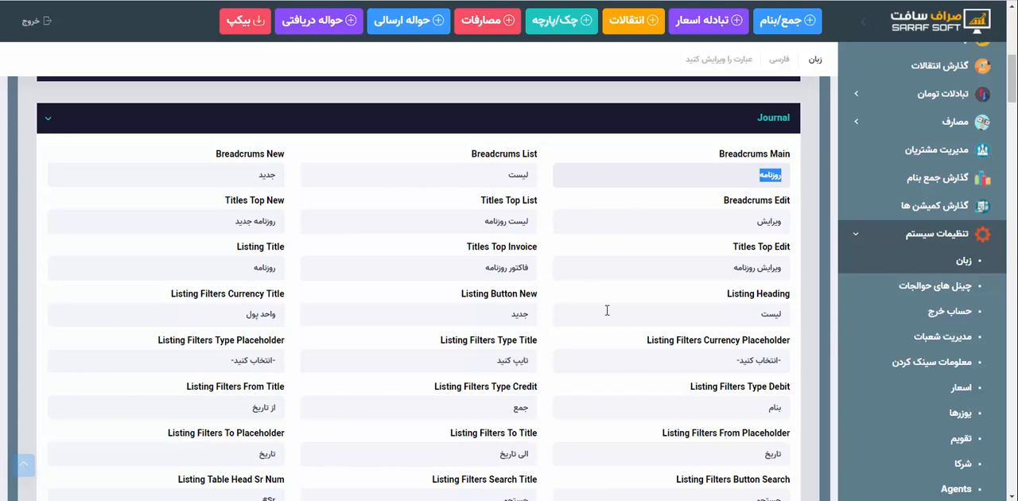
click(751, 127)
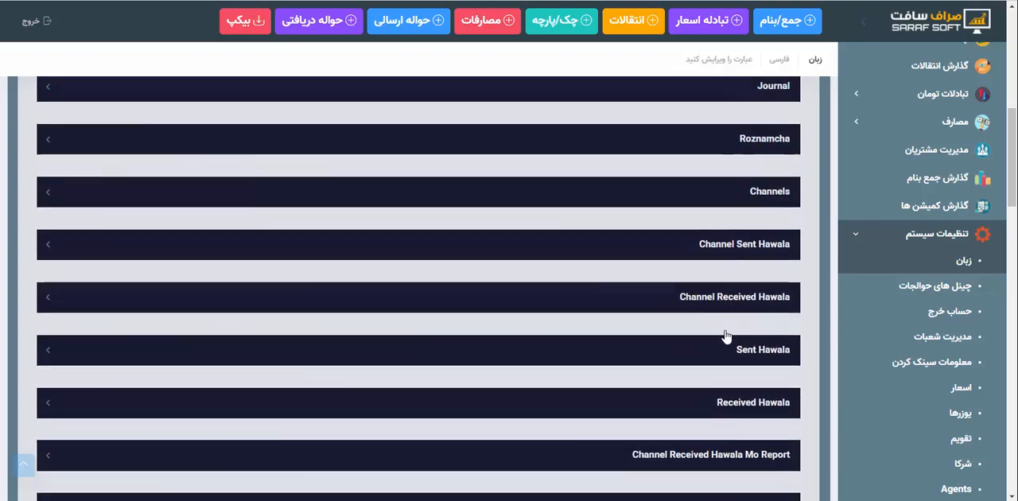
scroll(724, 335, down, 2)
click(751, 213)
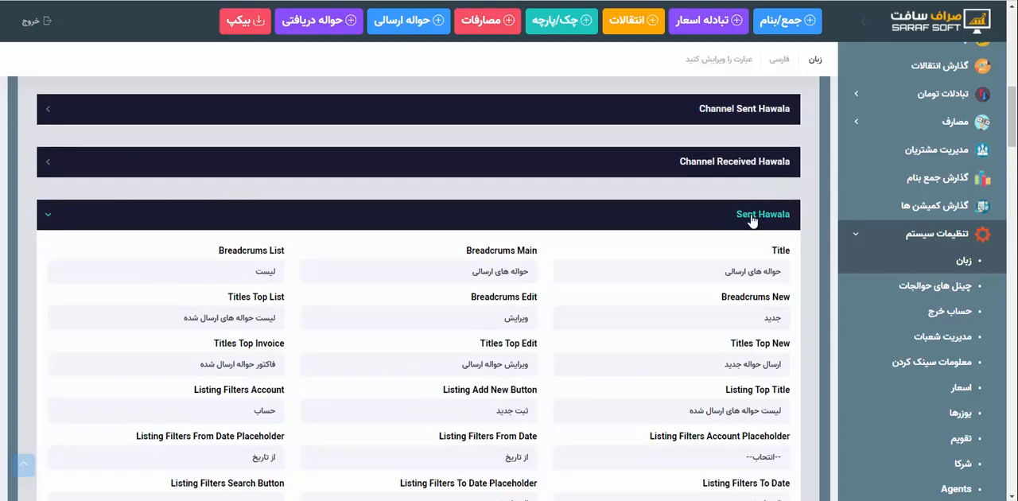
scroll(751, 221, down, 3)
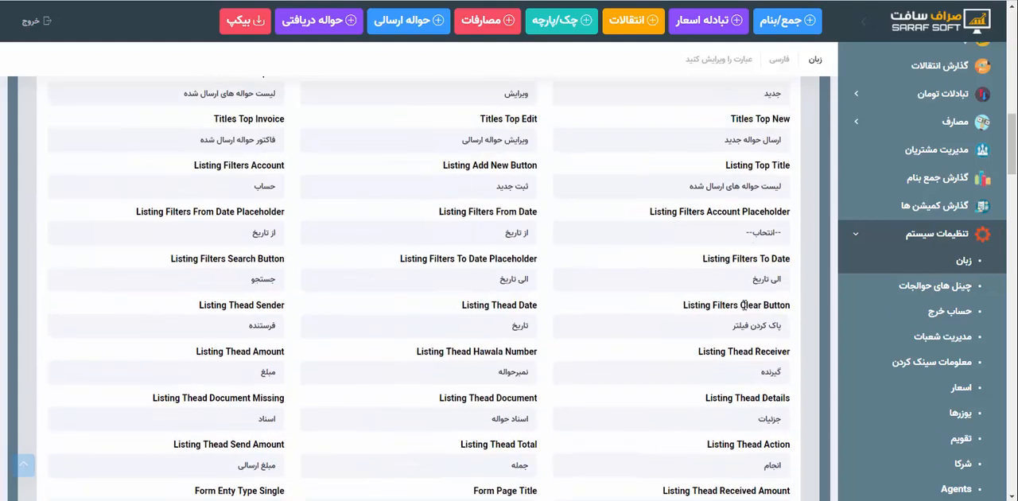
scroll(741, 304, up, 2)
drag(714, 153, 833, 153)
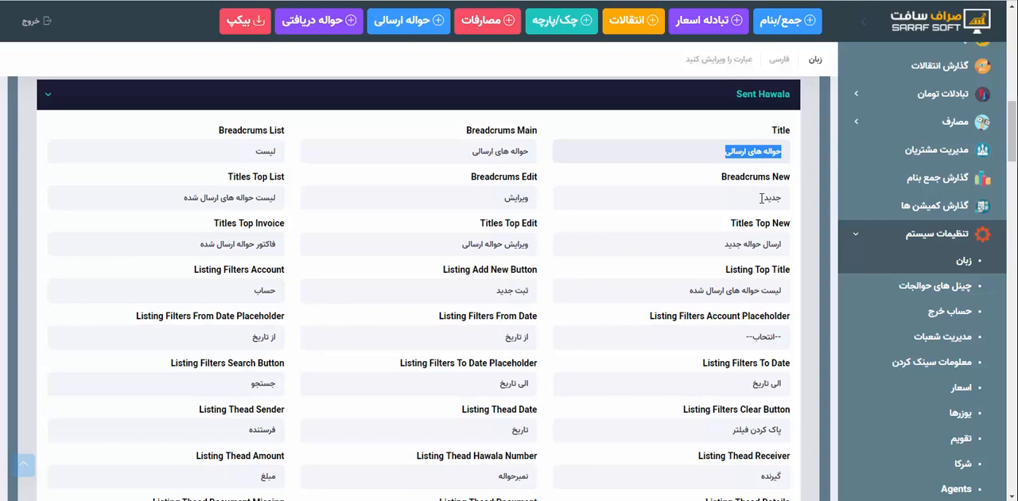
Expand the General phrases and try replacing the Popup Confirm Delete Title text with klsdfjskld and Persian sample text
scroll(767, 176, up, 15)
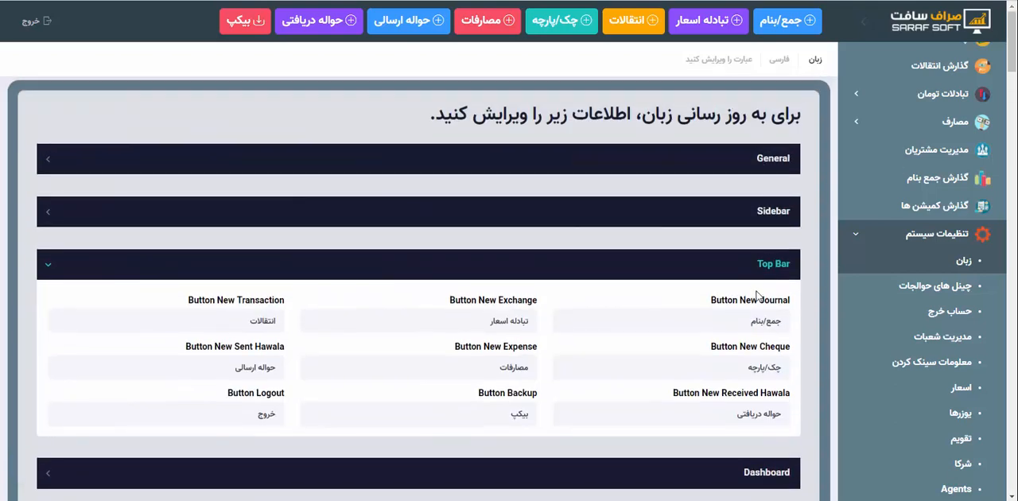
click(753, 168)
drag(728, 216, 847, 216)
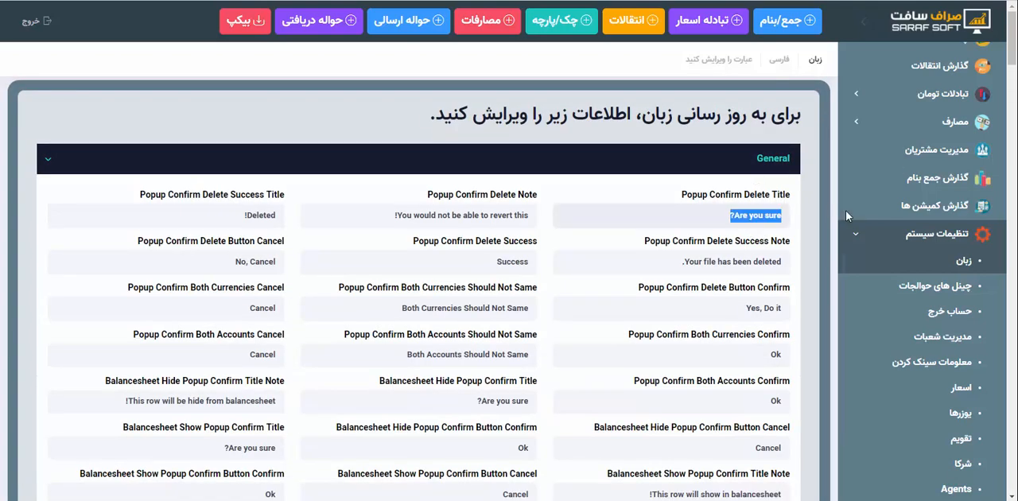
text(klsdfjskld)
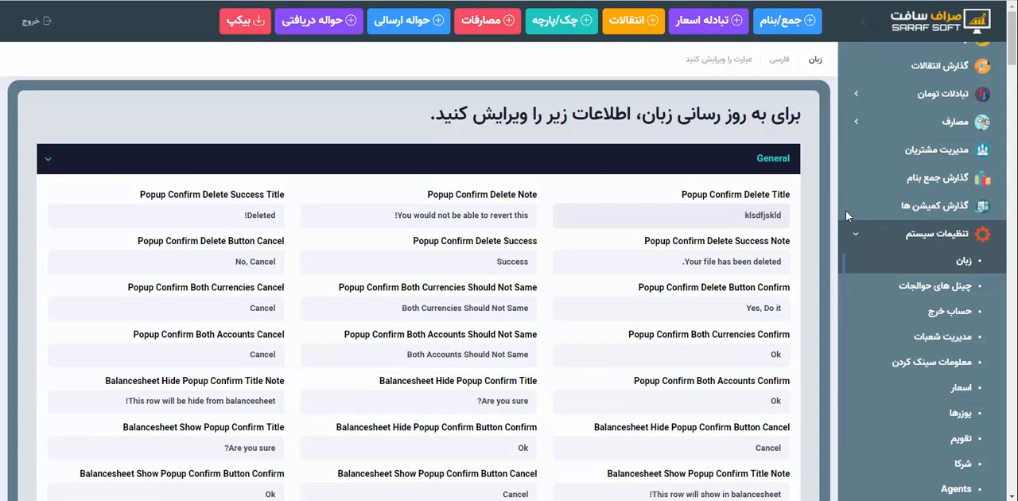
key(ctrl+a)
key(super+space)
text(مسینبتمسنیت)
Undo the edits to the Popup Confirm Delete Title phrase and collapse the General and Top Bar sections
key(ctrl+a)
key(ctrl+z)
key(ctrl+z)
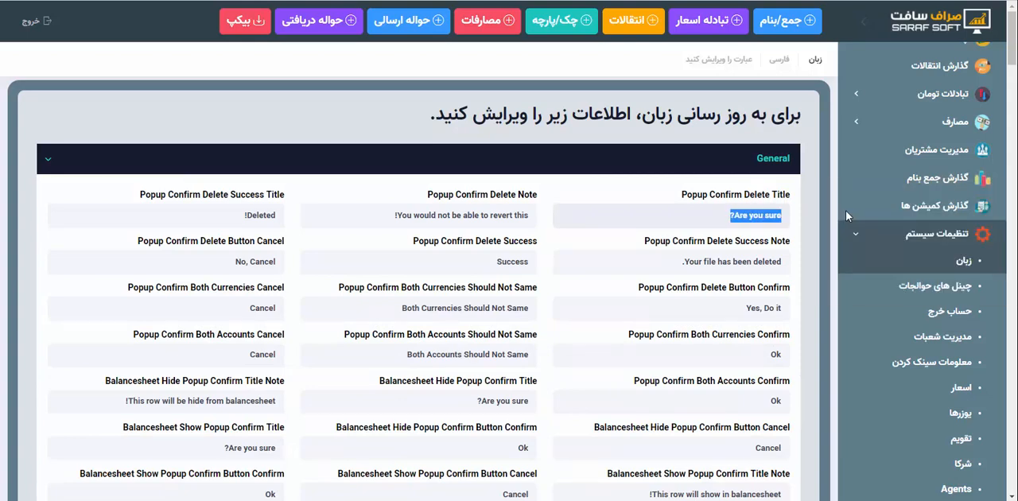
click(757, 215)
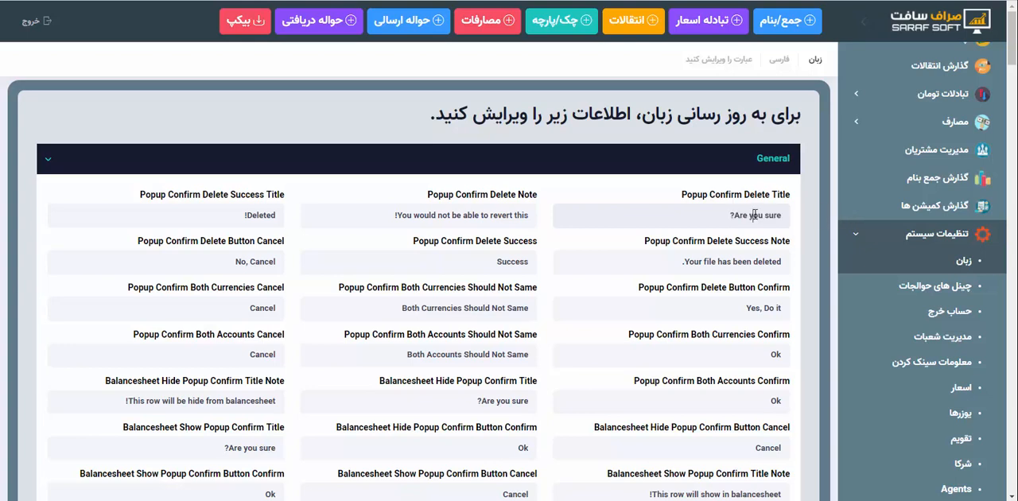
click(766, 164)
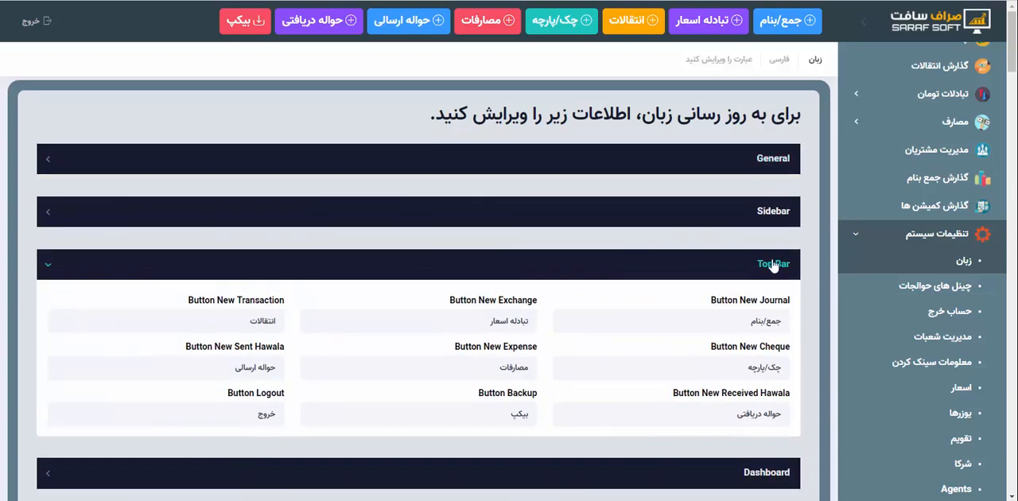
click(770, 268)
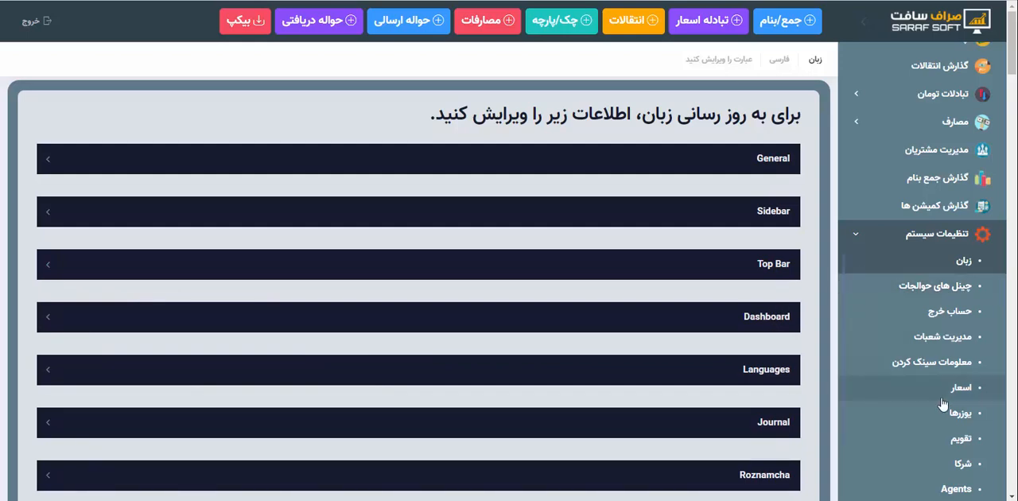
Set the language (زبان) of the third account in the users list (یوزرها) to فارسی and save the update
scroll(914, 390, down, 1)
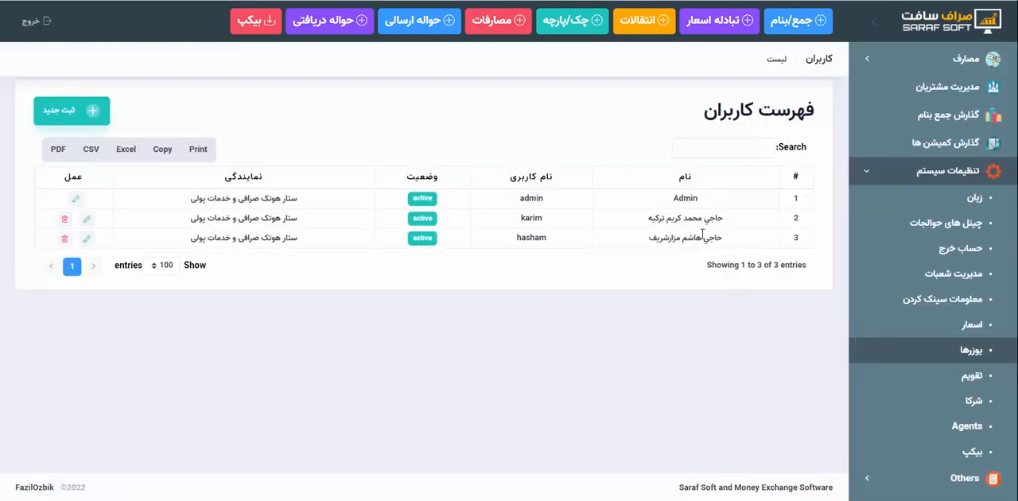
click(90, 248)
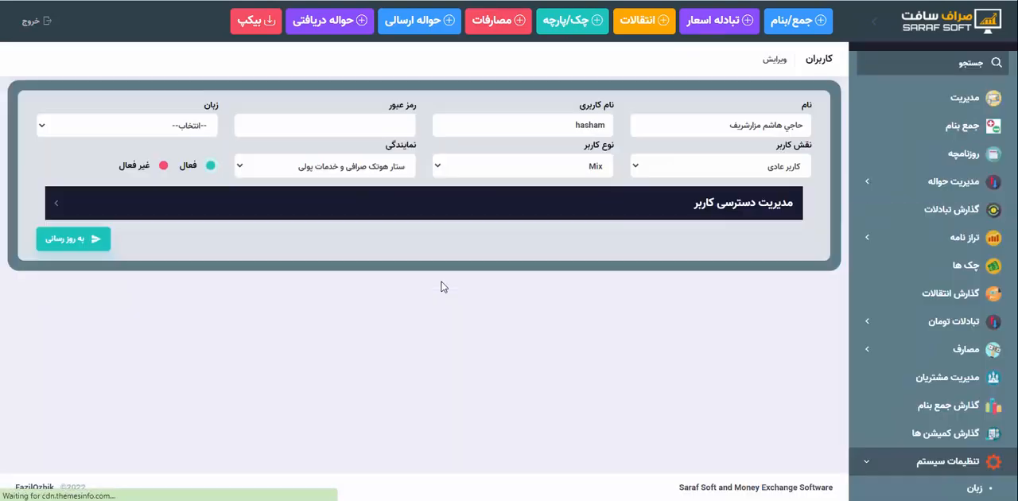
click(197, 128)
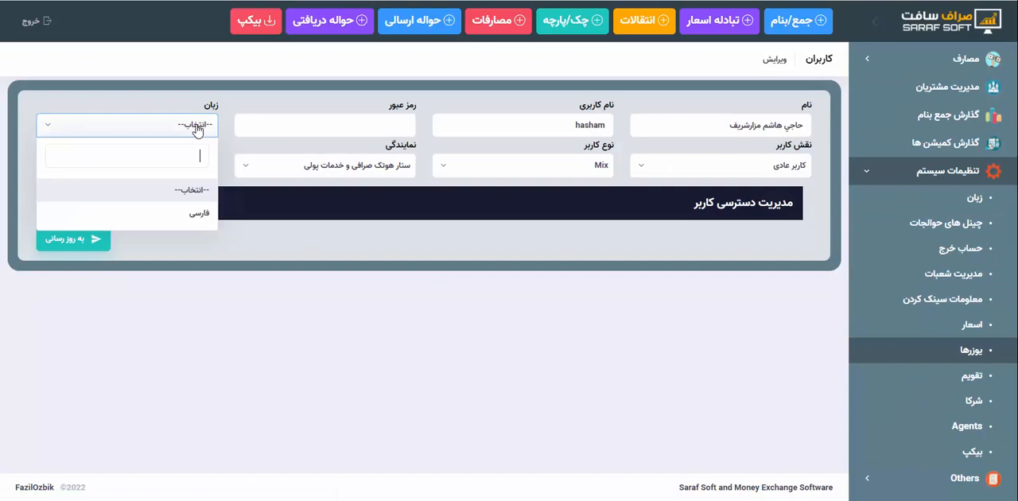
click(199, 212)
click(69, 245)
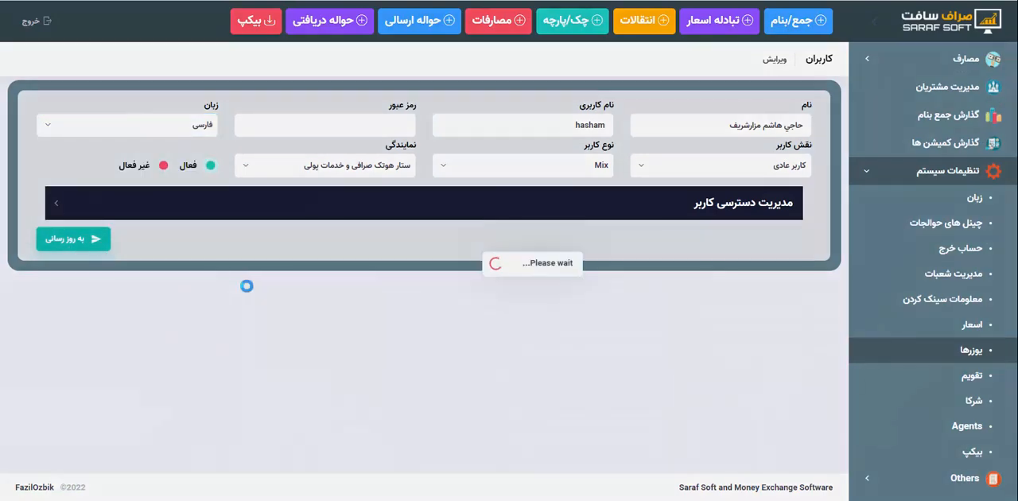
View the daily journal (روزنامچه) and open the management dashboard (مدیریت)
scroll(930, 149, up, 3)
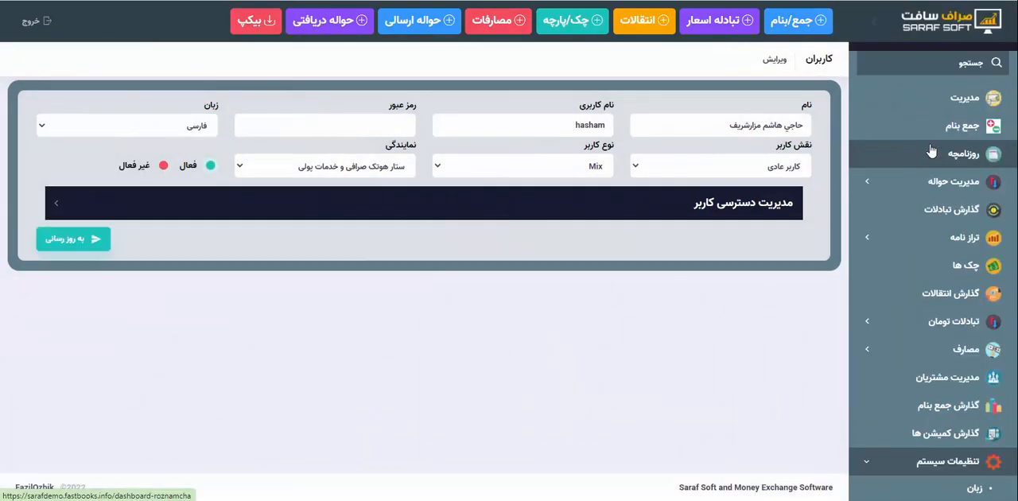
scroll(941, 156, up, 2)
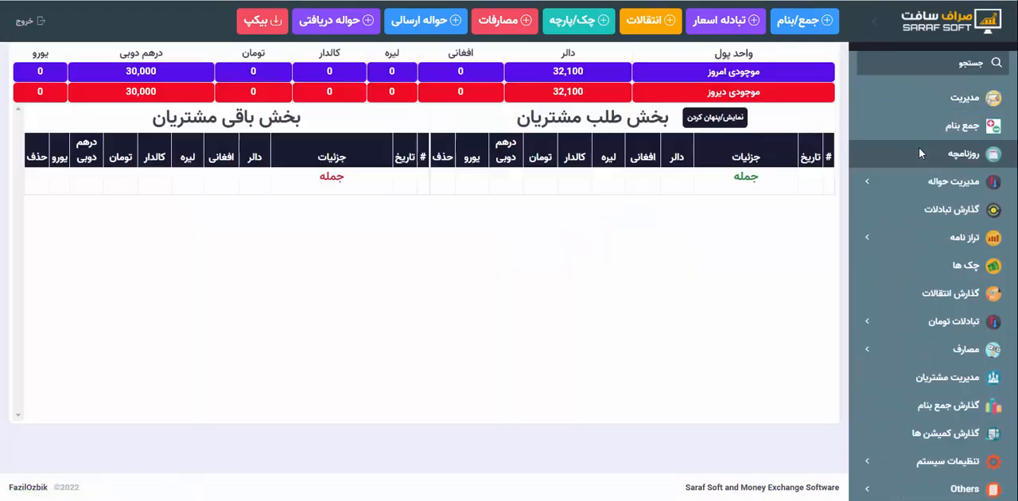
click(956, 106)
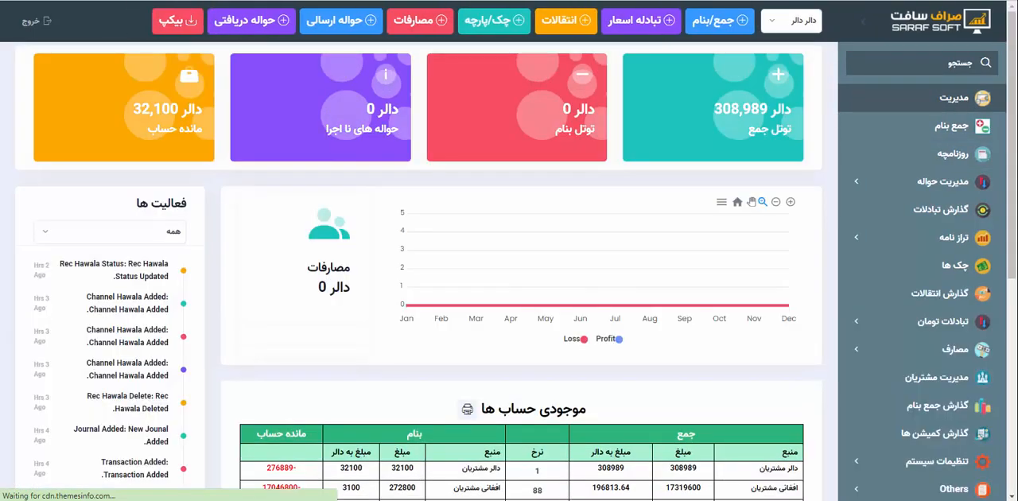
Switch to the other browser window with the channel's hawala lists and bring up the Sign In page
mouse_move(546, 500)
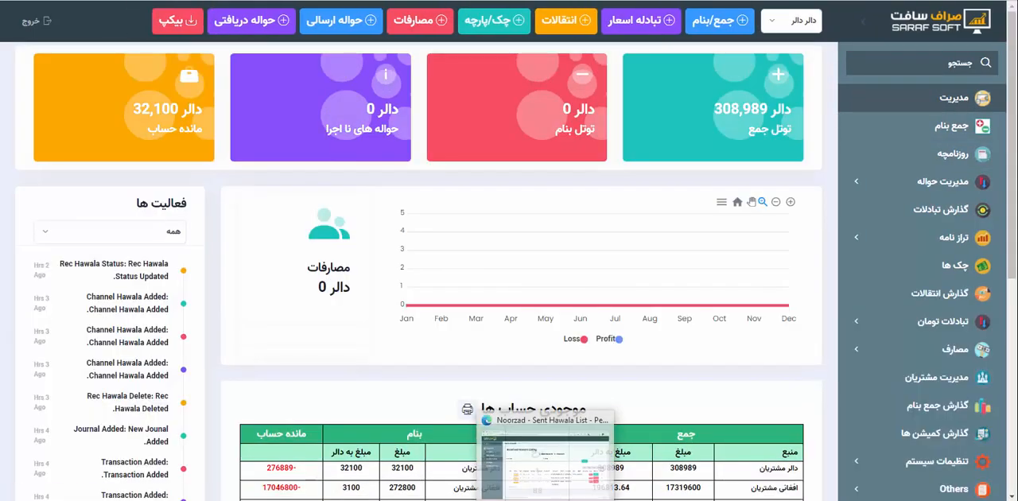
click(547, 462)
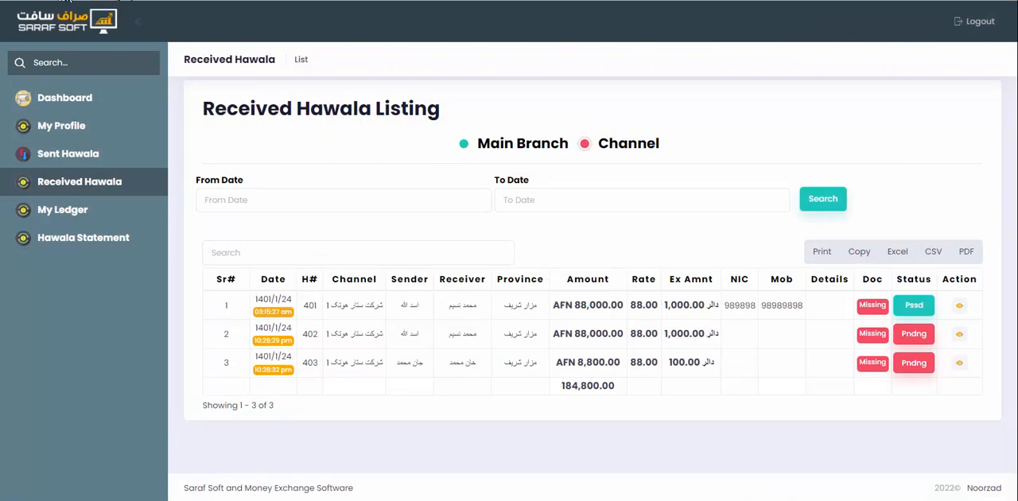
click(64, 0)
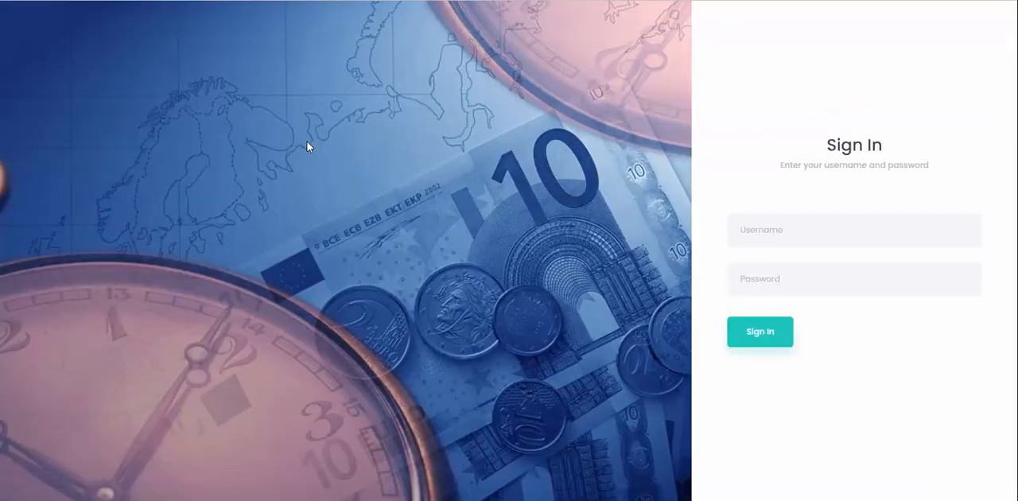
Sign in to the channel portal with the channel user's username and account password
click(814, 235)
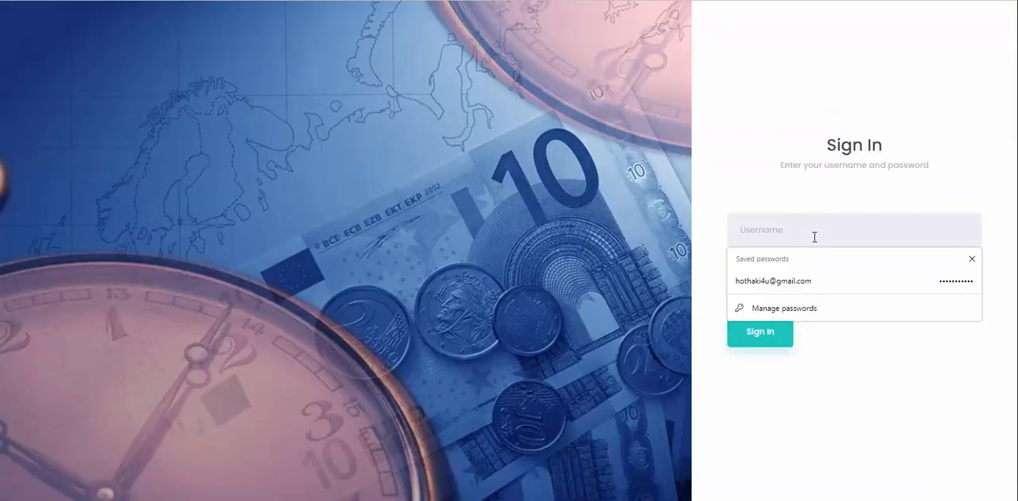
text(شی)
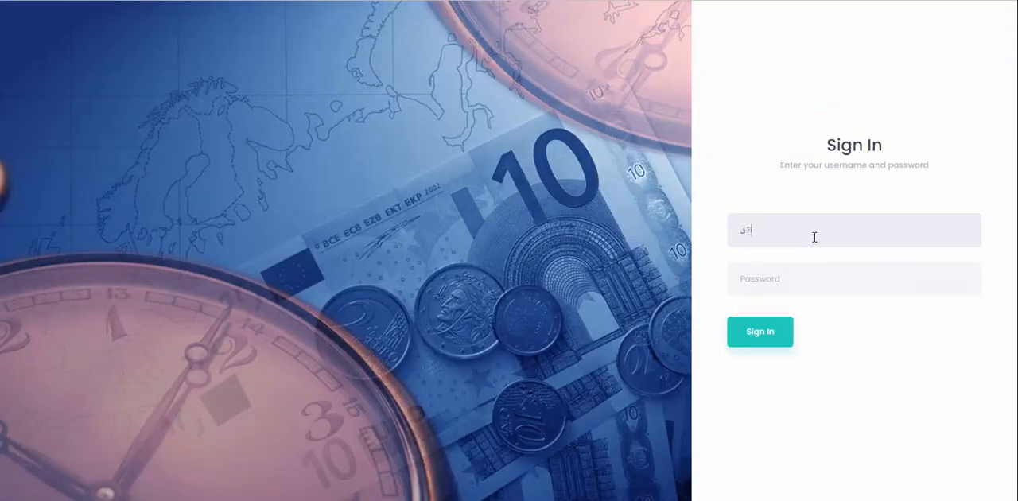
key(BackSpace)
key(BackSpace)
key(super+space)
text(karim)
key(Tab)
text(12345)
key(Return)
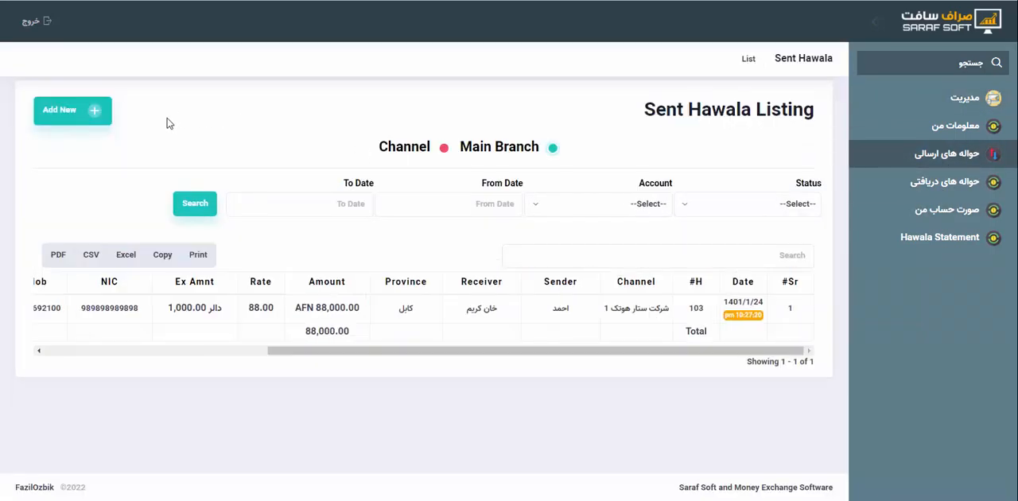
Start a new sent hawala and try out the Transit Hawala and Central Office options and the hawala number field
click(88, 119)
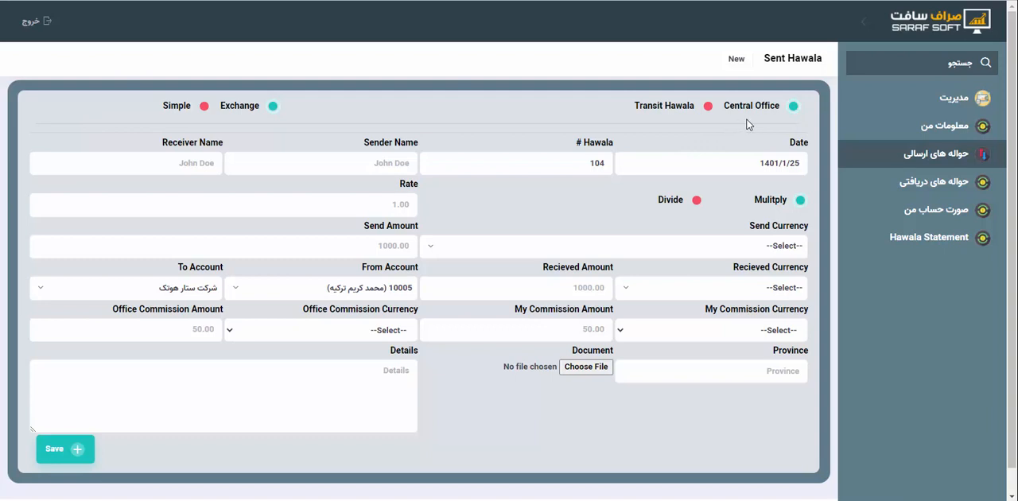
click(707, 107)
click(765, 108)
click(708, 108)
double_click(589, 165)
click(618, 206)
Fill in the sender's and receiver's names on the new hawala from the saved entries
click(398, 163)
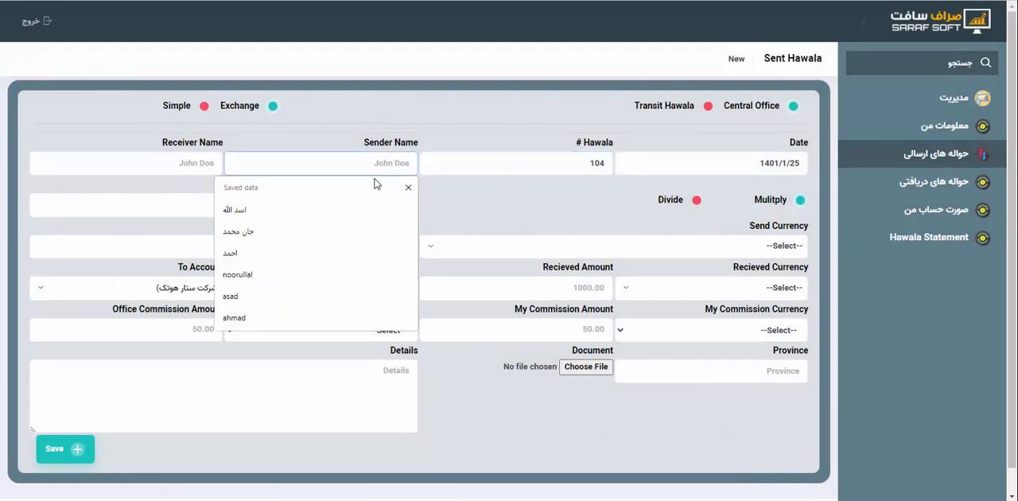
click(409, 209)
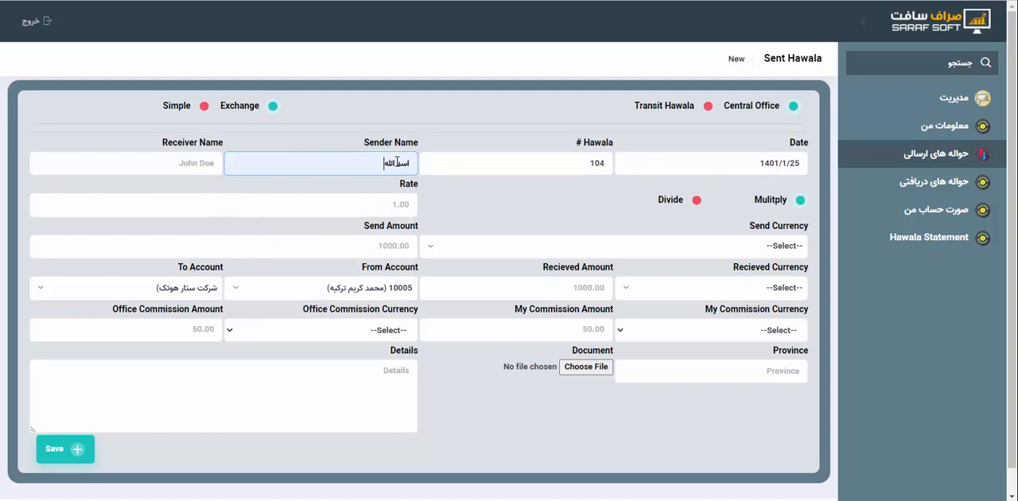
click(203, 162)
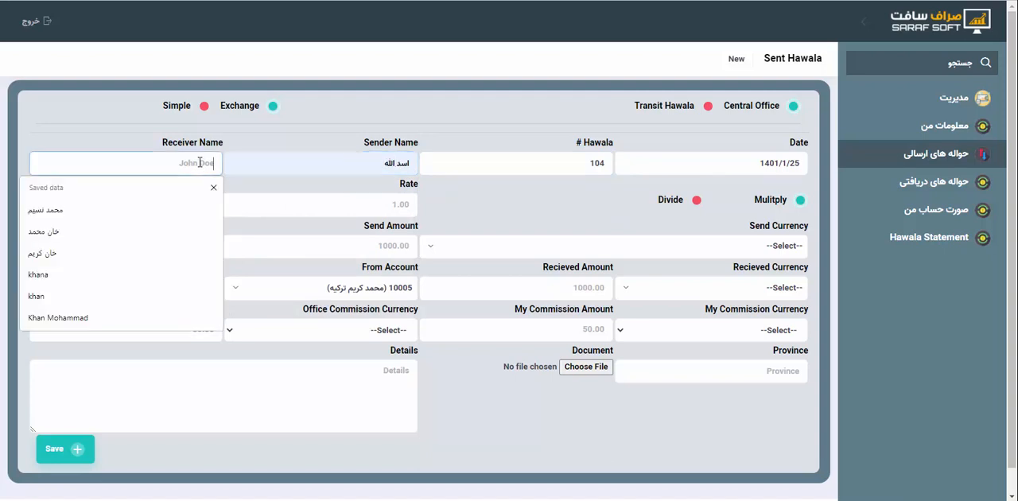
click(159, 209)
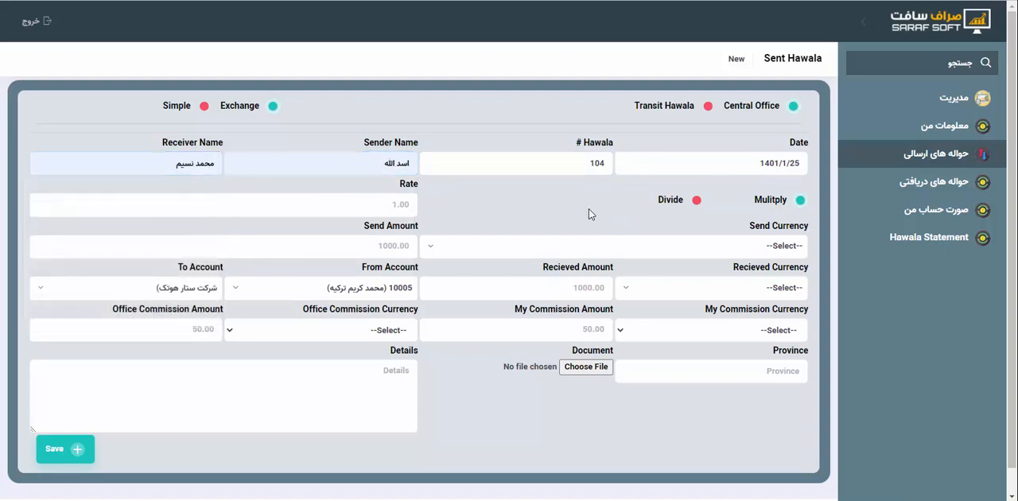
Check the available send currencies and set the new hawala's rate to 88
click(396, 207)
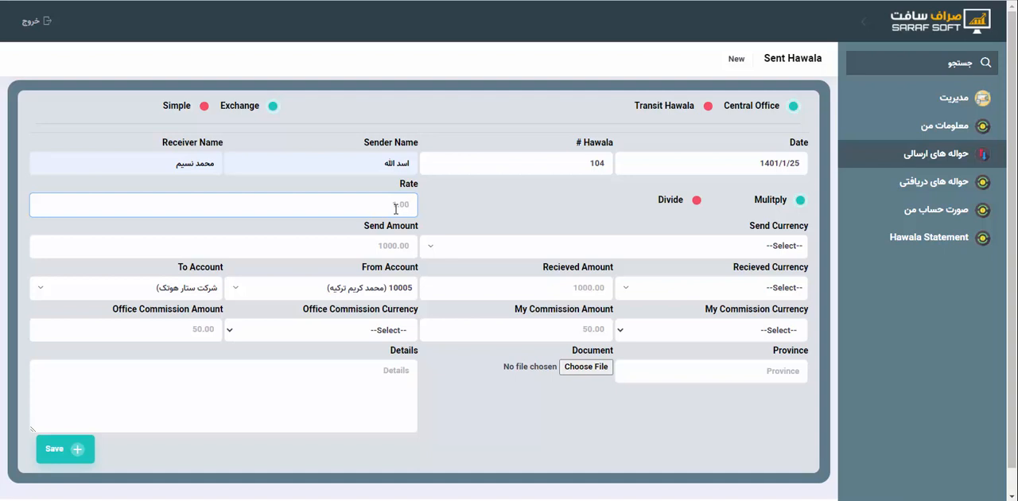
click(555, 245)
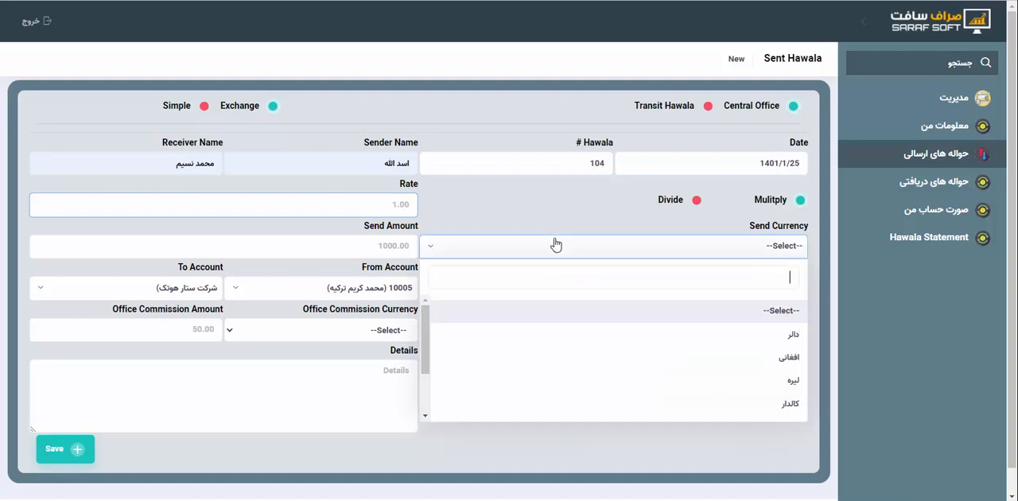
click(555, 245)
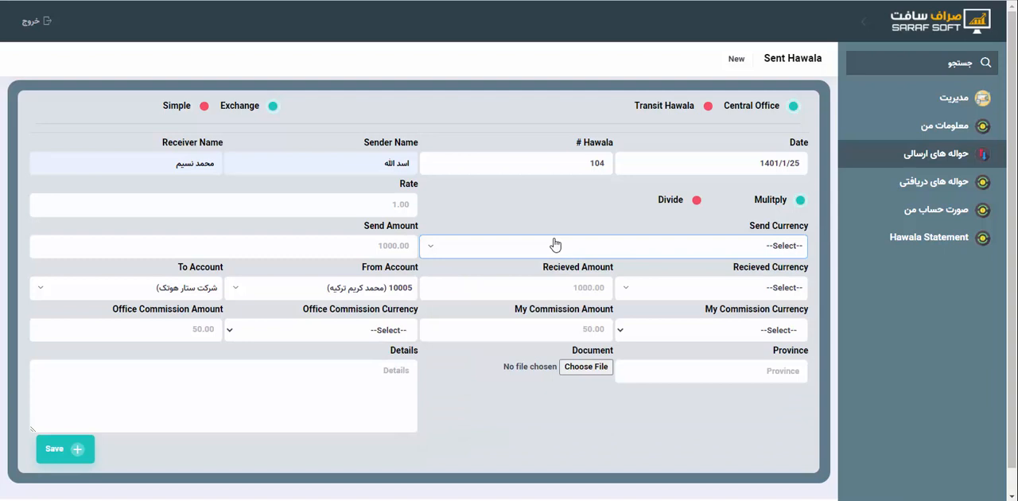
click(399, 205)
key(Escape)
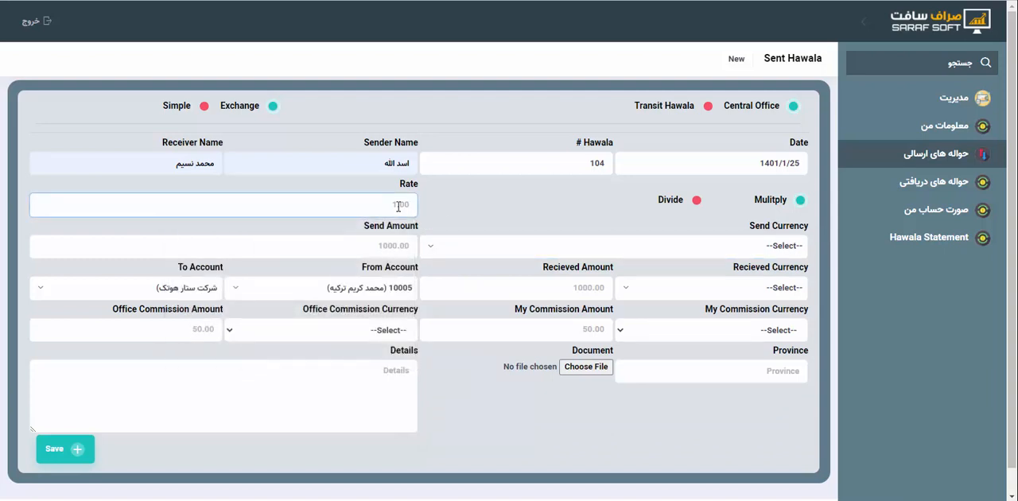
text(88)
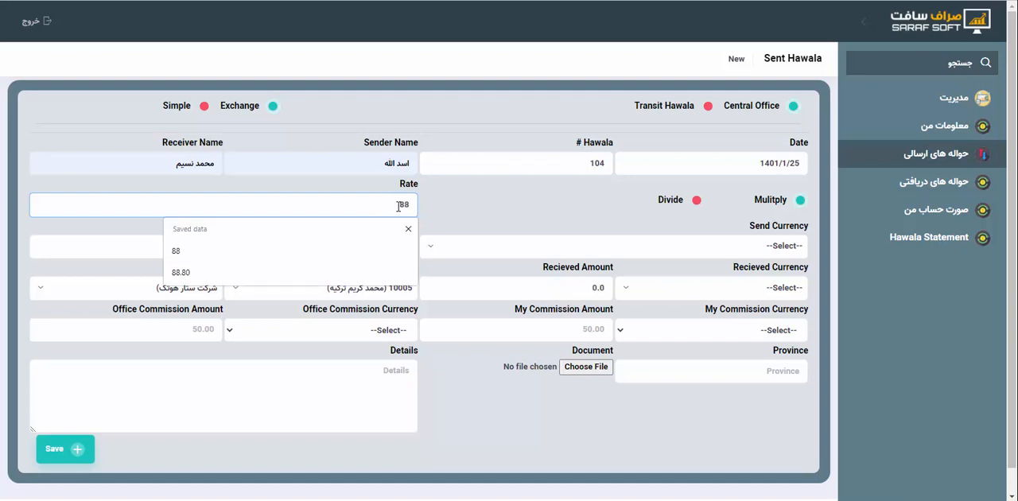
Set the new hawala to send 3000 in دالر and to be received in افغانی
key(Escape)
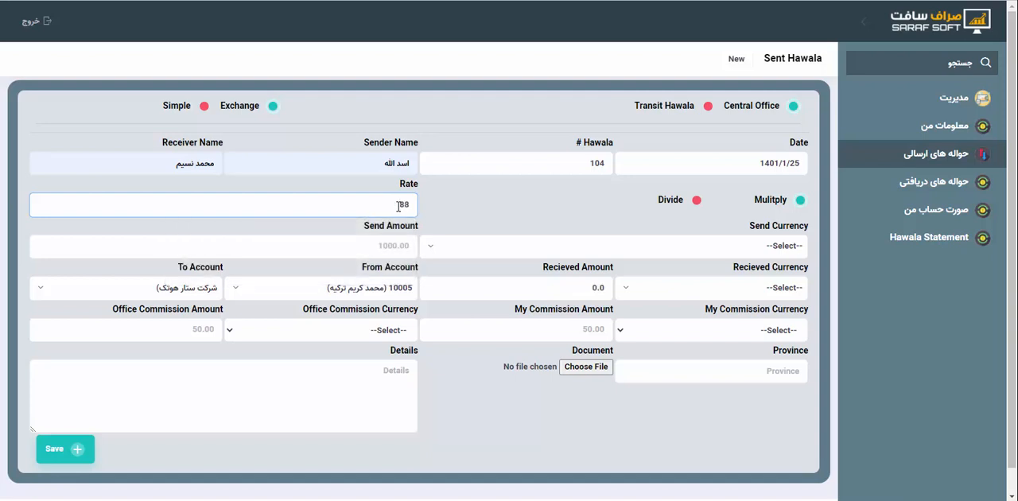
click(644, 248)
click(698, 335)
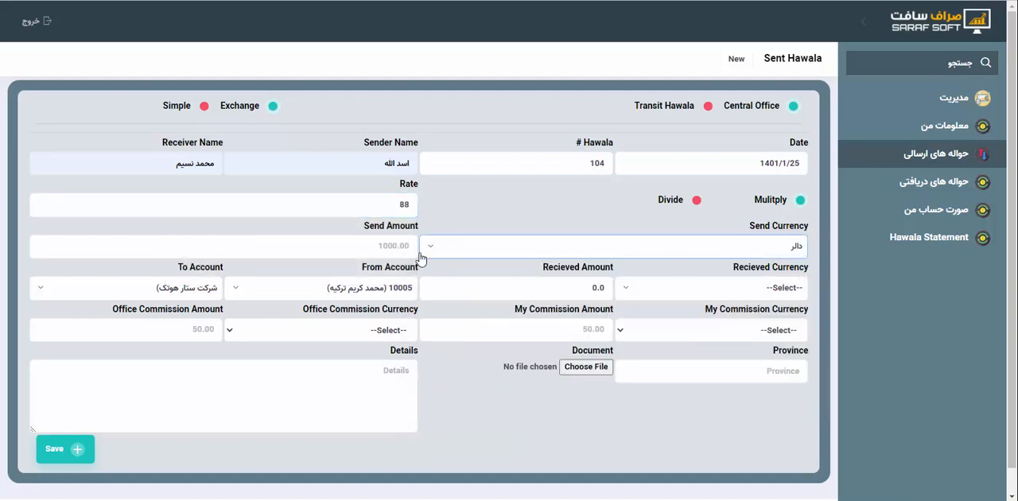
click(394, 243)
key(Escape)
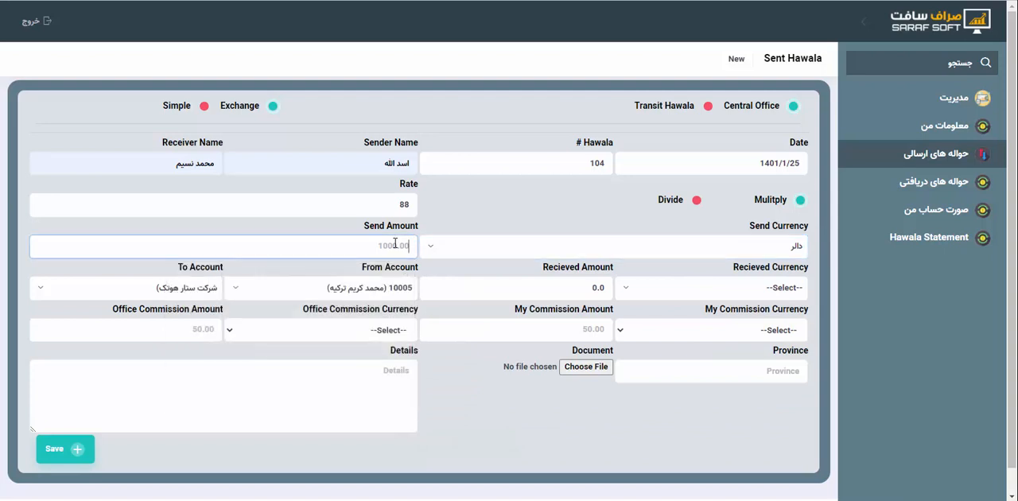
text(3000)
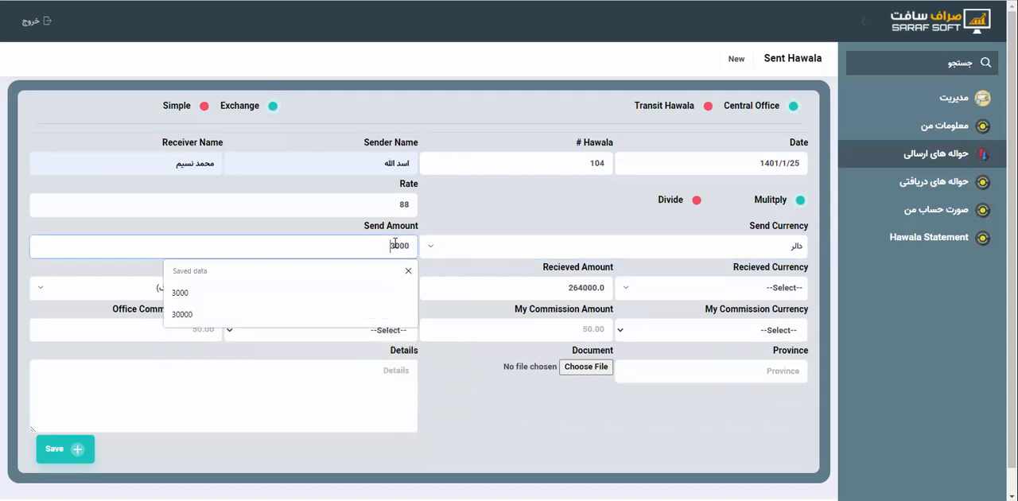
key(Escape)
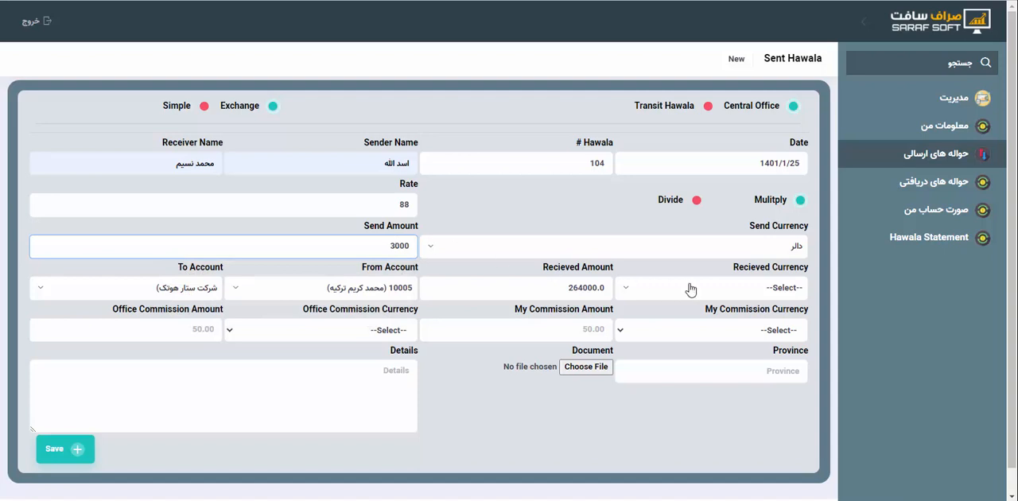
click(691, 289)
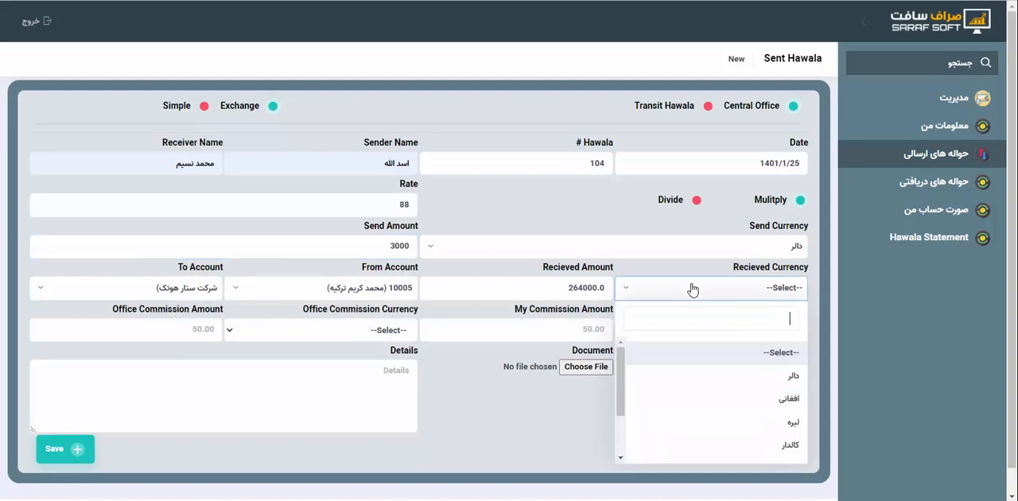
click(768, 404)
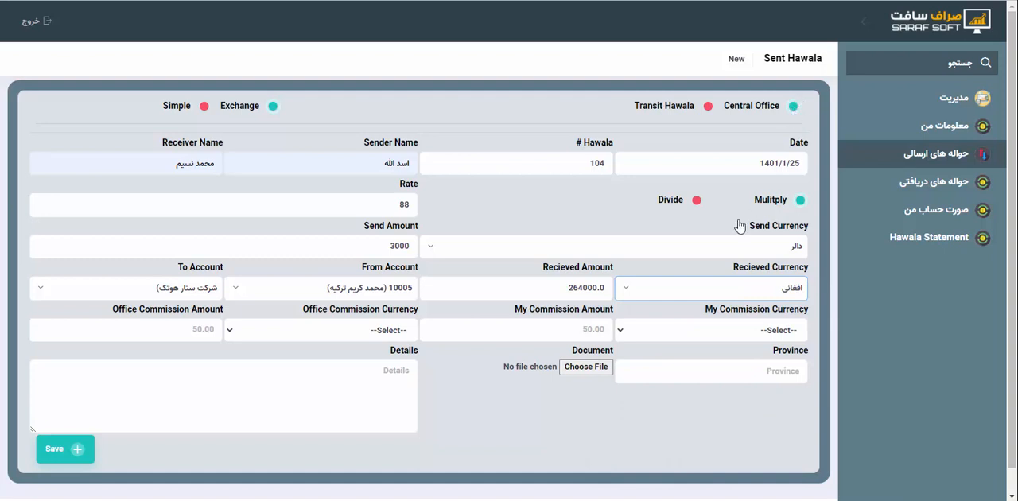
Set My Commission on the hawala to an amount of 10 in دالر
click(696, 330)
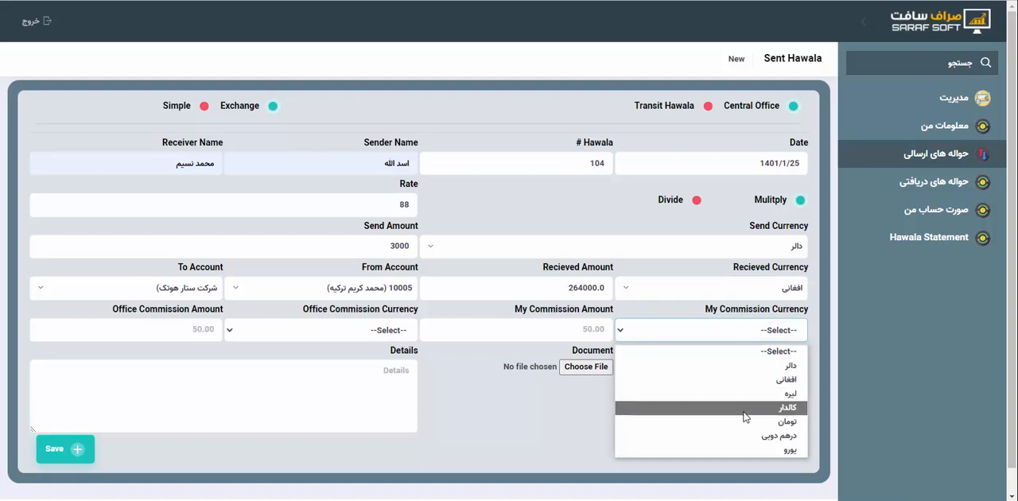
click(764, 369)
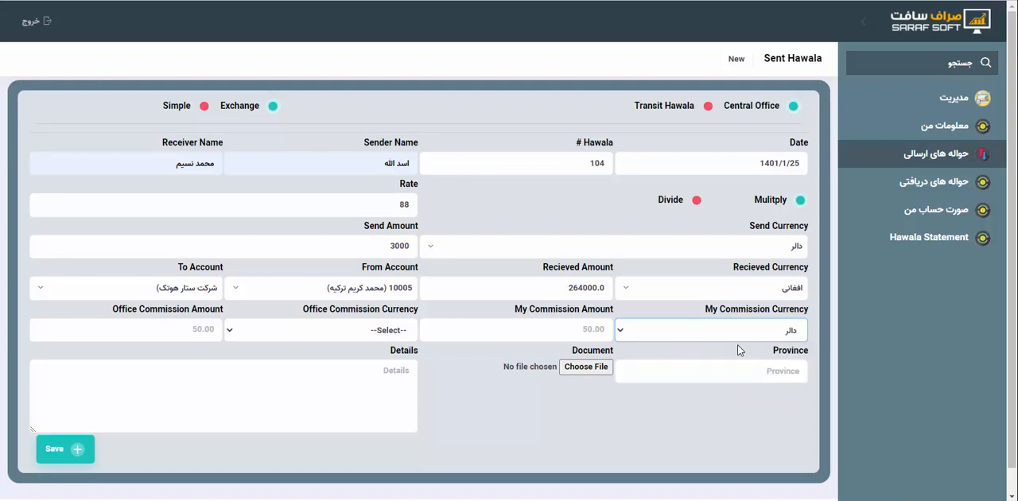
click(590, 329)
click(590, 329)
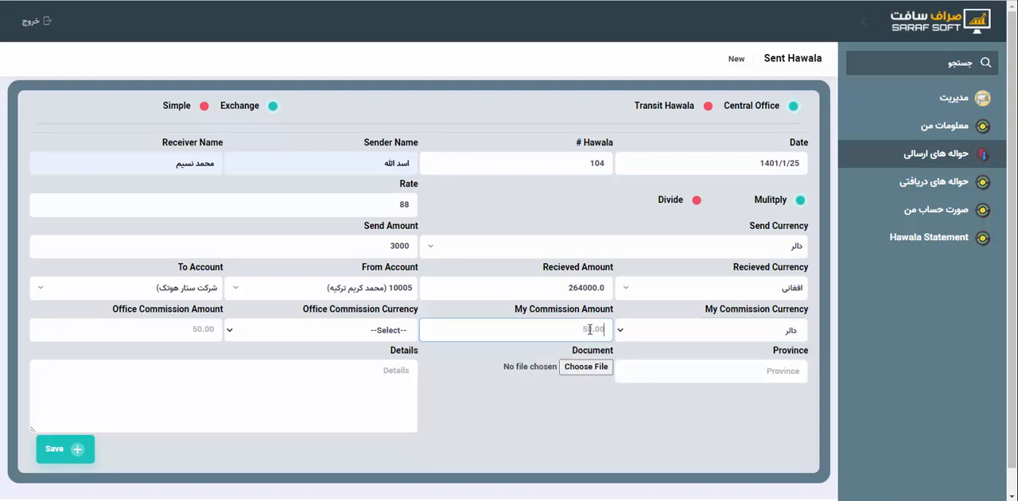
text(10)
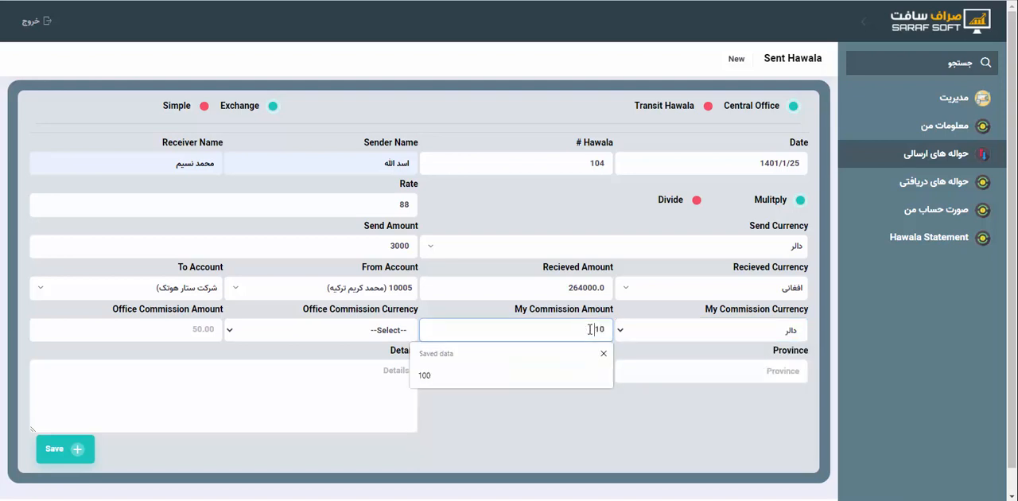
click(604, 353)
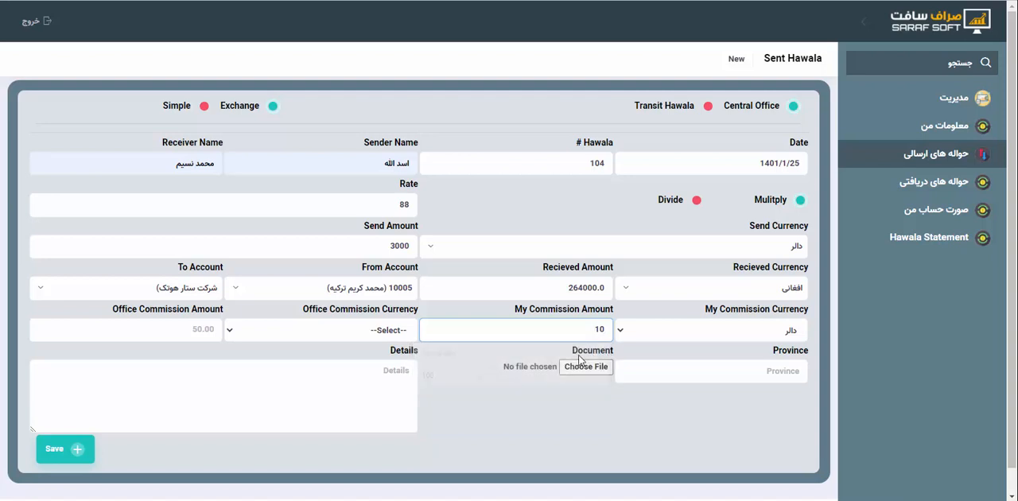
Look at the office commission currency choices and set the hawala's province to کابل from the saved entries
click(343, 335)
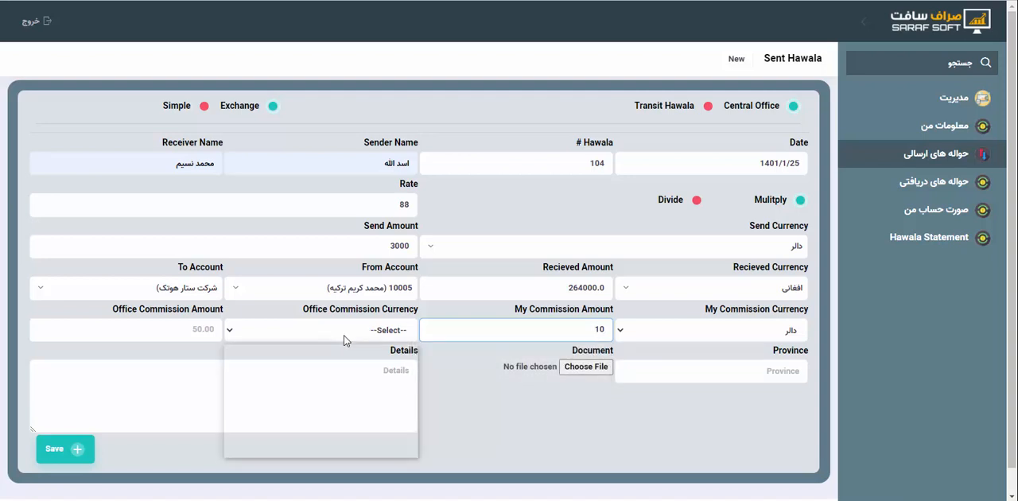
click(343, 334)
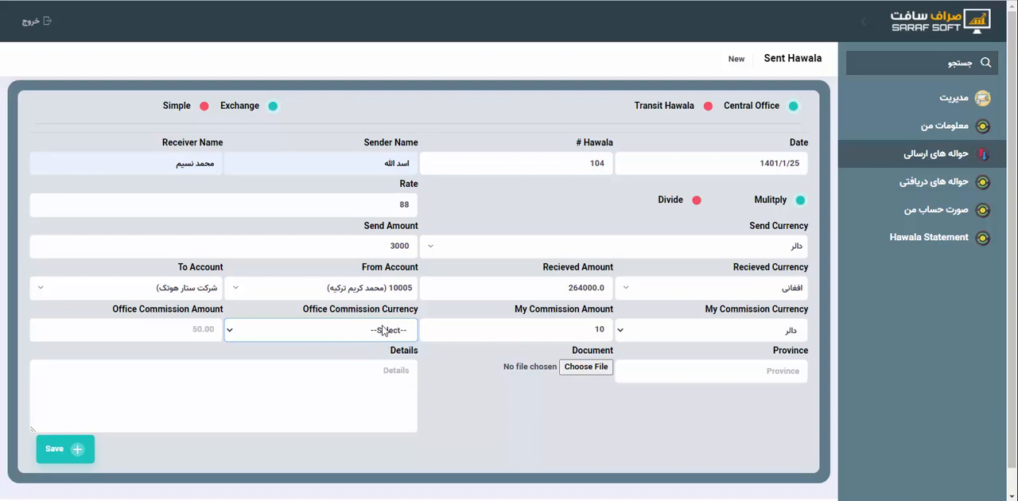
click(776, 370)
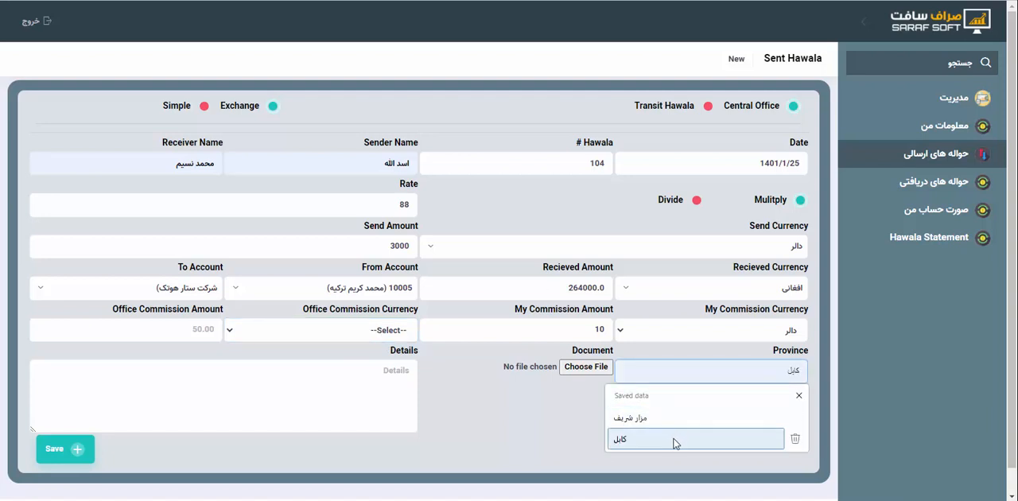
click(628, 439)
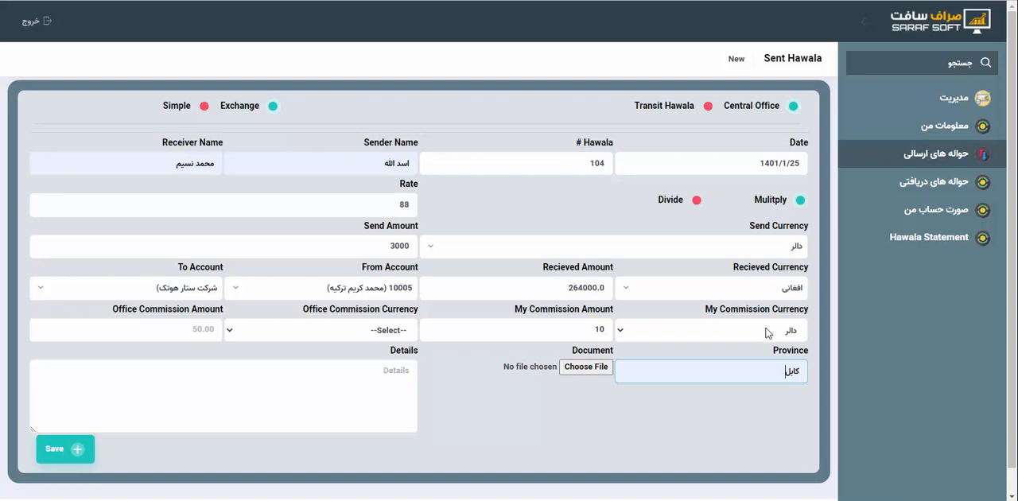
Review the commission amount and office commission currency choices without changing them, and save the hawala
double_click(613, 330)
click(635, 350)
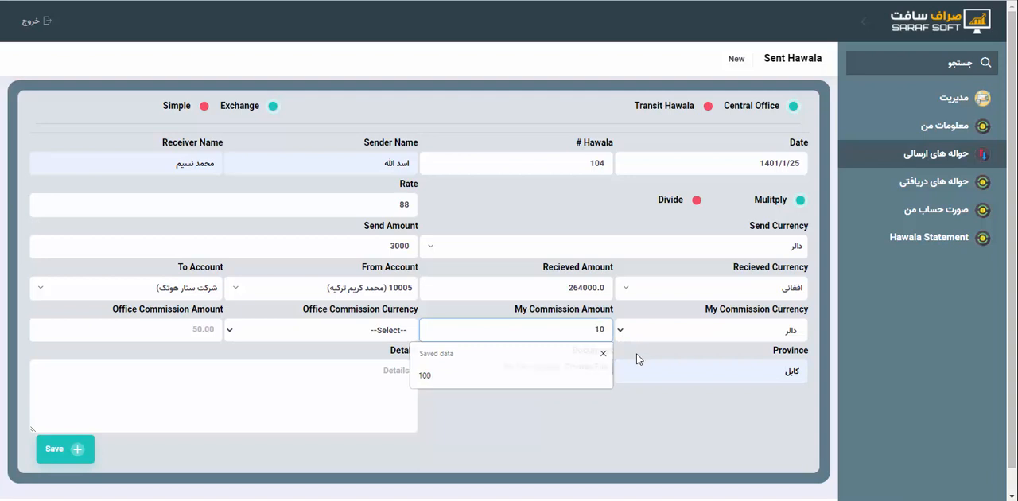
click(338, 336)
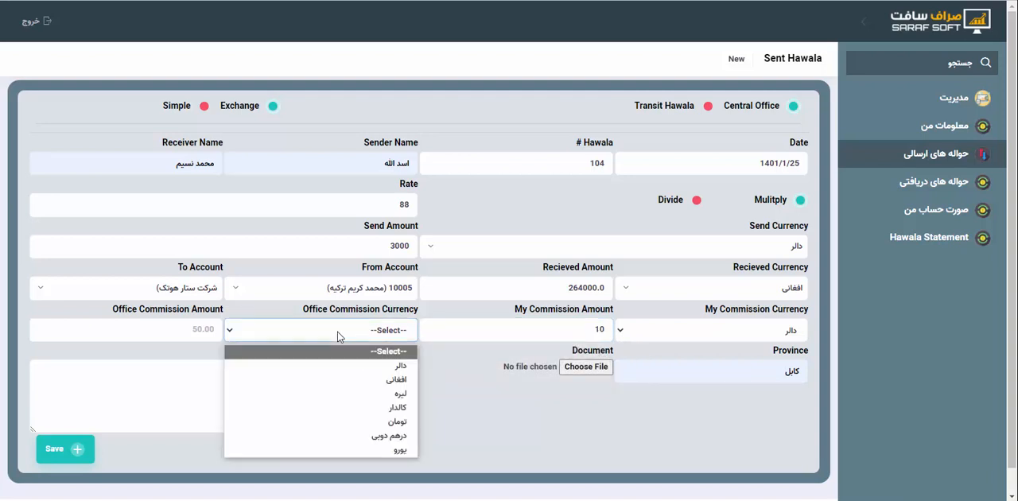
click(338, 336)
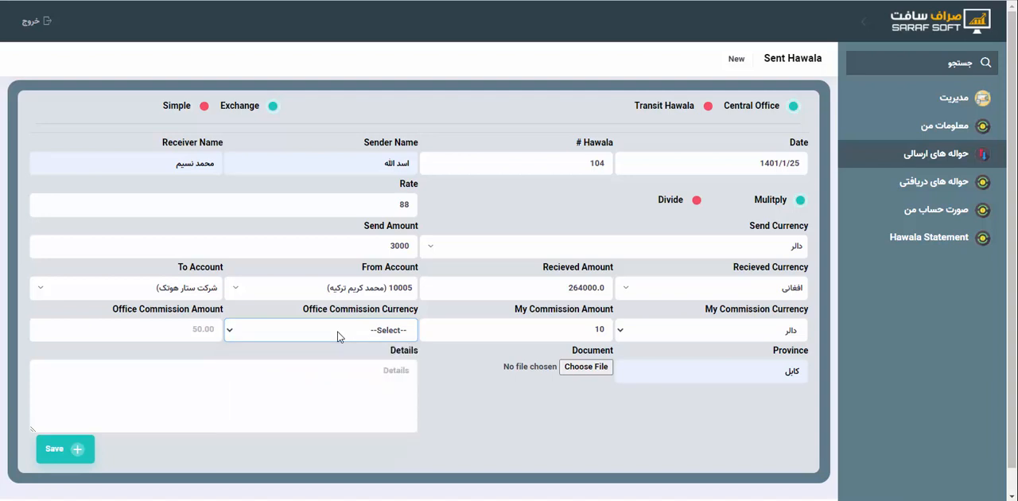
click(338, 336)
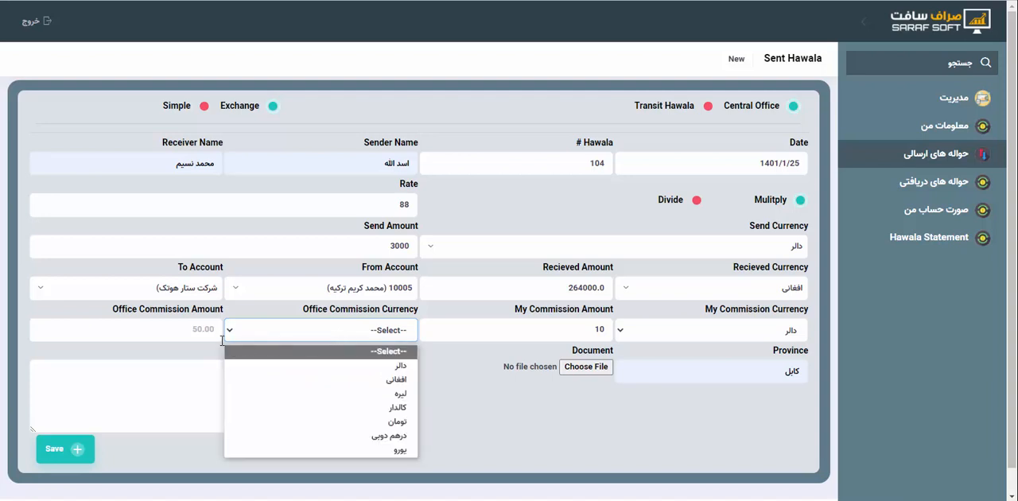
click(186, 388)
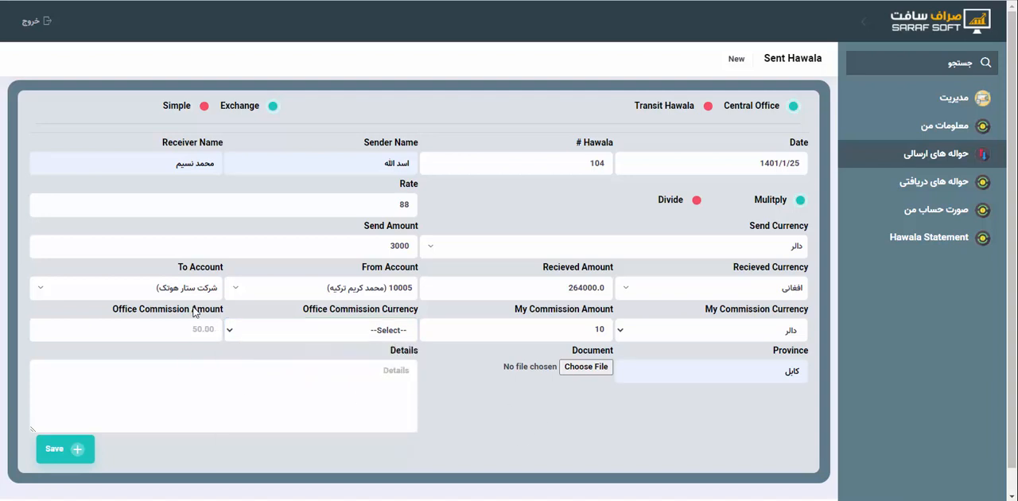
click(78, 450)
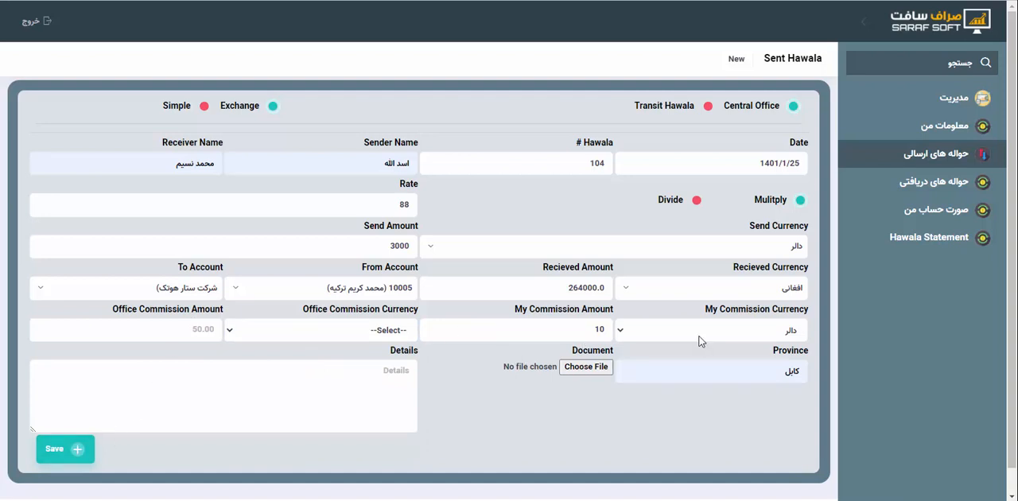
click(73, 448)
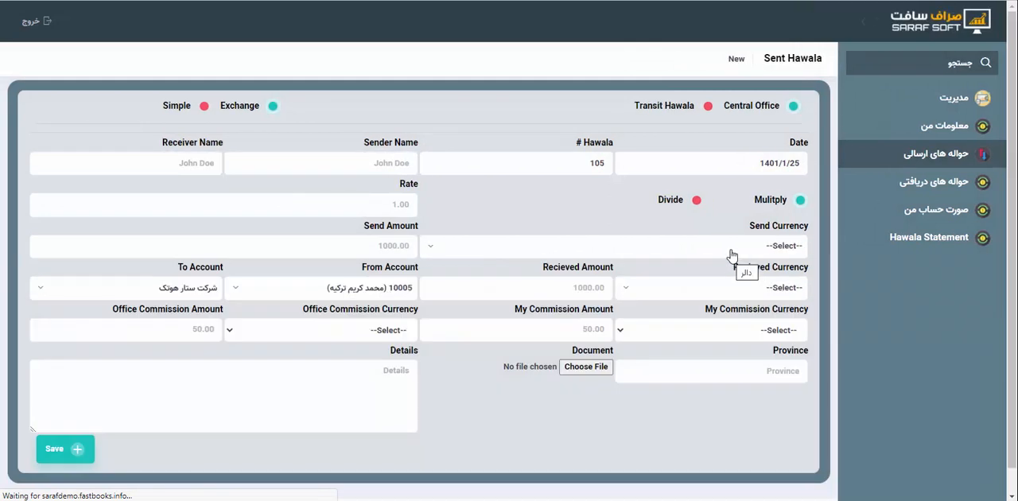
Fill in the sender's and receiver's names on the second sent hawala from the saved entries
click(391, 171)
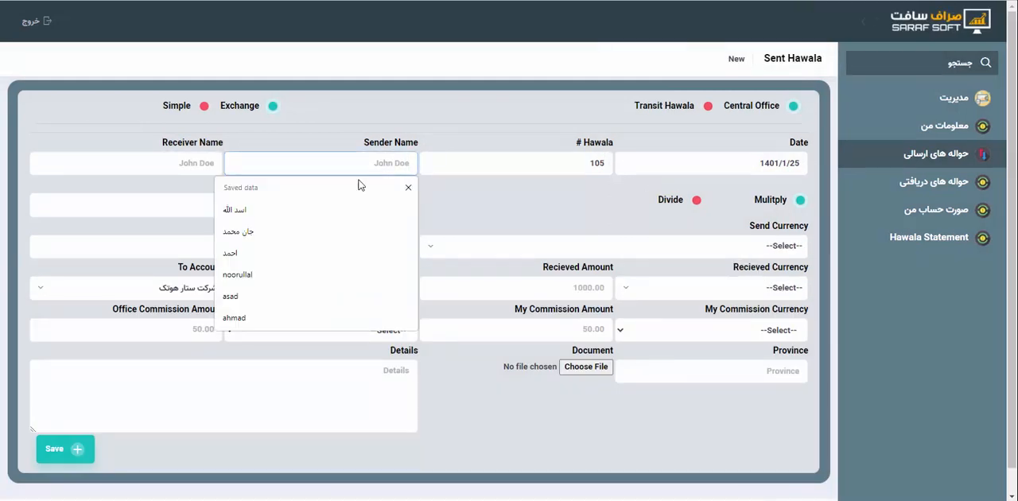
click(292, 263)
click(154, 163)
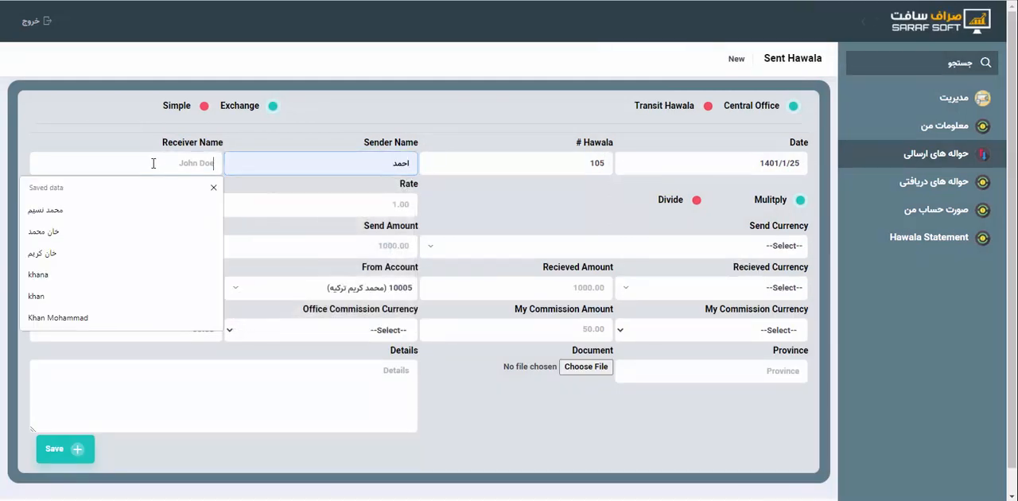
click(109, 252)
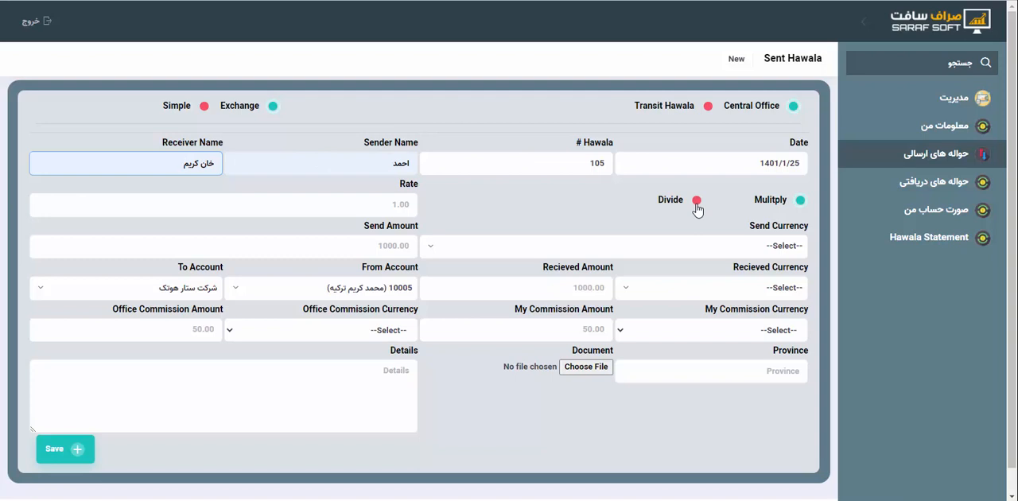
Set the second hawala's rate to 88, send amount to 1000 in دالر and received currency to افغانی
click(406, 207)
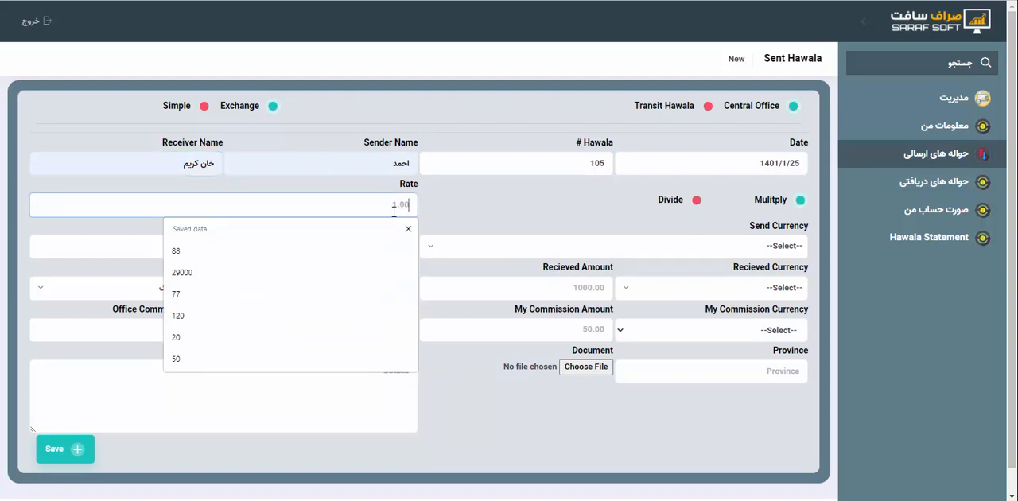
click(345, 251)
click(773, 246)
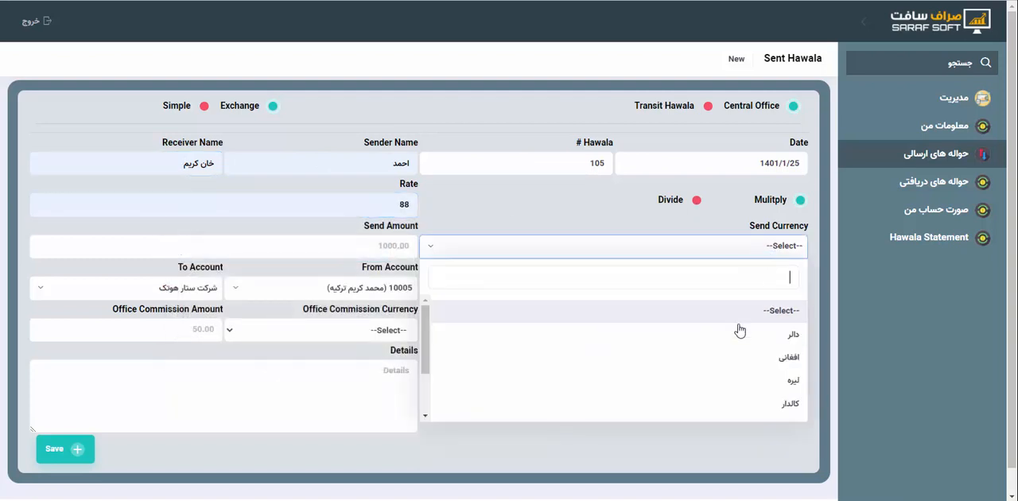
click(757, 337)
click(402, 247)
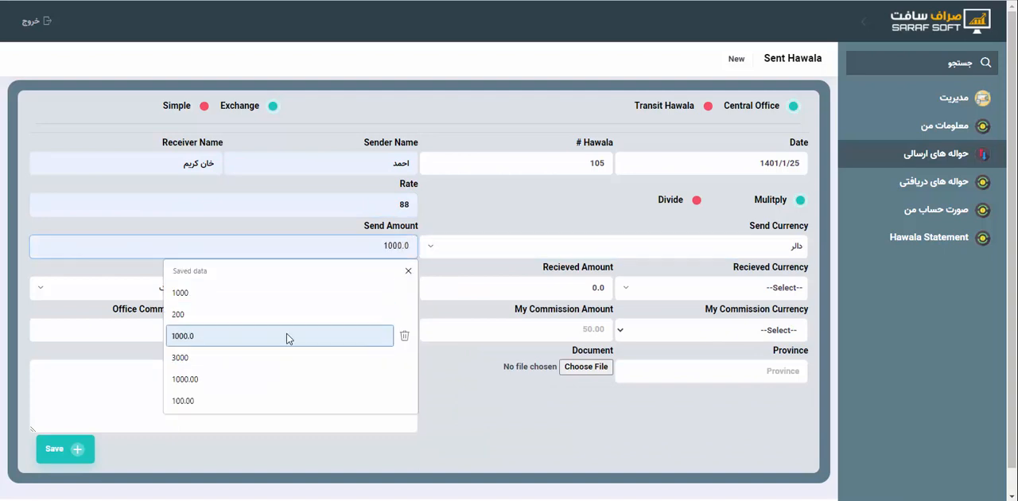
click(262, 295)
click(762, 288)
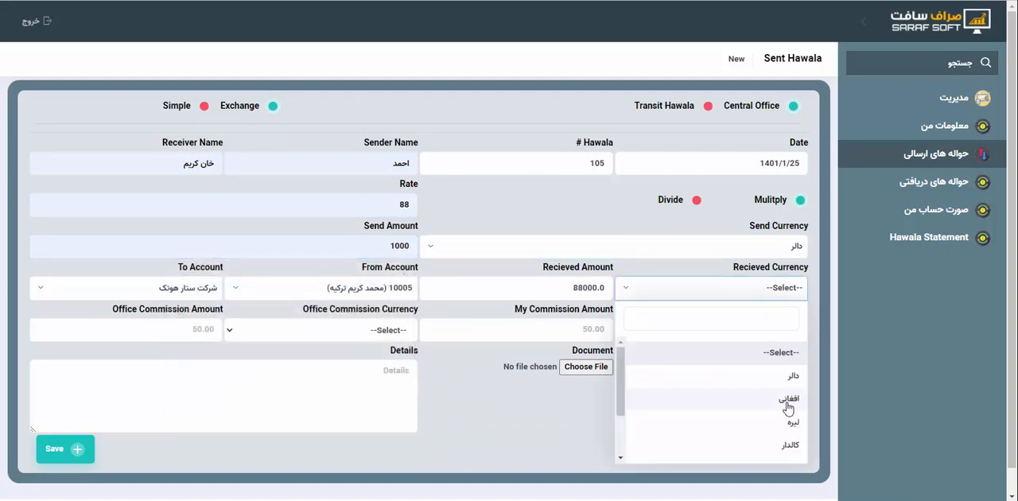
click(791, 400)
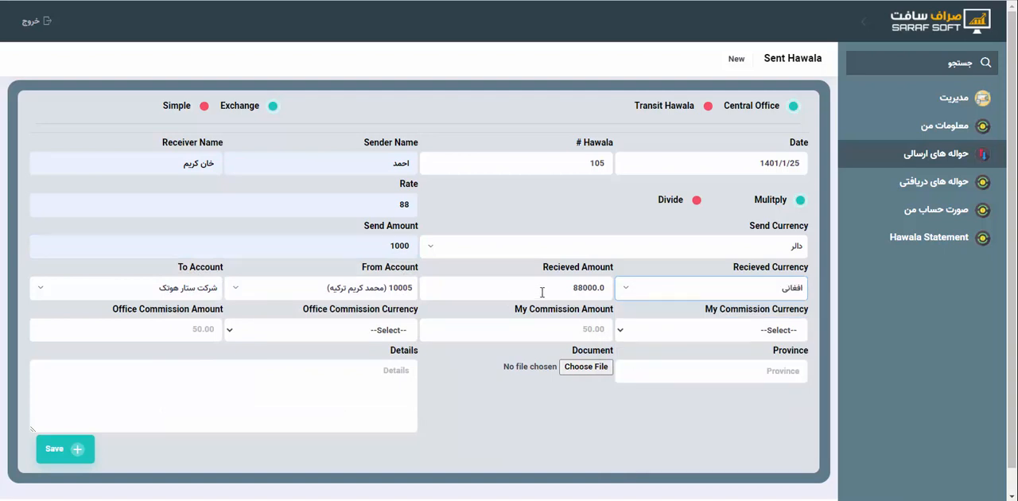
Switch the second hawala to Transit Hawala and choose the مزارشریف agent's account as the To Account
click(707, 108)
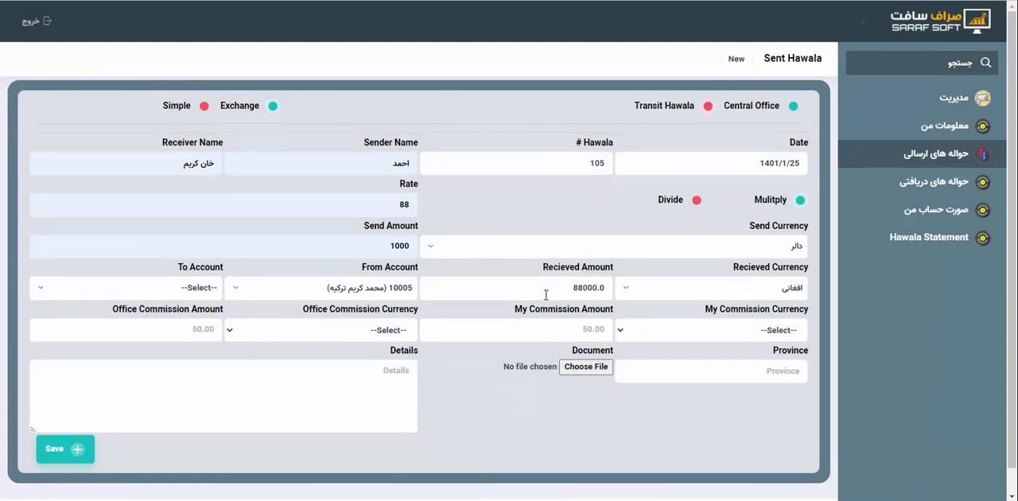
click(214, 293)
click(193, 377)
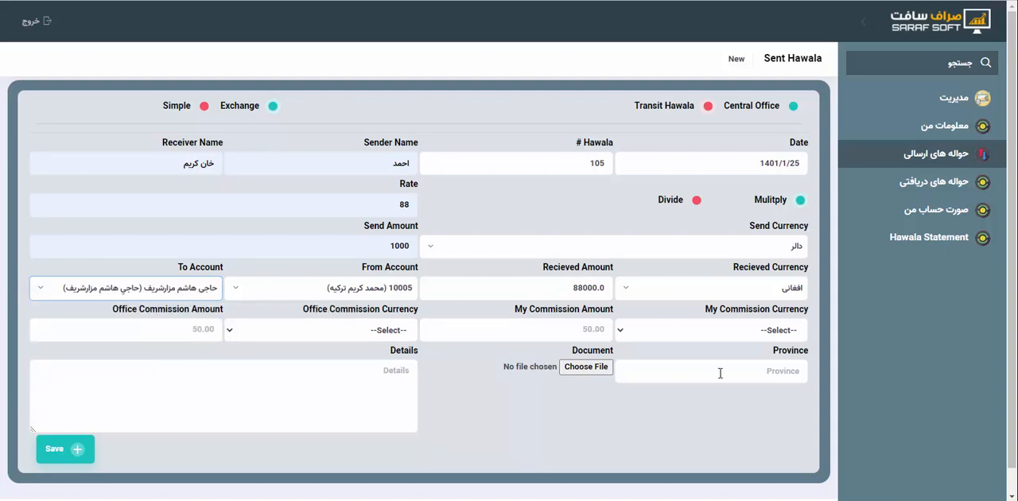
Set the second hawala's own commission to 10 in دالر
click(684, 331)
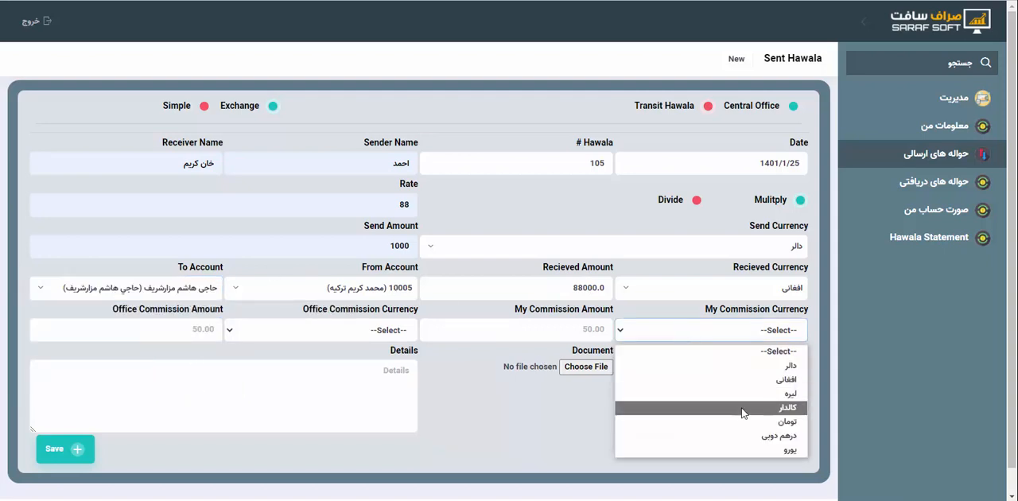
click(739, 365)
click(603, 331)
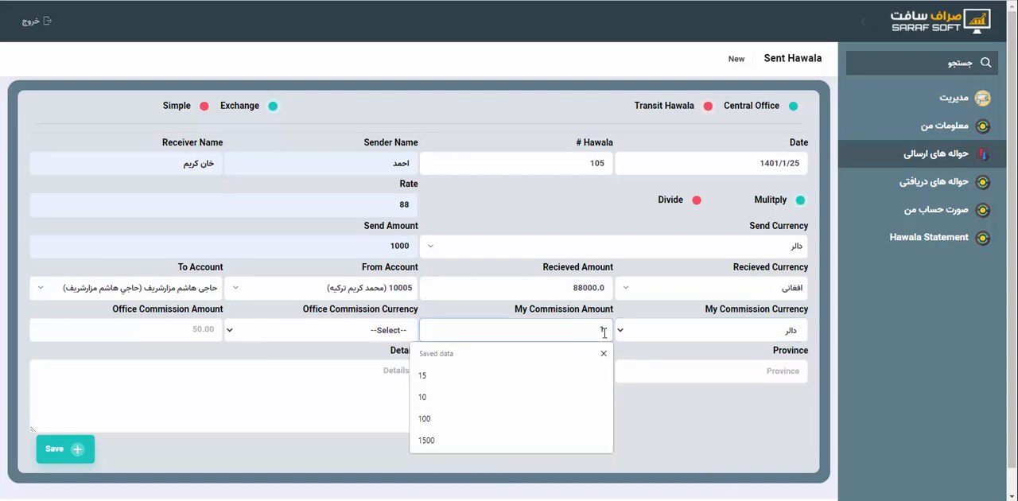
text(10)
drag(664, 437, 316, 348)
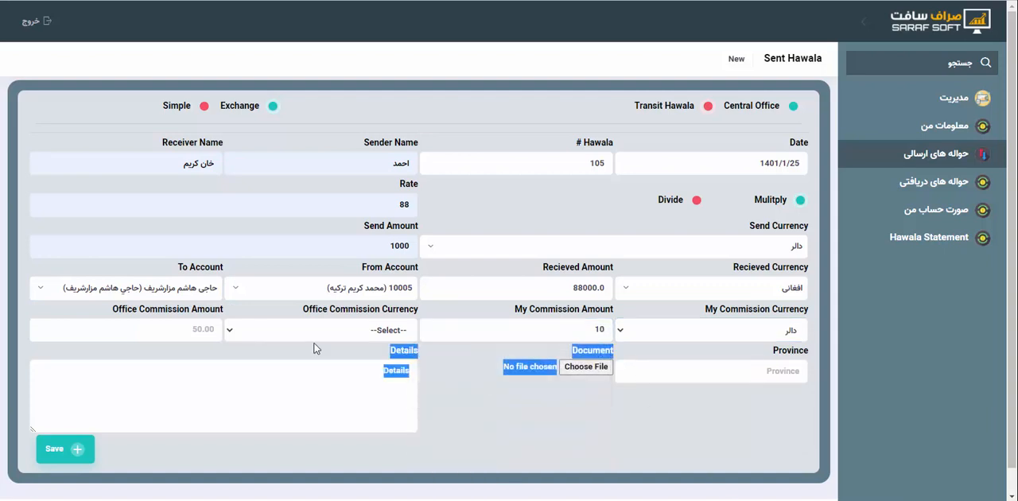
Set the office commission on the second hawala to 1000 in افغانی
click(337, 335)
click(375, 379)
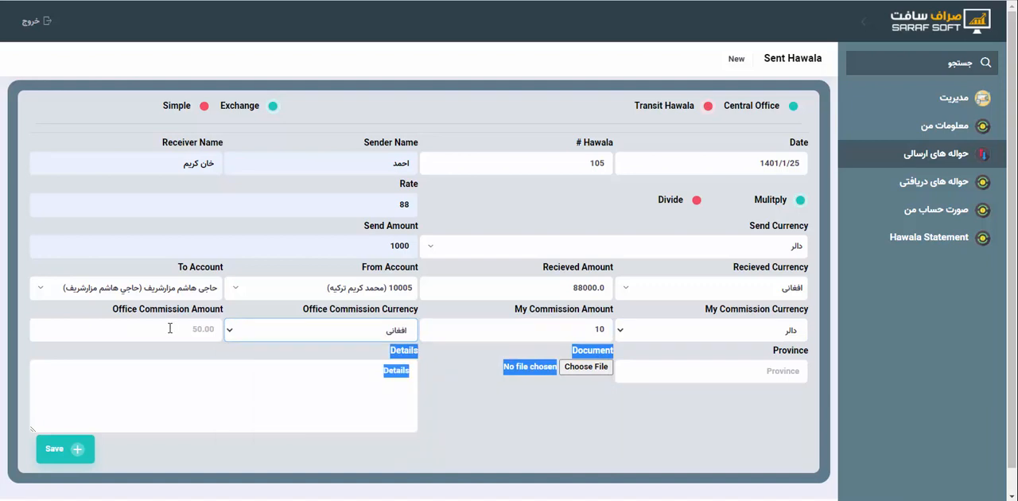
click(170, 327)
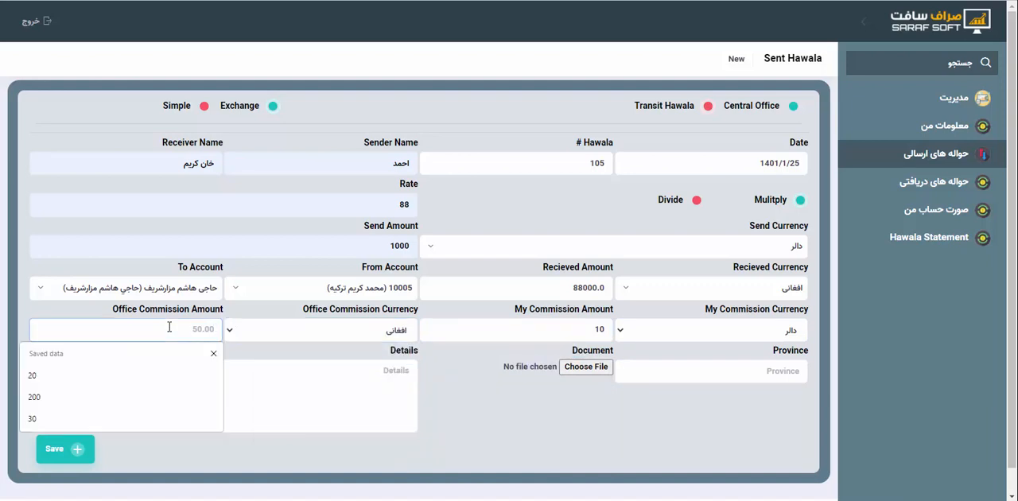
text(1)
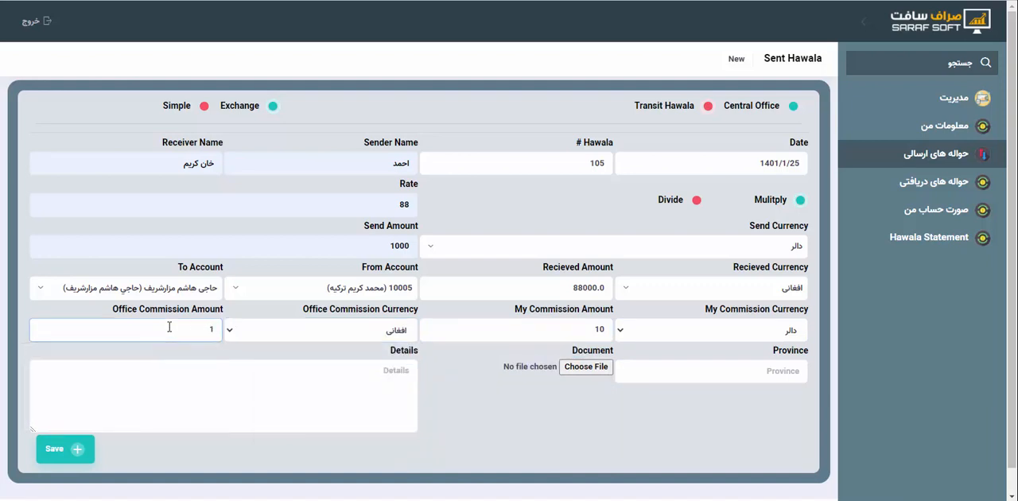
text(000)
click(493, 456)
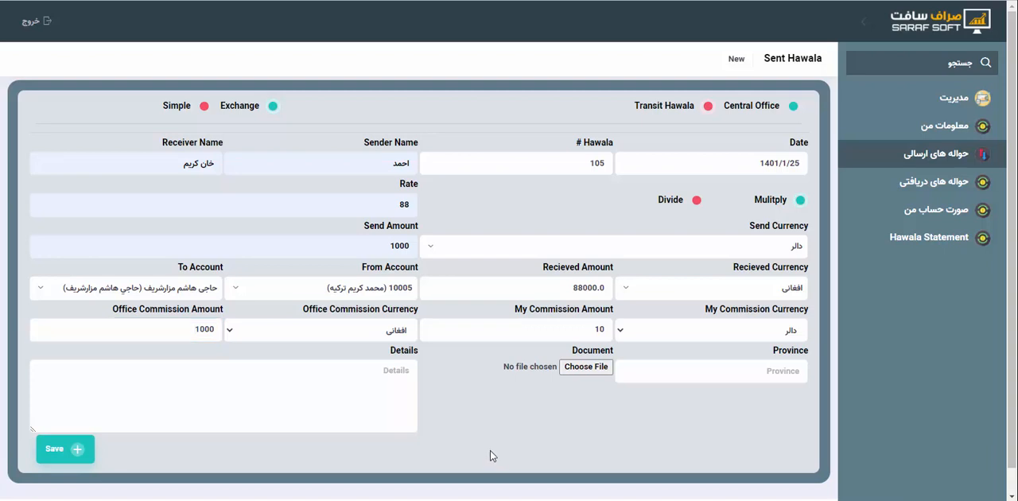
Fill in مزار شریف as the province and save the transit hawala
click(684, 374)
click(680, 418)
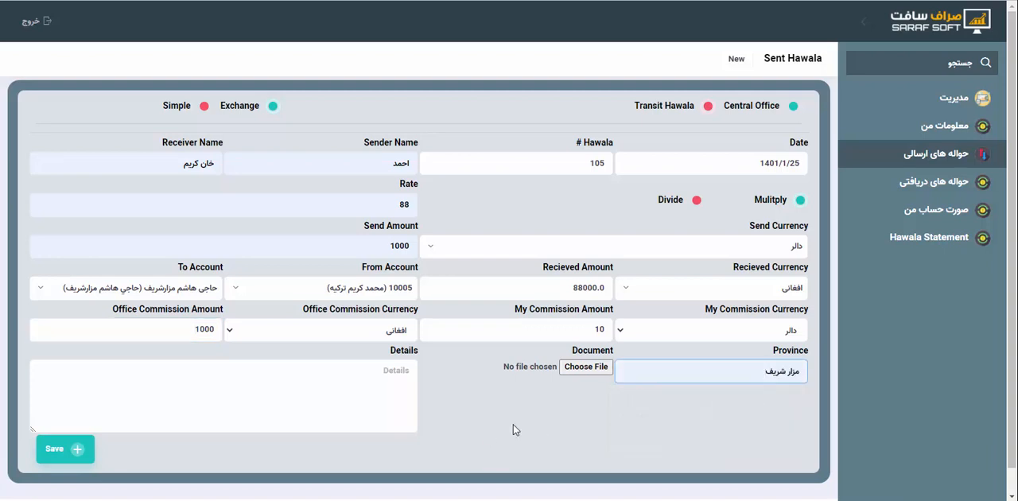
click(67, 449)
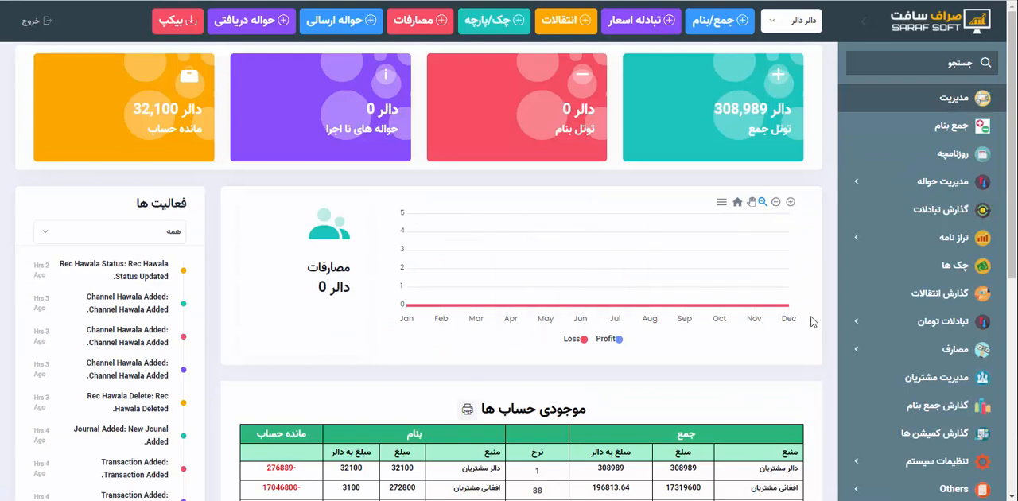
Open the list of received hawalas in the main office account and look over its entries
click(918, 183)
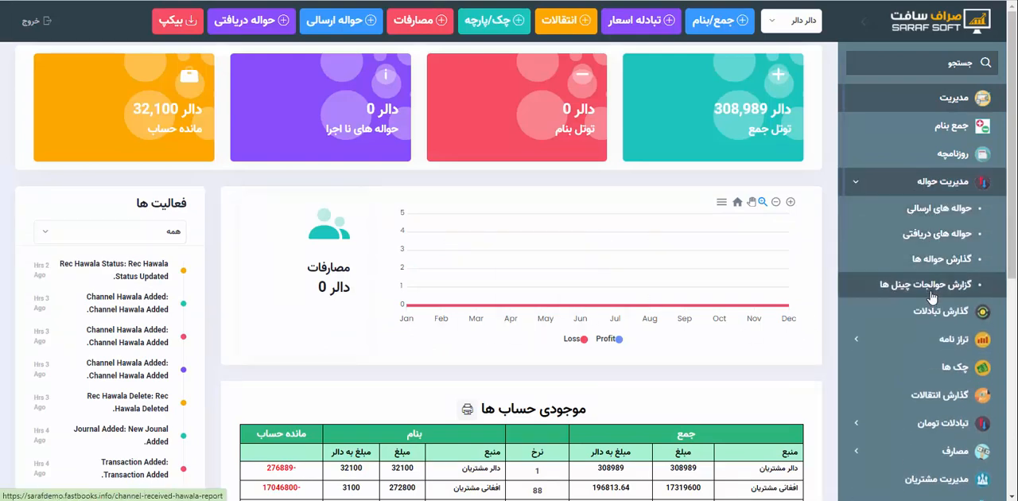
click(938, 235)
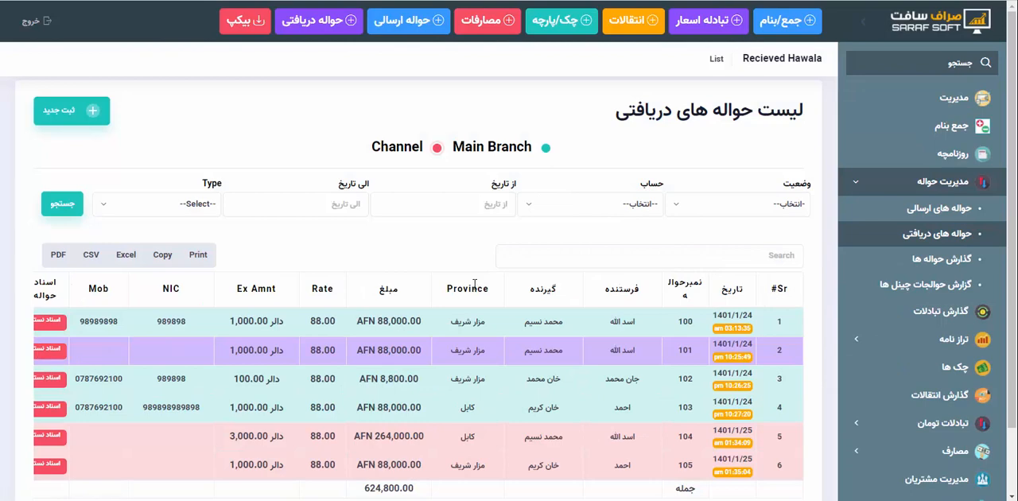
scroll(474, 284, down, 1)
scroll(394, 352, left, 3)
scroll(396, 348, right, 3)
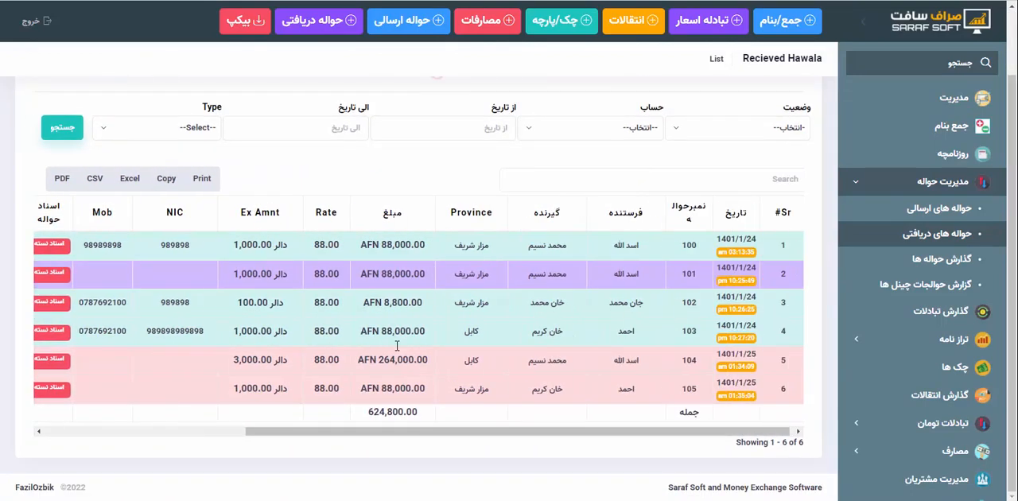
Filter the received hawalas by the status درحال انتظار and view their status and commission columns
click(775, 132)
click(776, 226)
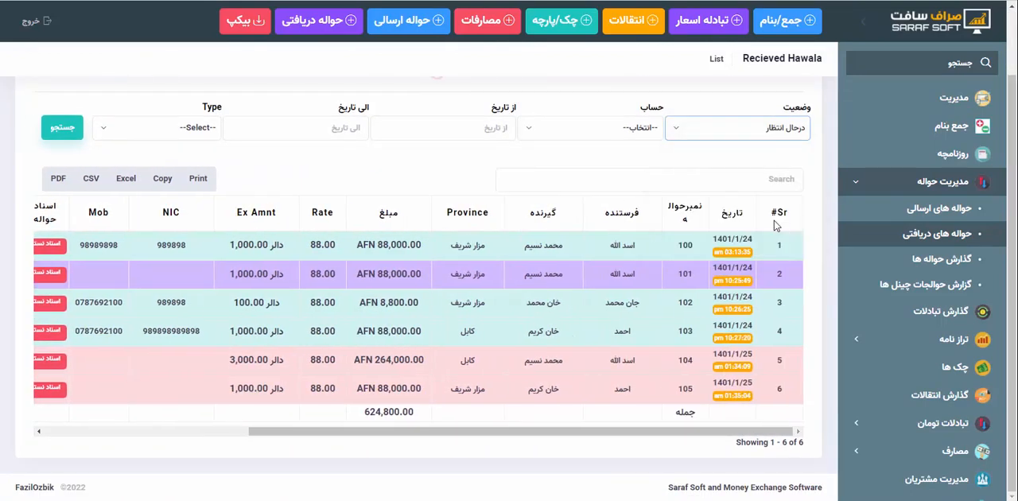
scroll(602, 165, up, 1)
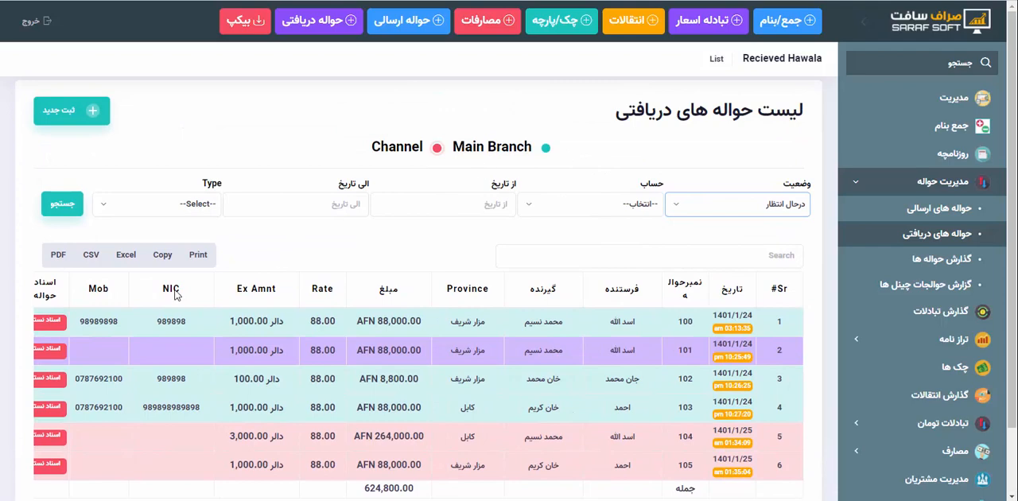
click(63, 205)
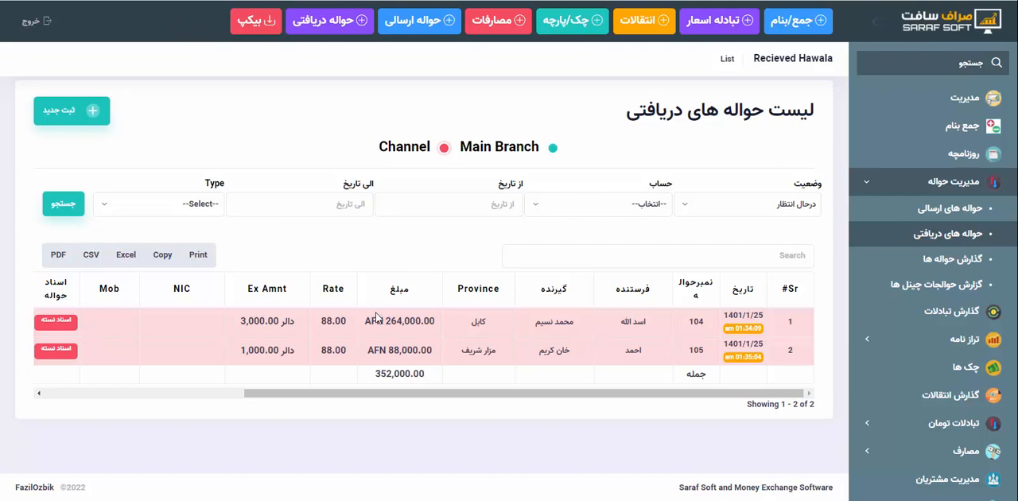
scroll(350, 330, left, 3)
scroll(350, 330, left, 3)
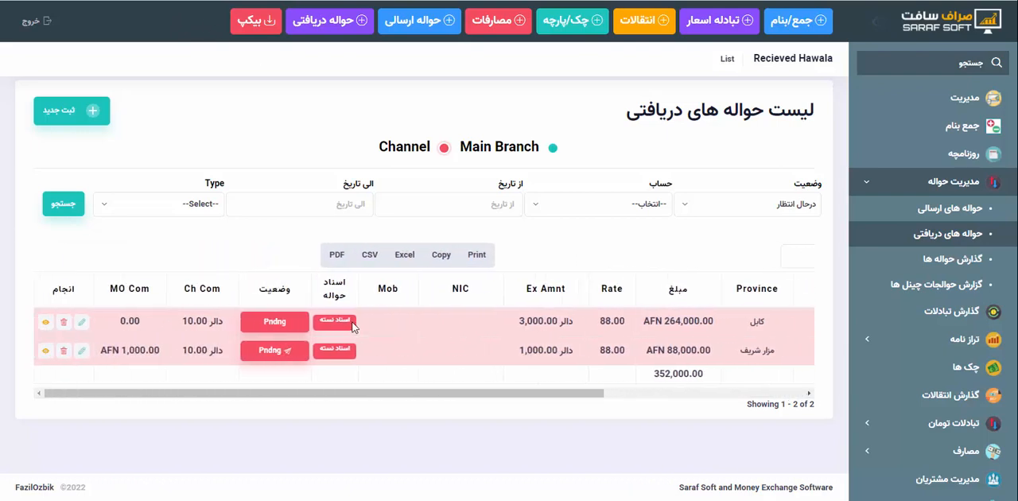
Check the available status filters and compare the province and status of the pending central office and transit hawalas
click(766, 207)
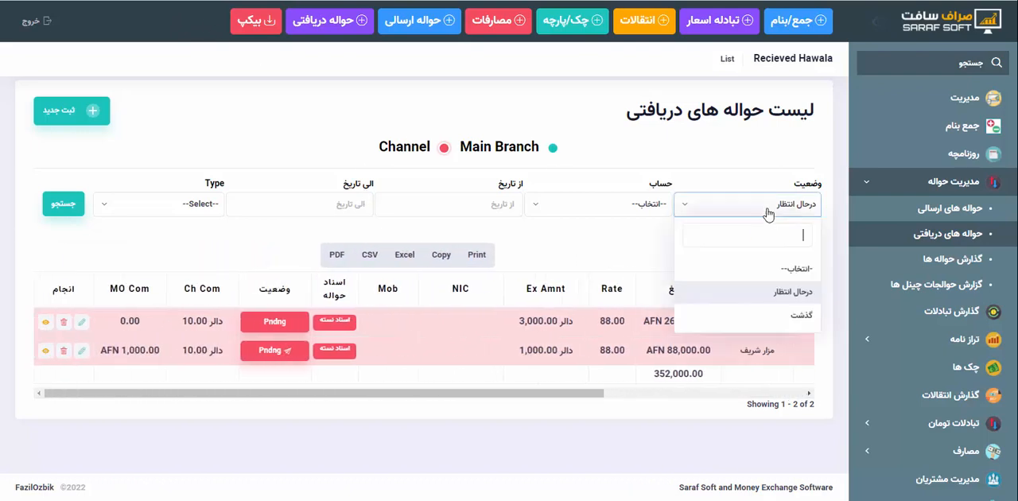
click(768, 213)
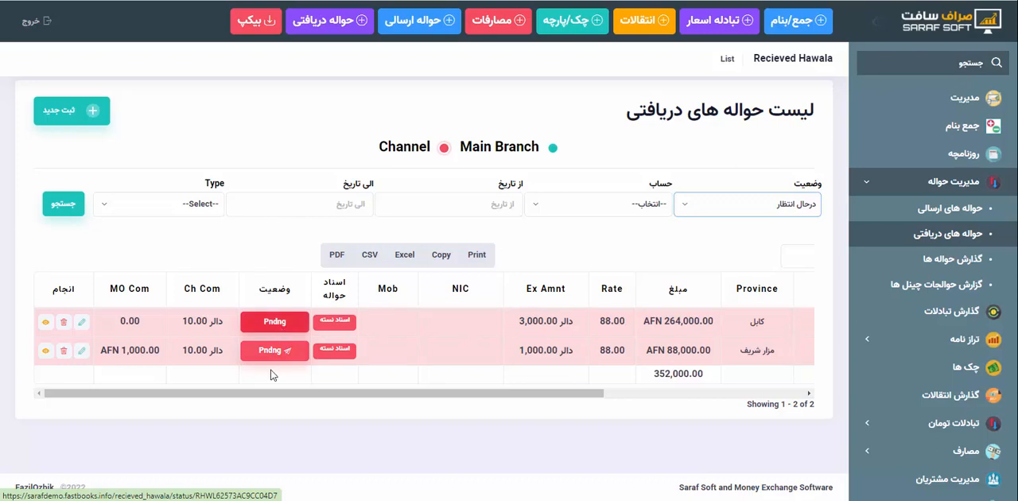
scroll(610, 327, right, 1)
scroll(610, 326, right, 3)
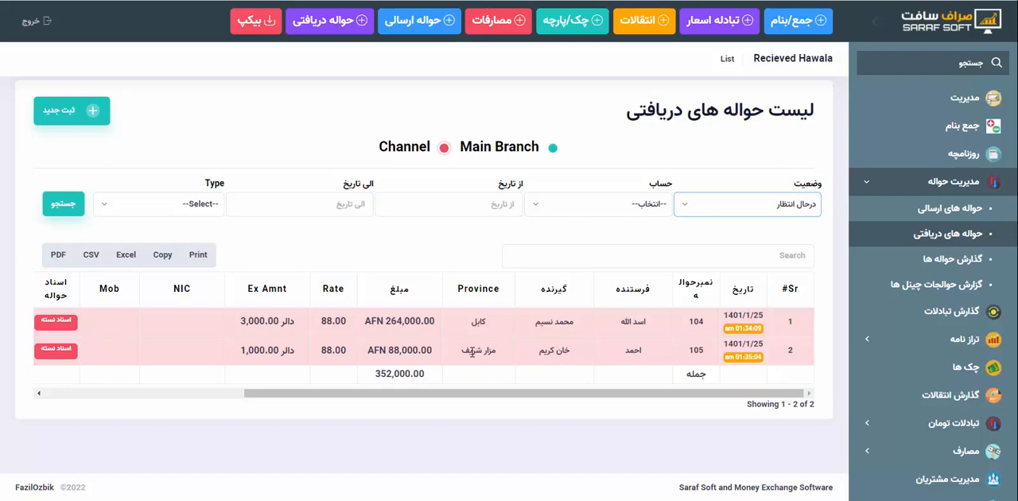
scroll(390, 359, left, 3)
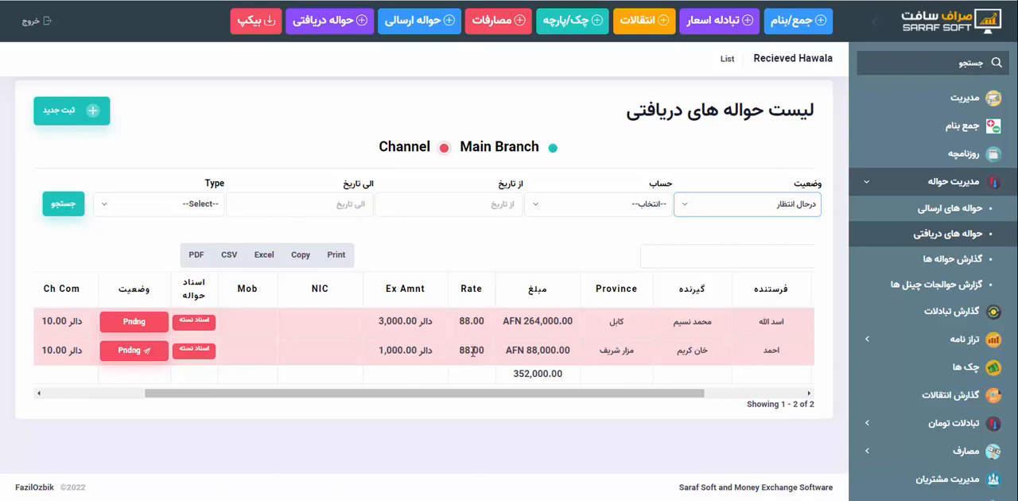
scroll(460, 350, left, 3)
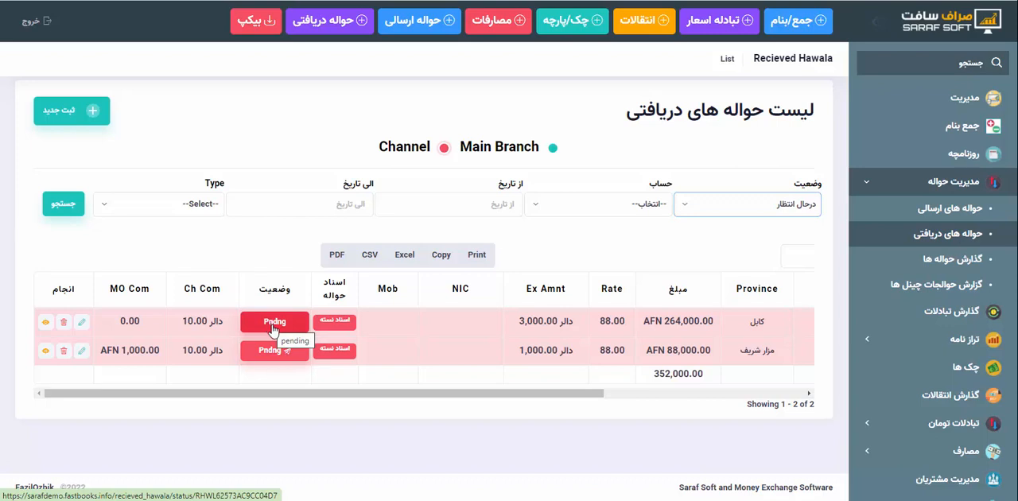
Filter the pending received hawalas by type Transit and open the مزار شریف hawala's status for transfer
click(180, 203)
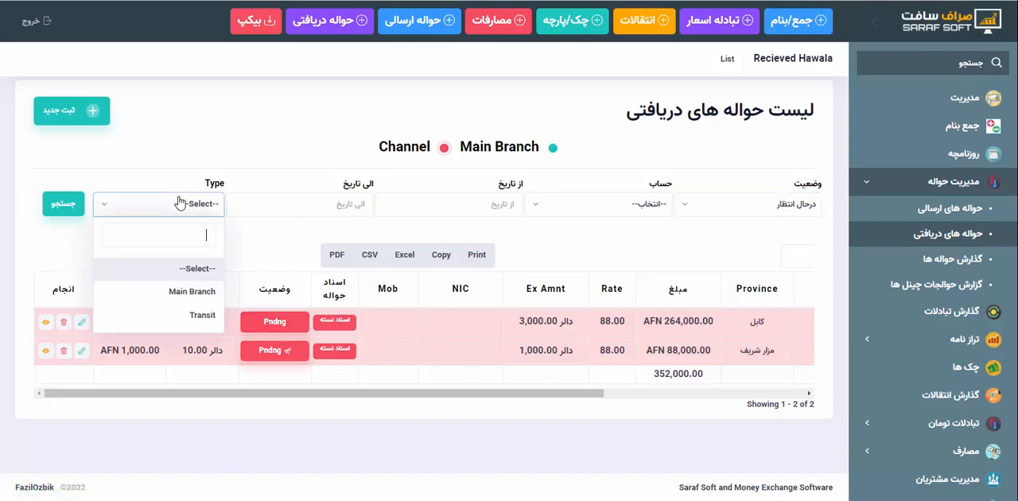
click(203, 316)
click(67, 204)
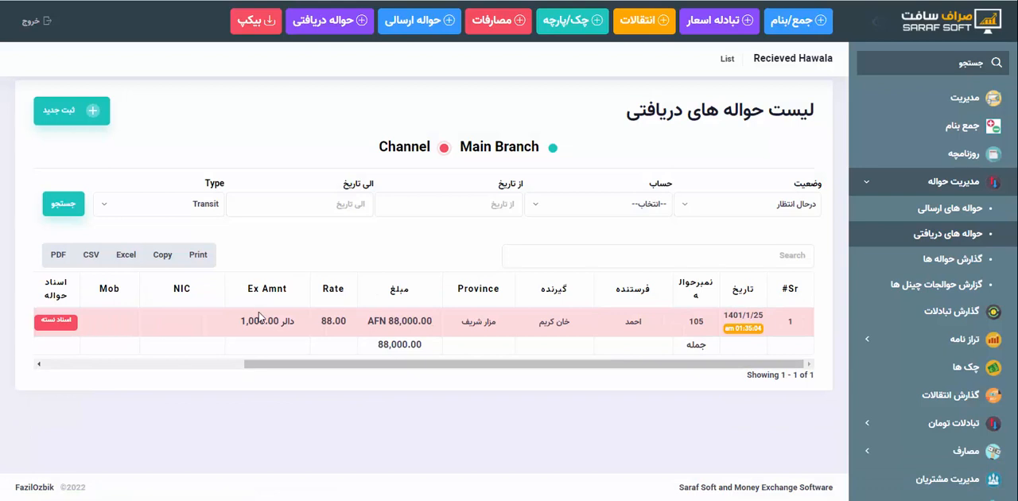
scroll(258, 313, left, 3)
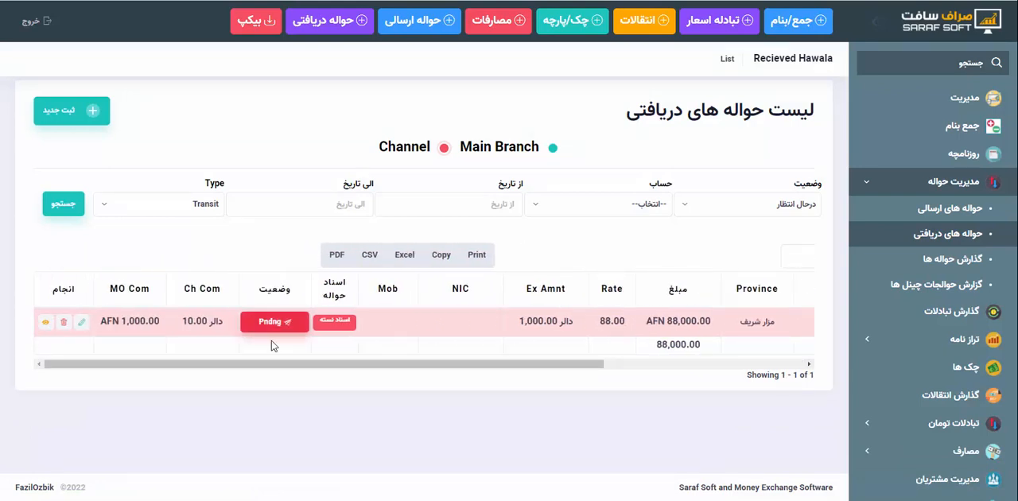
click(275, 326)
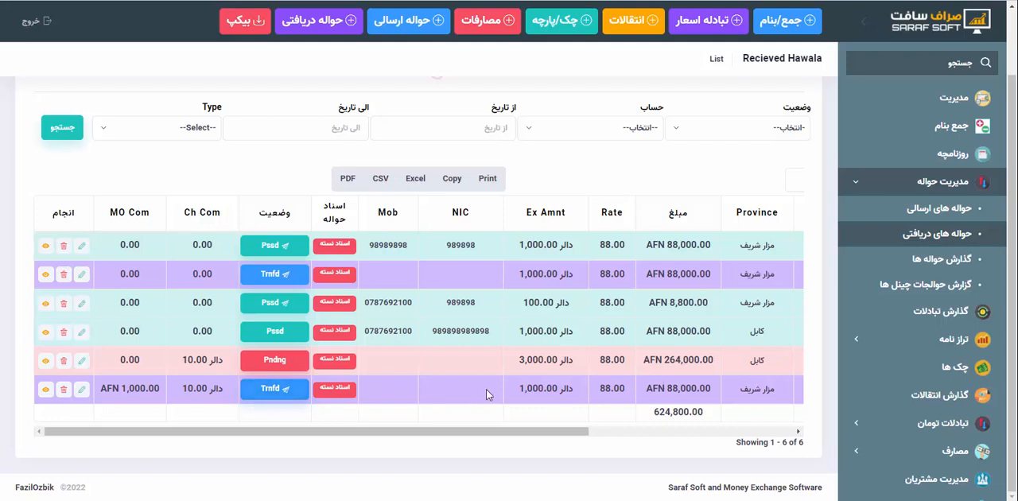
Highlight the exchange amount of the transferred مزار شریف hawala in the received list to examine it
drag(520, 388, 574, 405)
click(574, 406)
drag(515, 388, 589, 388)
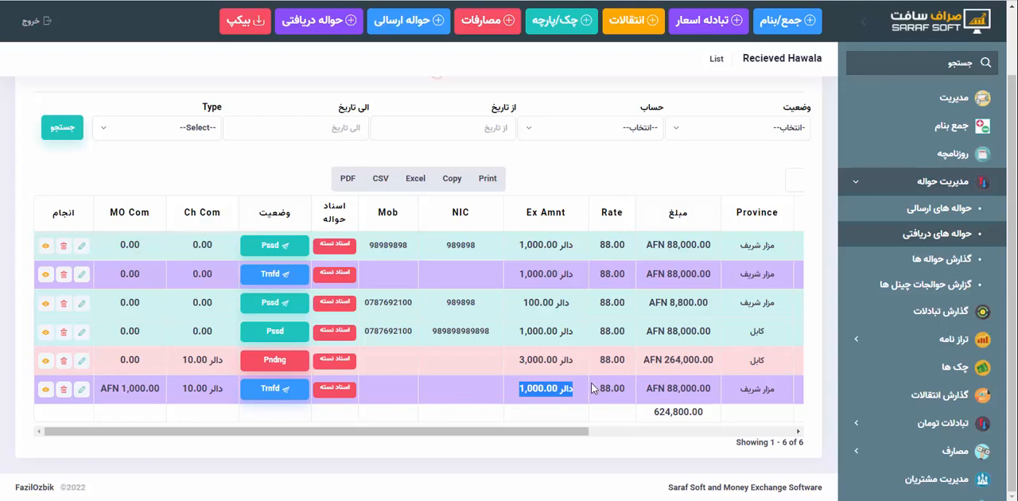
click(573, 388)
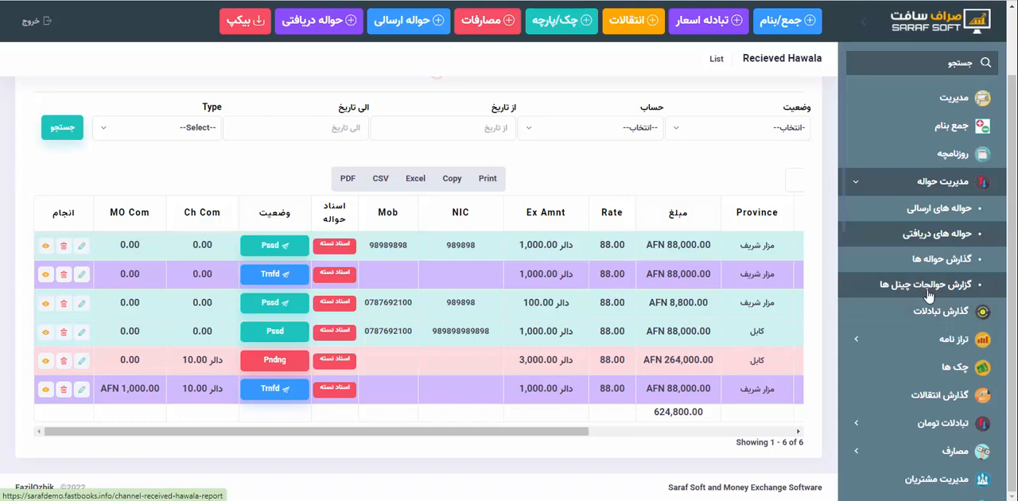
Run the channel hawala report for the ترکیه channel with the date 1401/1/25
click(865, 183)
click(864, 184)
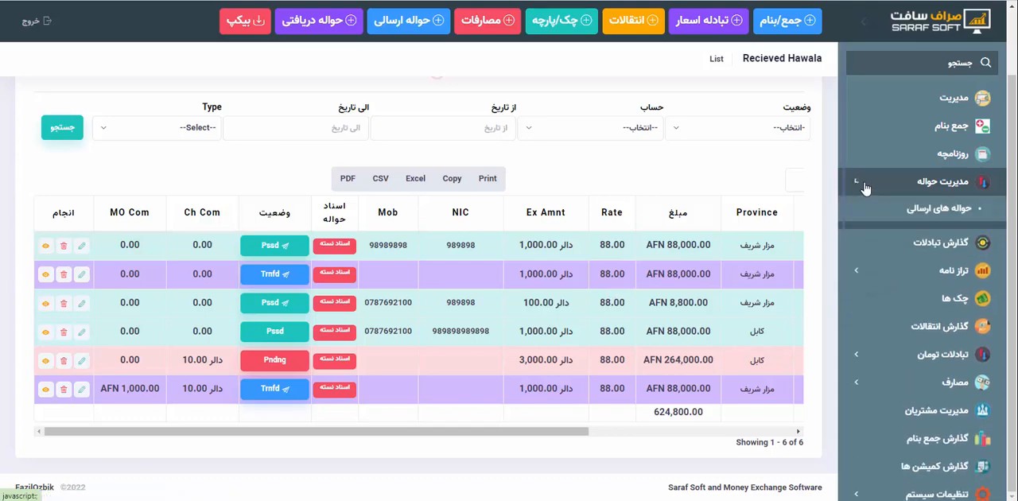
click(926, 288)
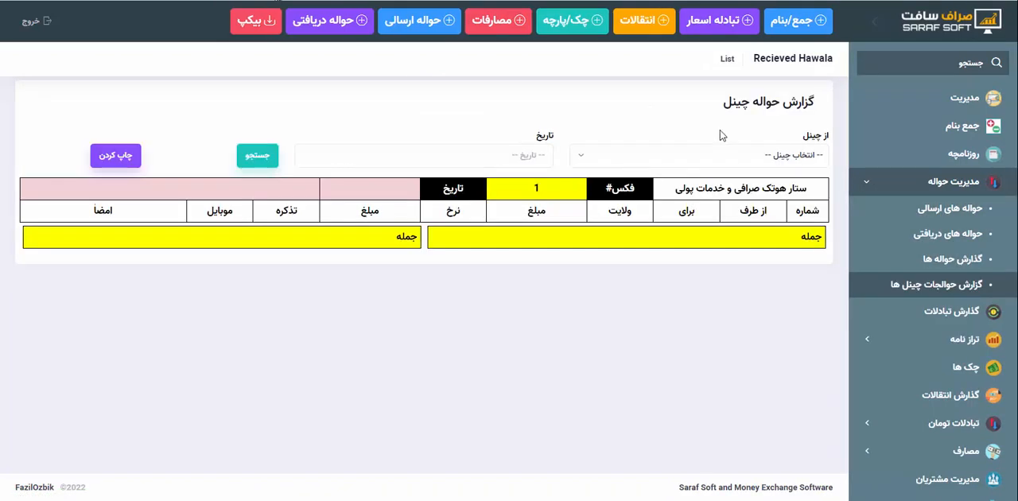
click(718, 155)
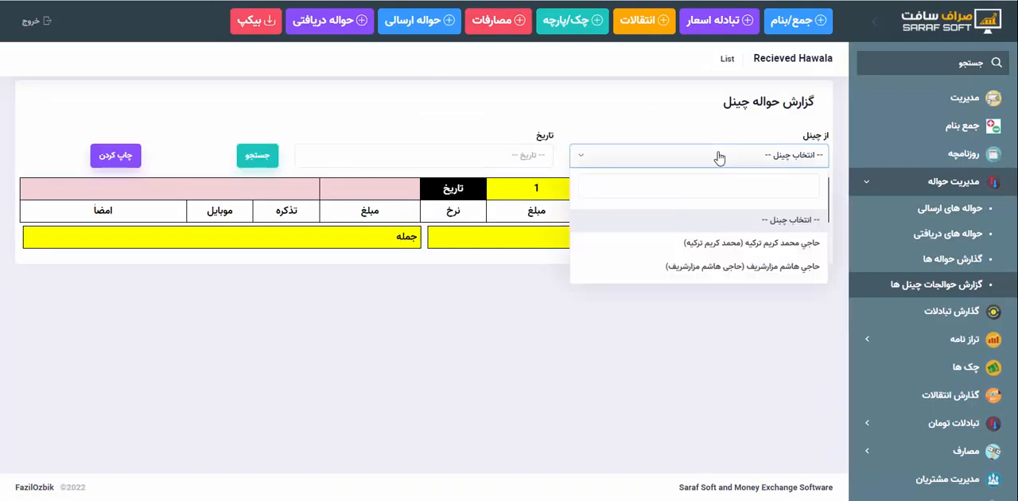
click(757, 243)
click(533, 155)
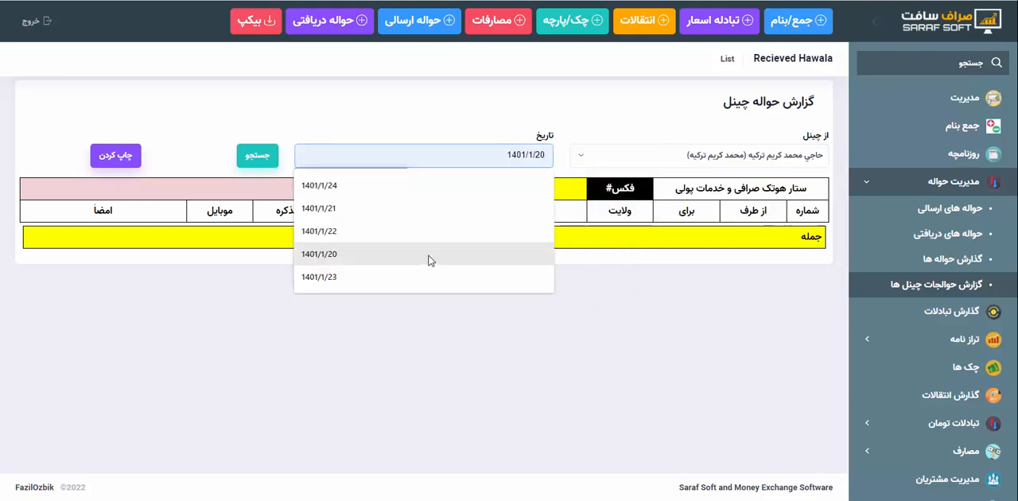
click(448, 234)
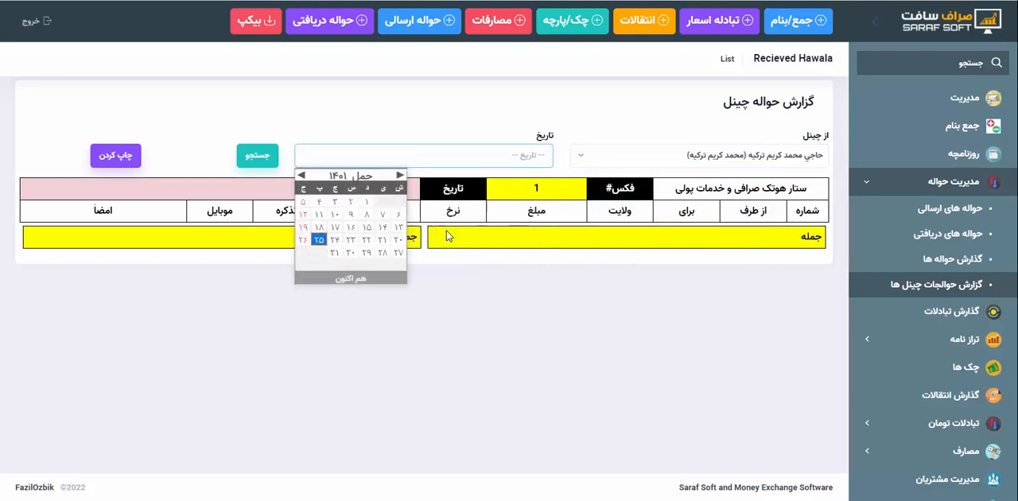
click(340, 277)
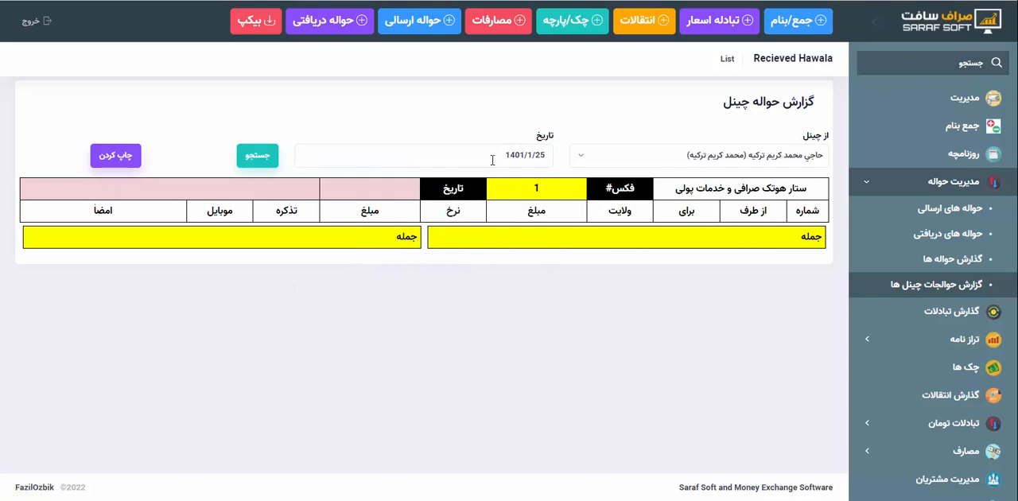
click(259, 156)
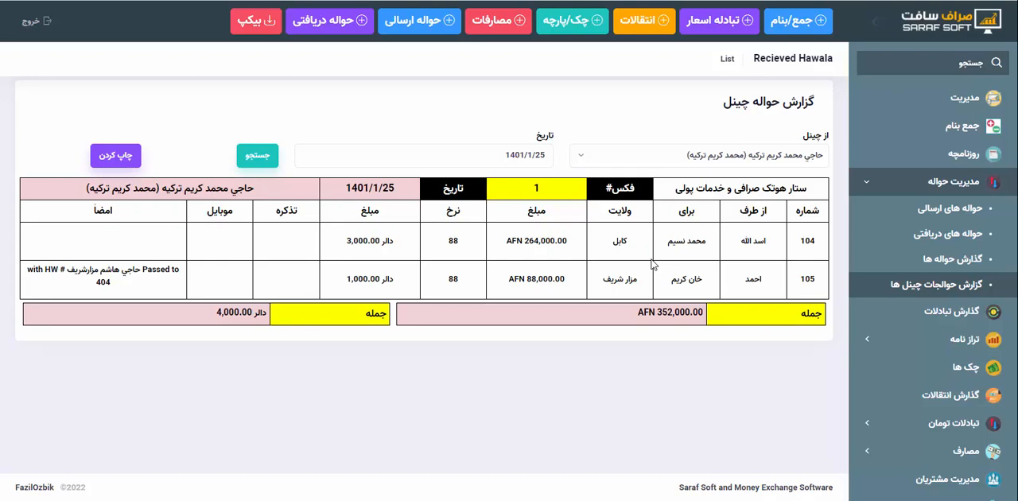
Run the ترکیه channel's hawala report for the date 1401/1/24
click(487, 152)
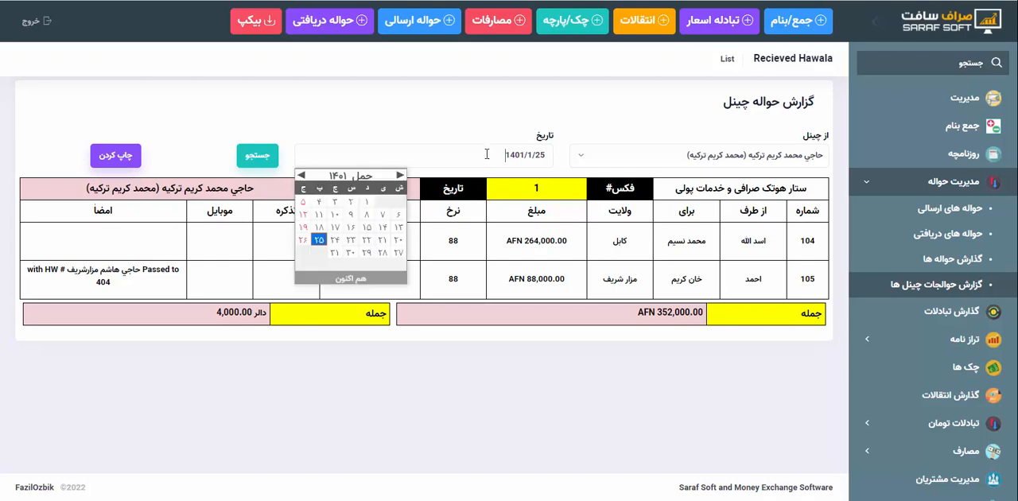
click(335, 240)
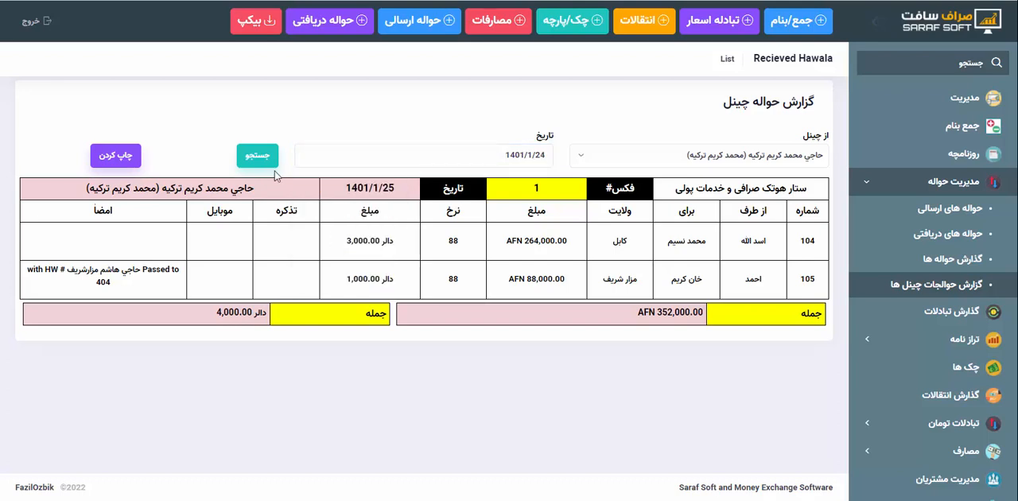
click(263, 161)
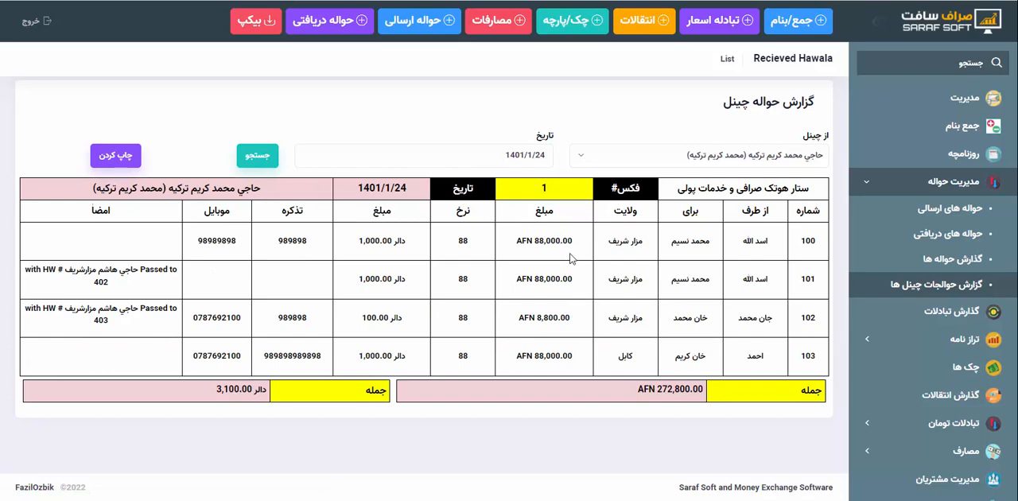
Examine the fax number, the transfer notes of the forwarded مزار شریف hawalas, and the mobile and ID details in the channel report
click(544, 189)
text(1)
drag(88, 287, 165, 270)
click(164, 270)
drag(802, 280, 825, 280)
drag(90, 283, 111, 285)
click(150, 266)
drag(94, 323, 120, 325)
click(110, 329)
drag(120, 323, 102, 310)
click(103, 310)
drag(67, 270, 126, 269)
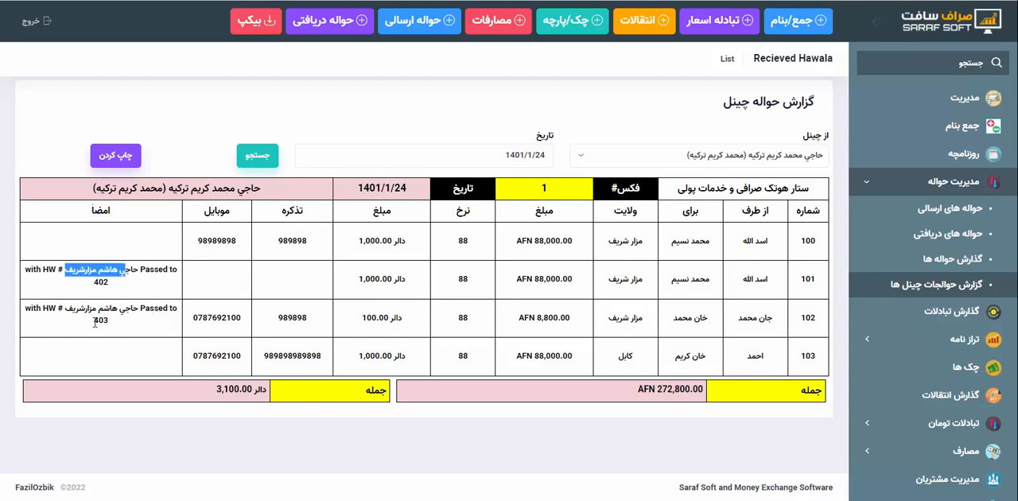
drag(95, 321, 145, 322)
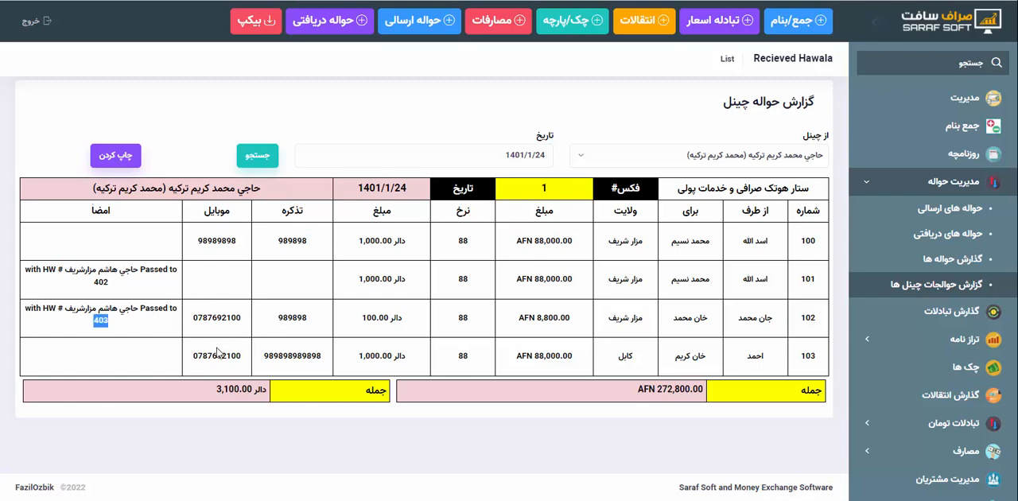
drag(224, 356, 275, 356)
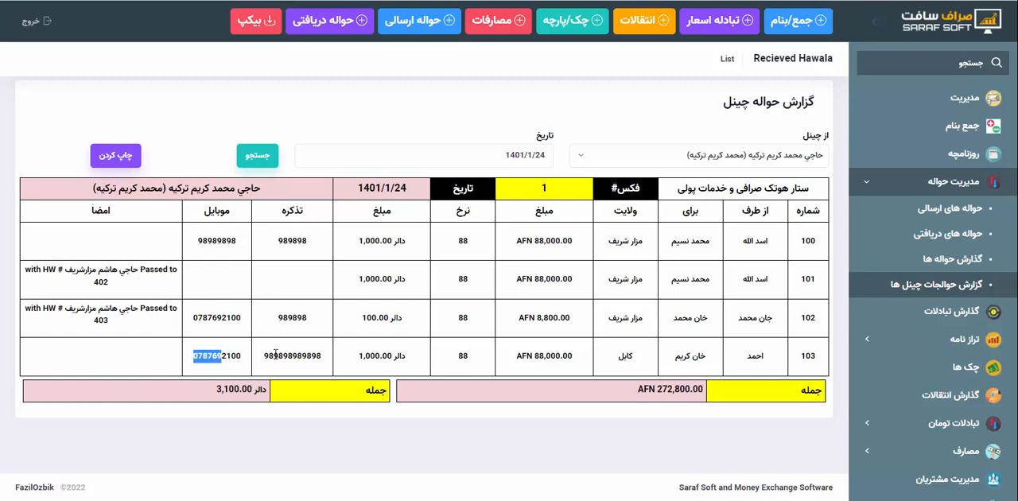
click(275, 355)
Preview the 1401/1/24 channel report for printing and close the preview without saving
click(116, 157)
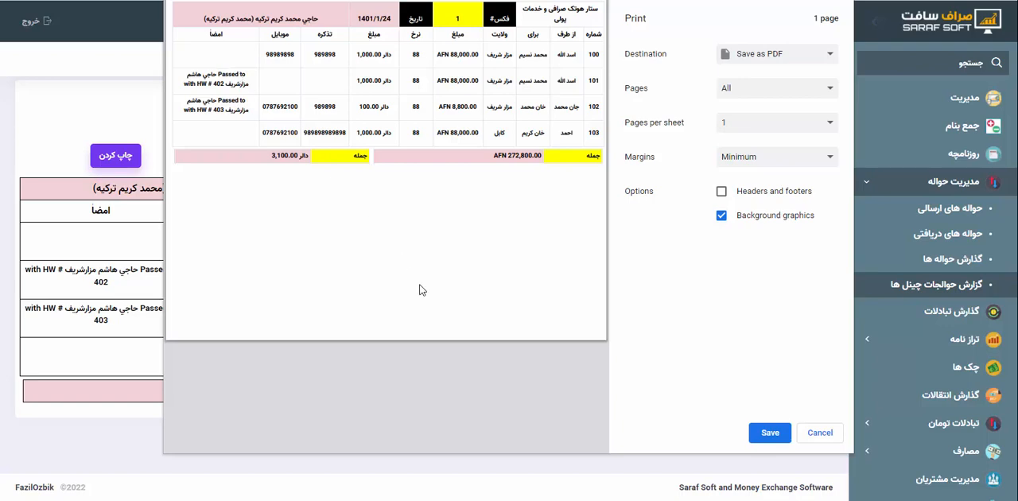
click(809, 433)
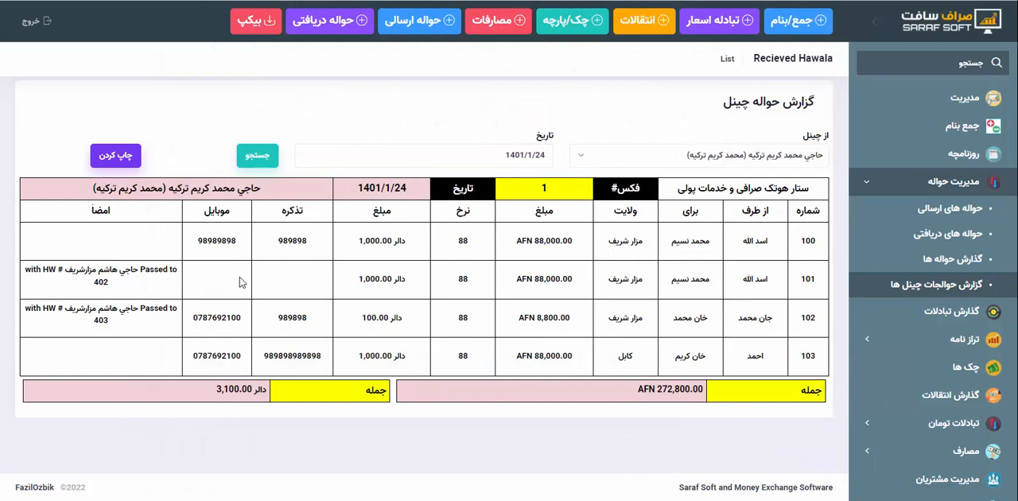
Rerun the channel report for 1401/1/25 and examine the کابل hawala's amounts and the مزار شریف hawala's number and transfer note
click(476, 157)
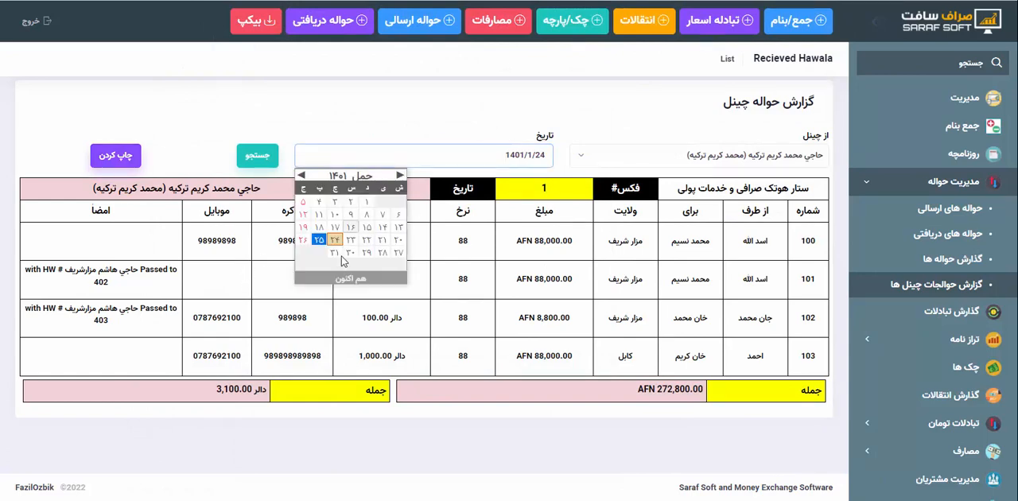
click(318, 239)
click(255, 159)
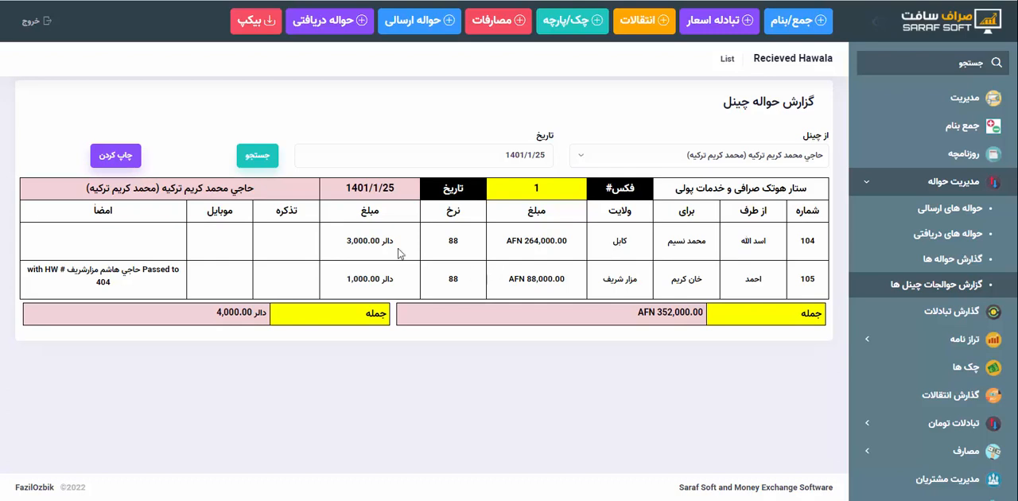
drag(347, 240, 561, 240)
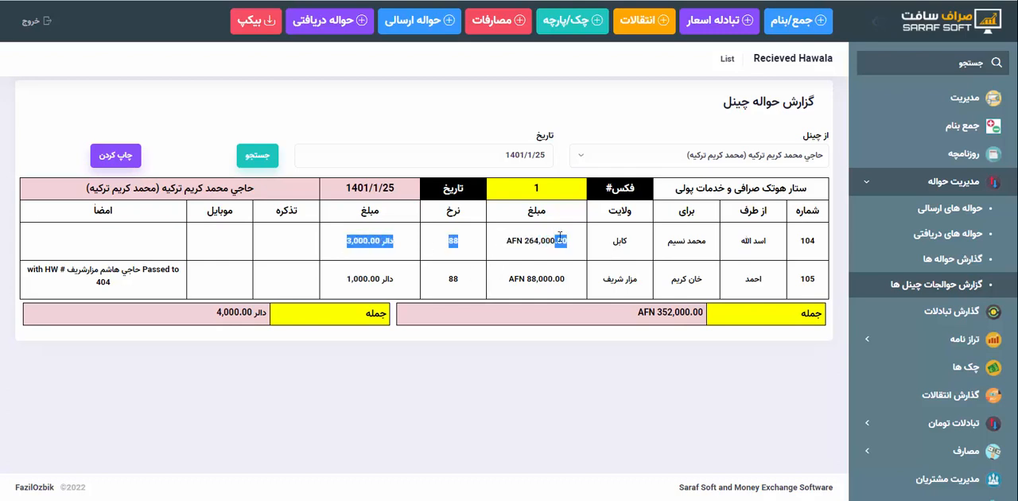
click(636, 243)
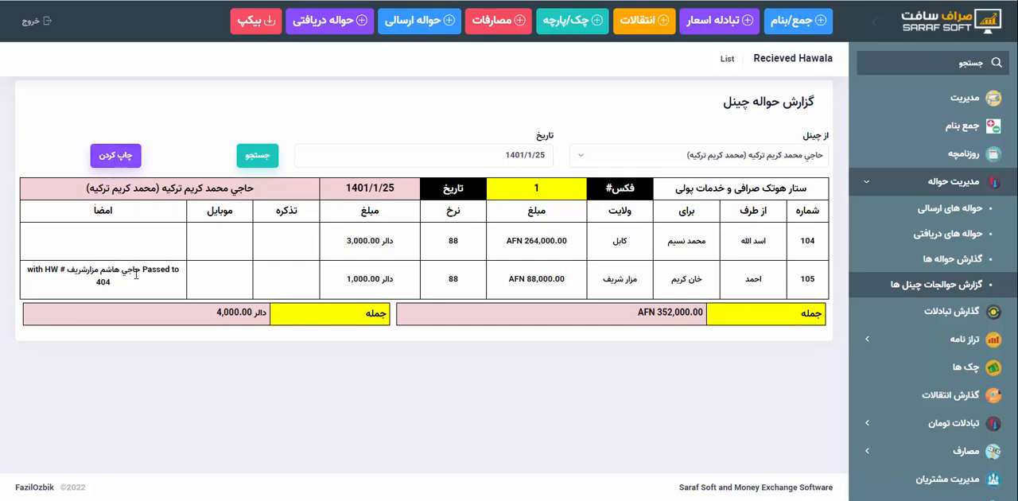
mouse_move(82, 288)
mouse_down()
mouse_move(111, 272)
mouse_move(162, 270)
mouse_up()
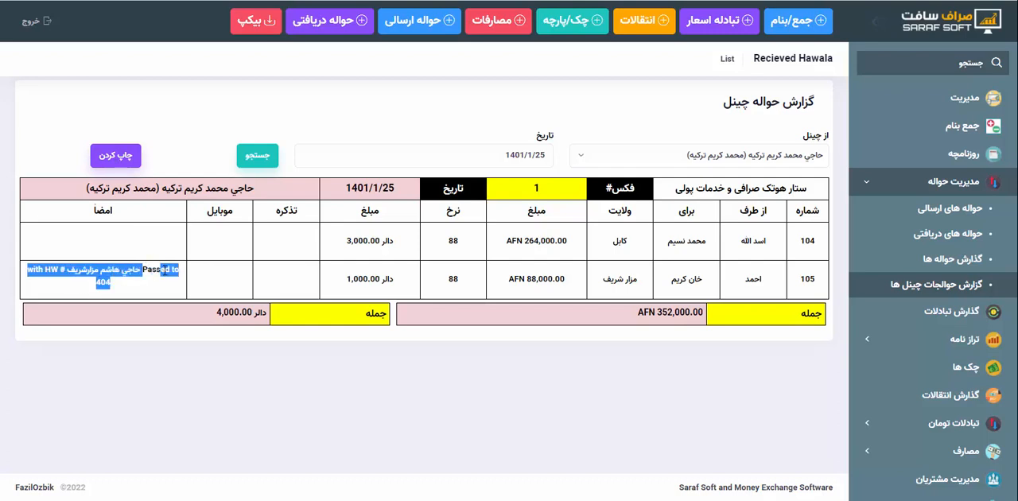
click(164, 274)
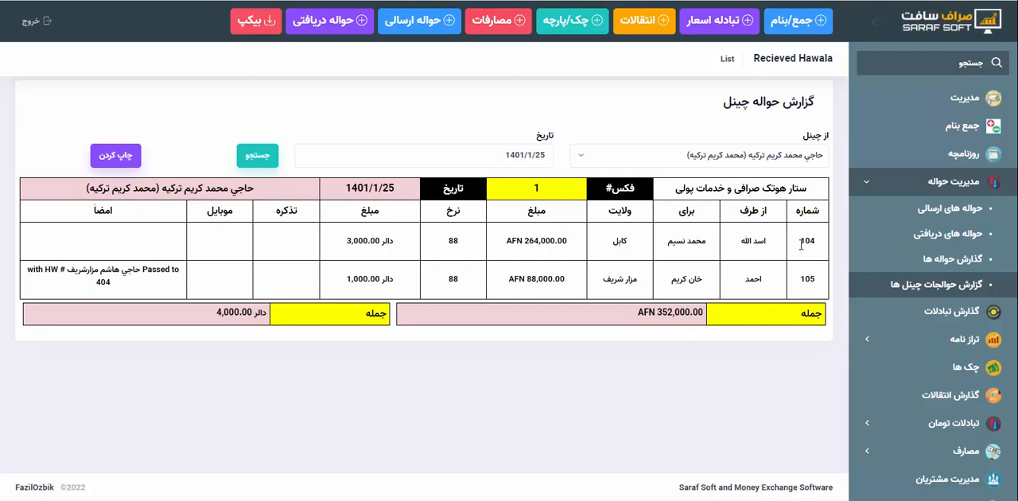
double_click(805, 278)
drag(96, 283, 121, 286)
click(120, 287)
Process the pending کابل hawala from the received list, filling in the recipient's NIC and mobile number, and submit it
click(954, 286)
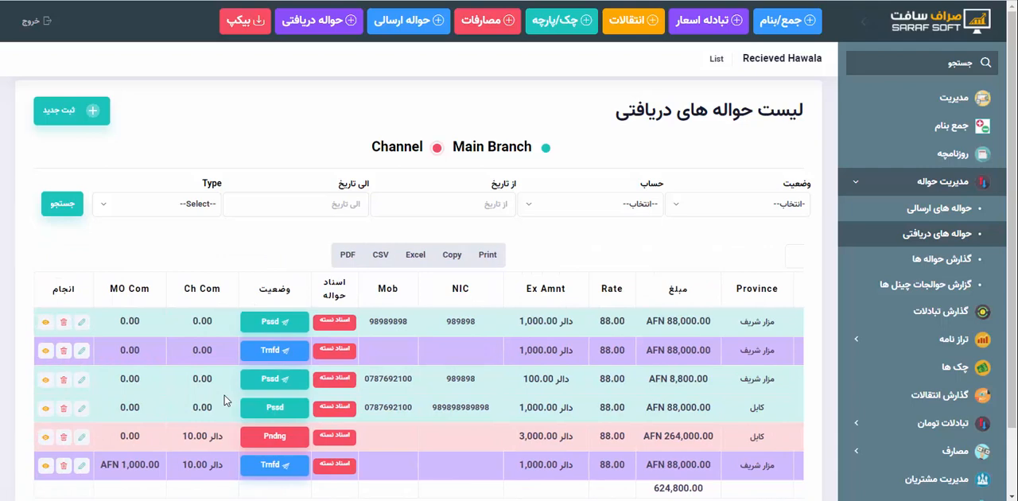
click(284, 448)
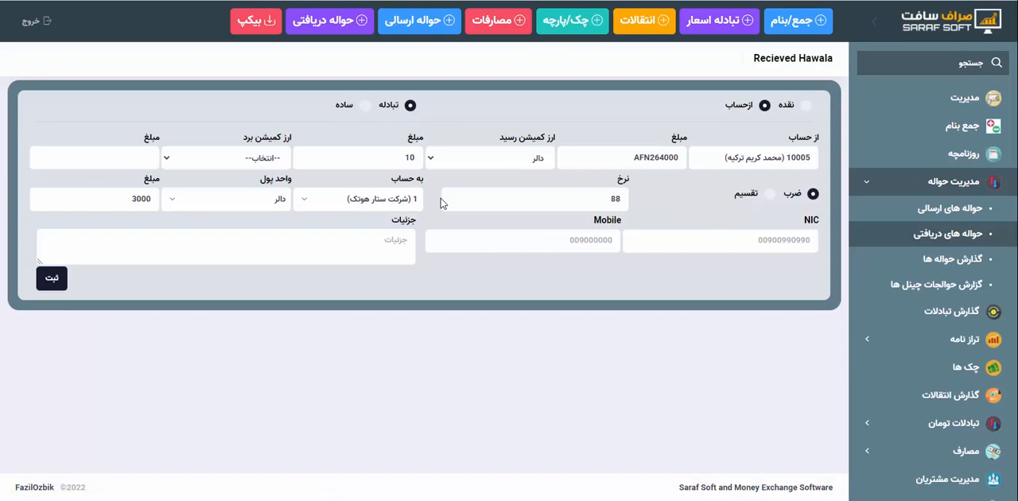
click(647, 248)
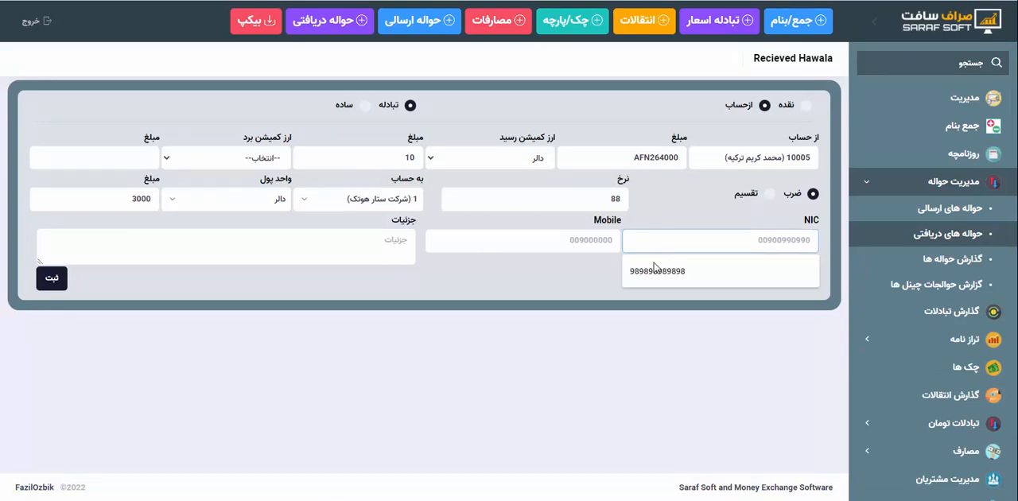
click(656, 270)
click(571, 240)
click(561, 271)
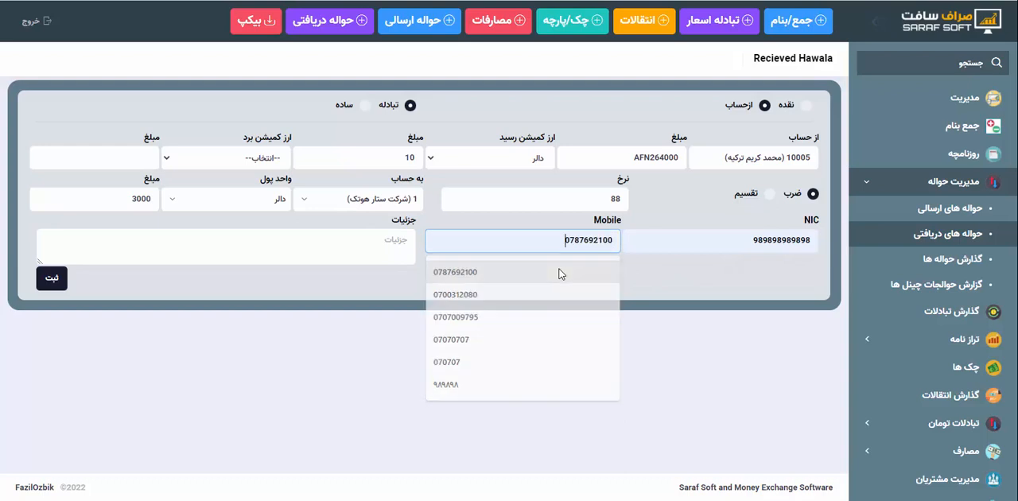
click(48, 277)
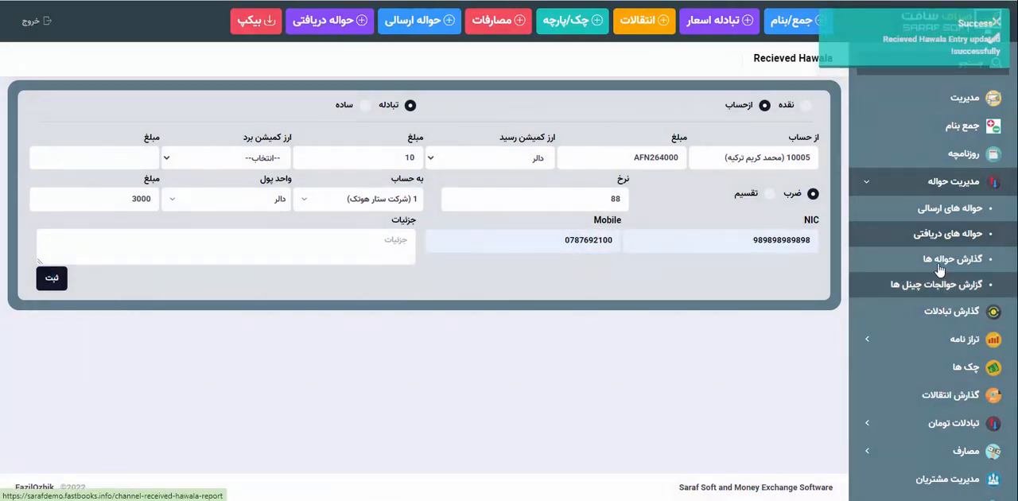
View the hawala report, and search the received hawala list by number for the مزار شریف hawala dated 1401/1/25
click(938, 259)
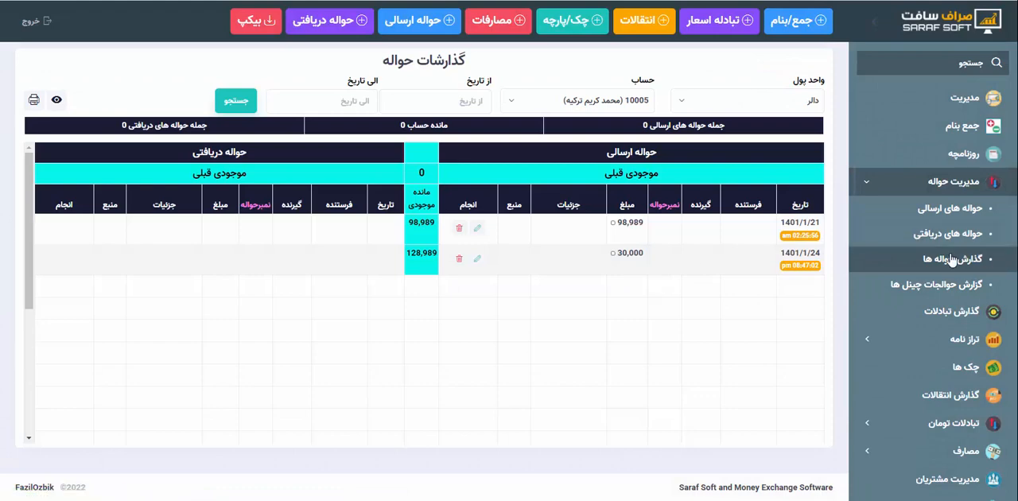
click(950, 287)
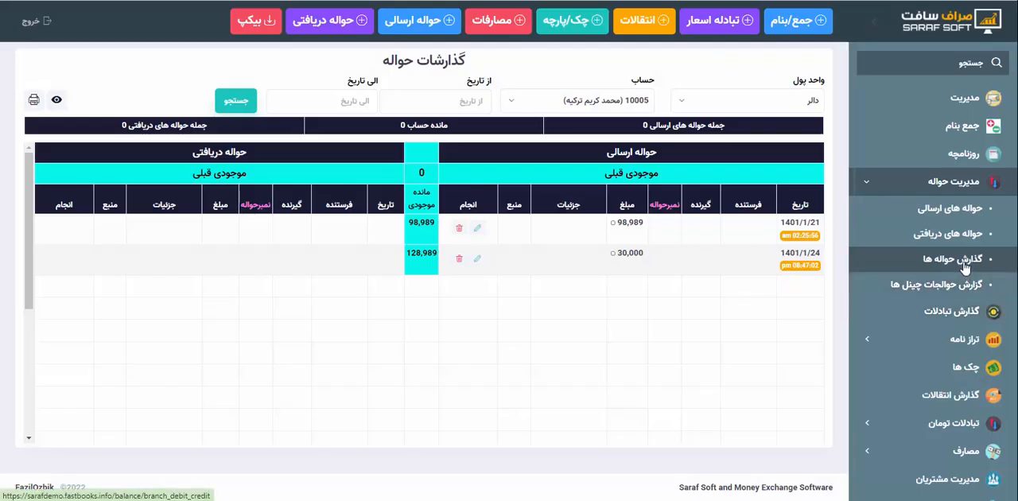
click(962, 262)
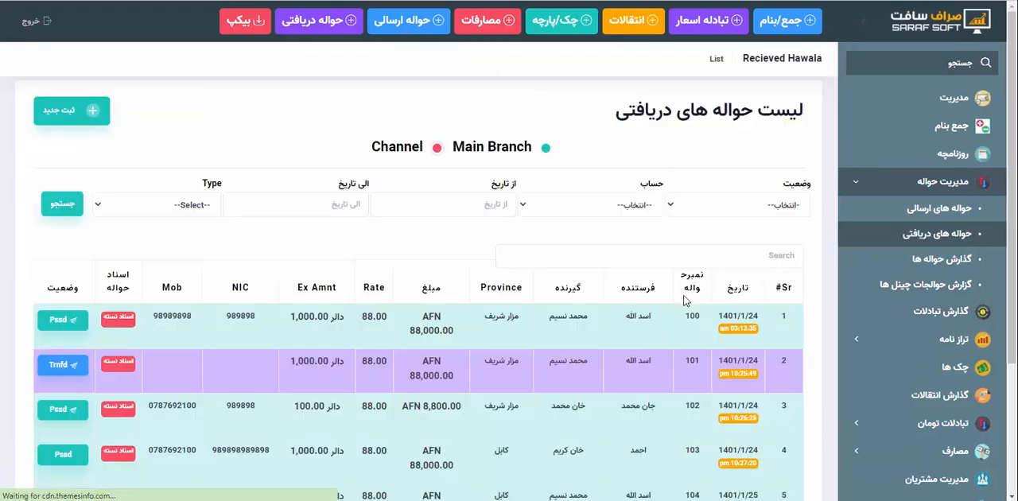
click(652, 256)
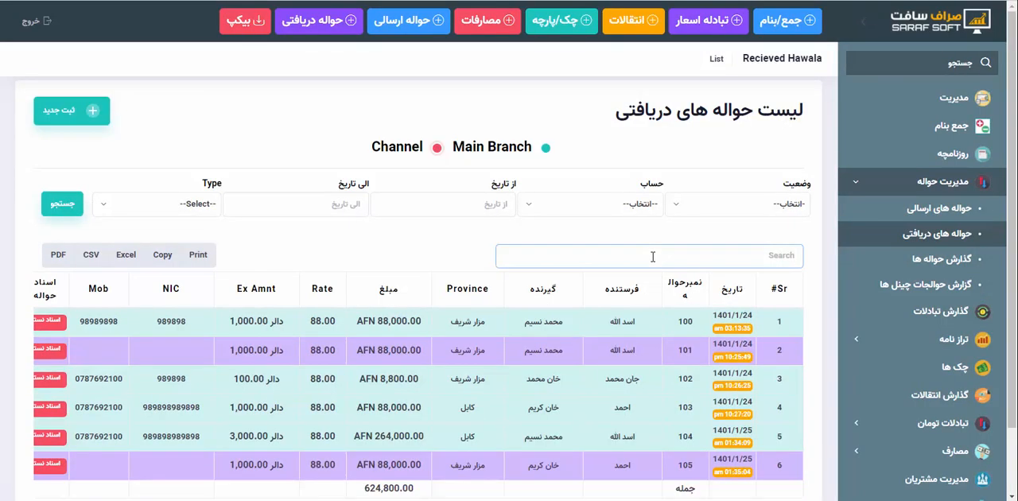
scroll(652, 256, down, 1)
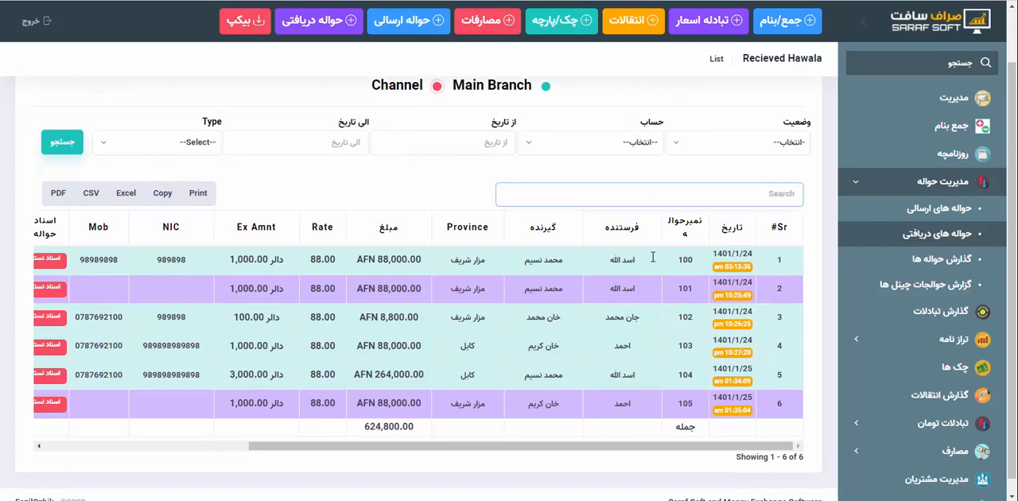
text(105)
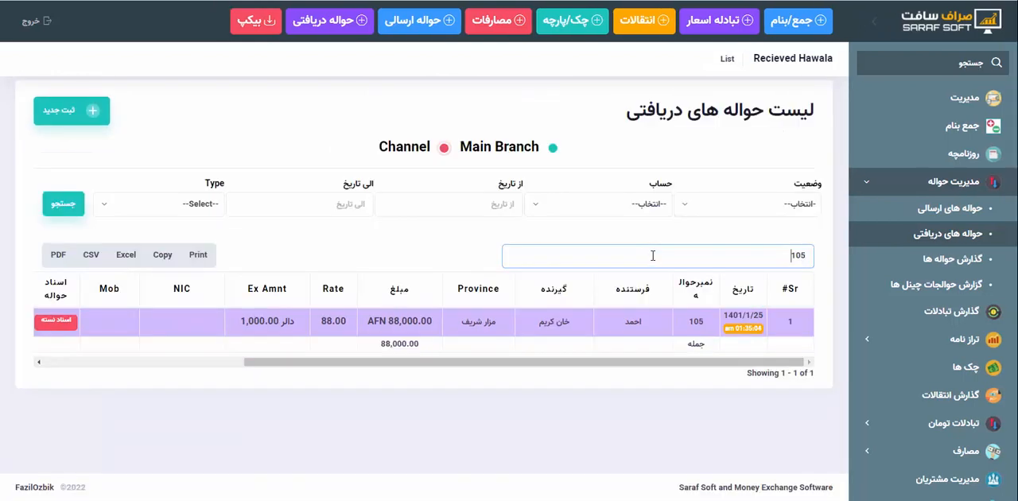
Examine the number, sender, receiver and province of the مزار شریف hawala found in the received list
drag(711, 324, 693, 321)
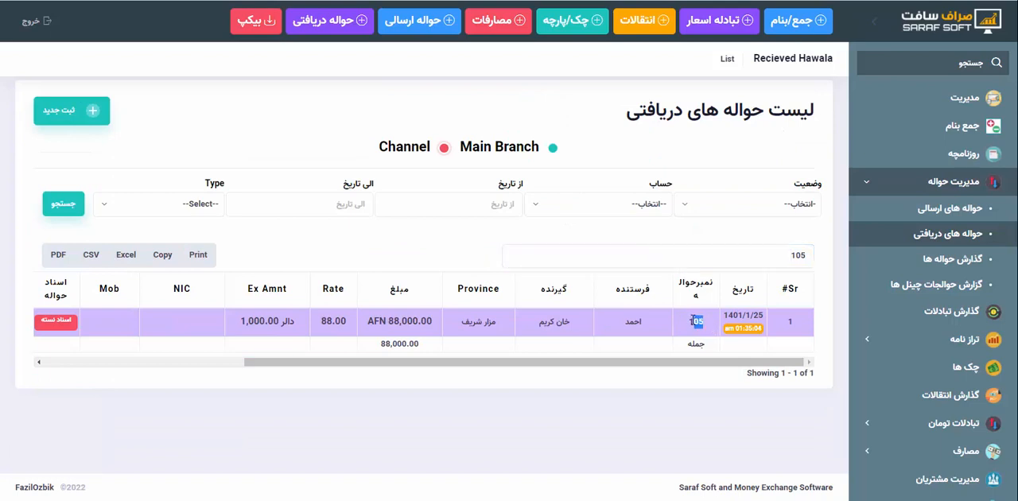
drag(455, 359, 252, 342)
scroll(615, 322, right, 5)
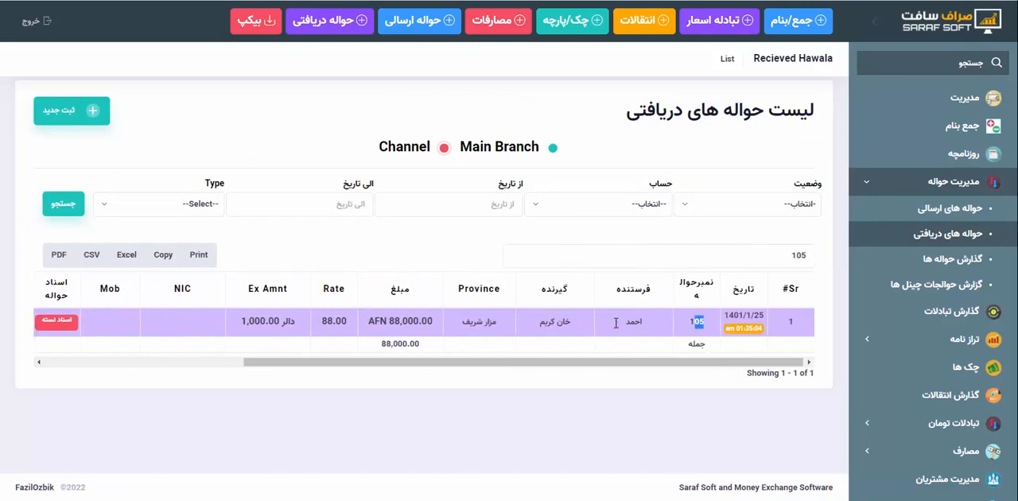
scroll(615, 322, right, 2)
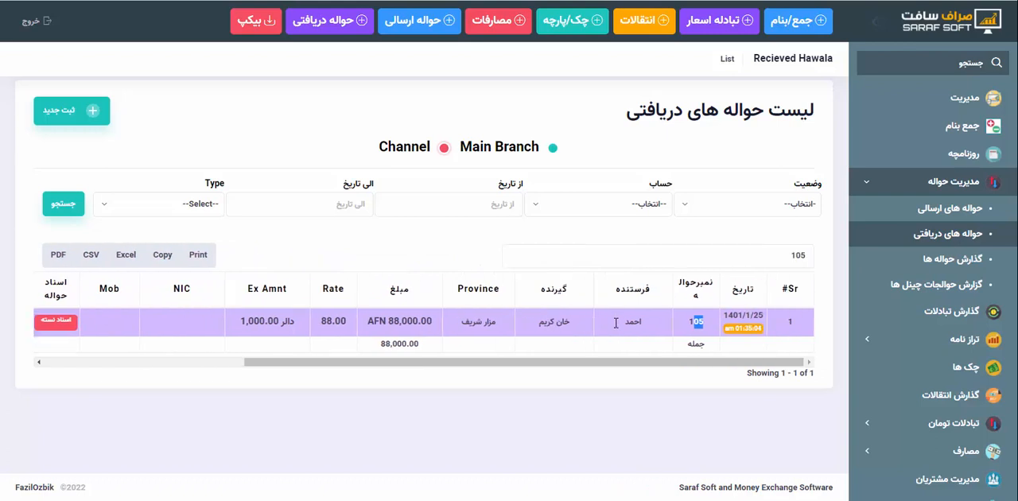
click(747, 254)
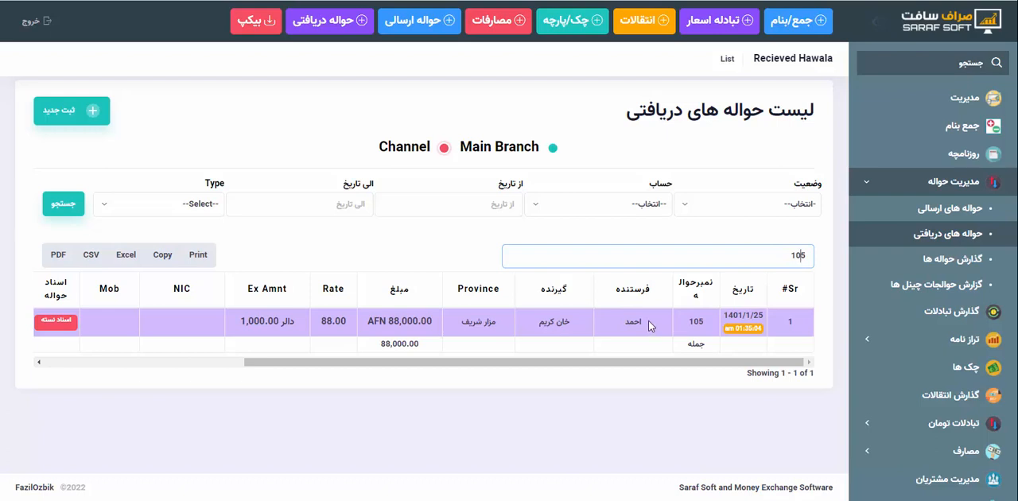
drag(648, 321, 611, 335)
click(581, 323)
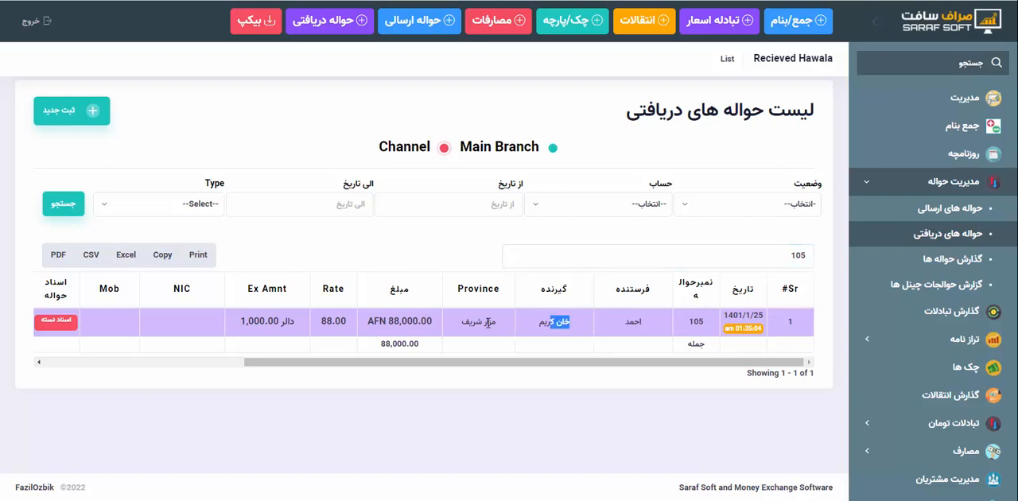
click(479, 322)
Switch to the channel portal and check the status and commission columns of the hawalas in the Sent Hawala listing
click(549, 454)
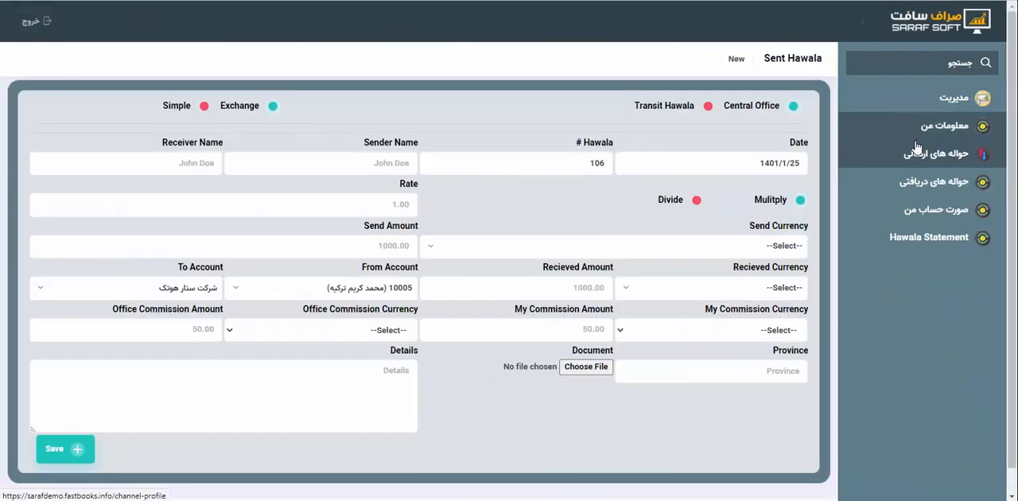
click(916, 159)
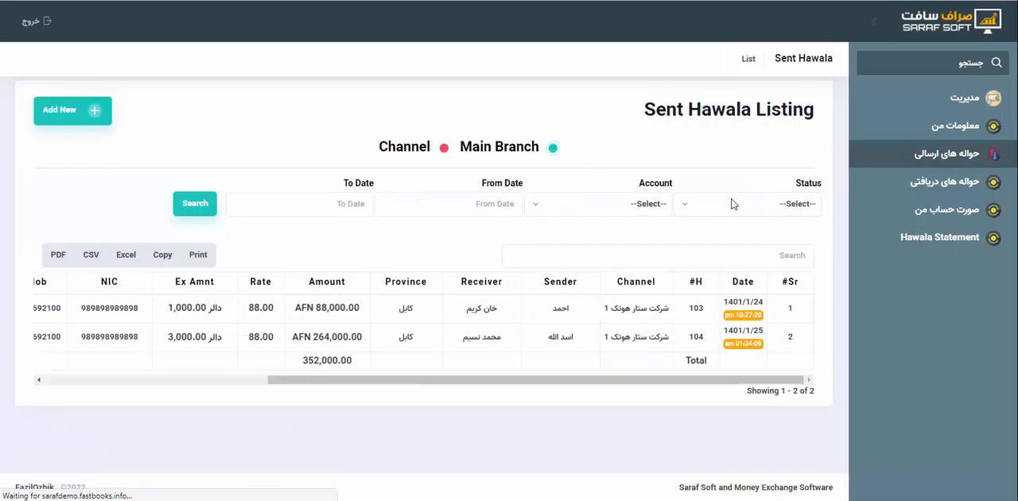
scroll(413, 342, left, 5)
scroll(414, 342, left, 1)
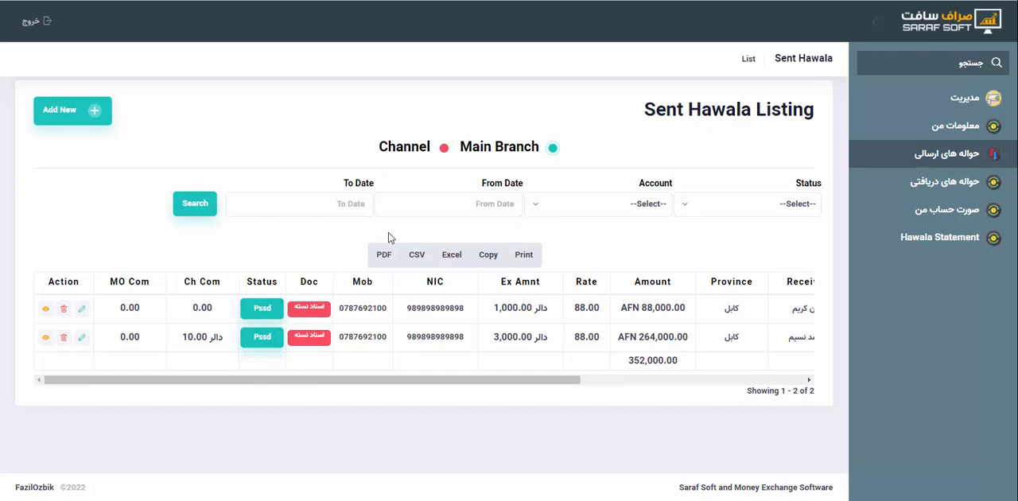
Show the channel hawalas in the Sent Hawala listing and check their NIC, mobile and status columns
click(443, 147)
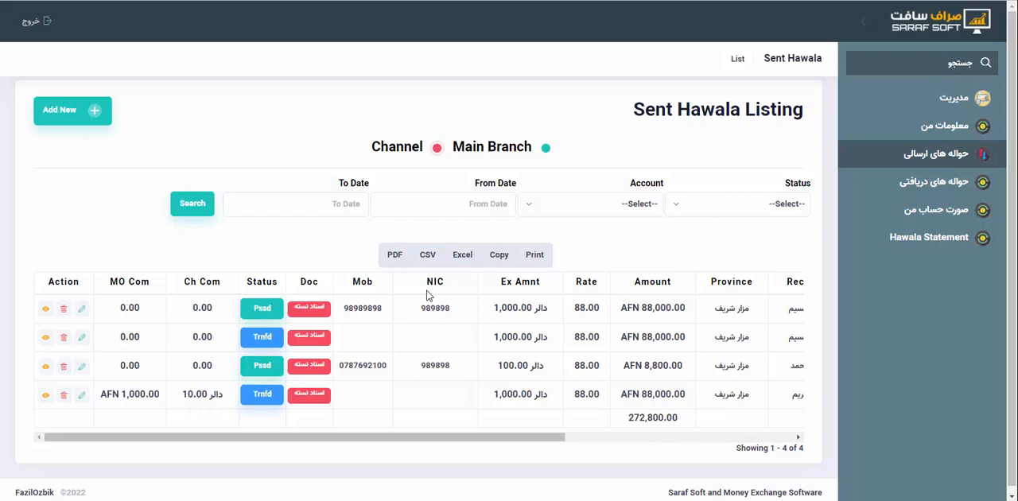
drag(422, 310, 459, 311)
click(415, 316)
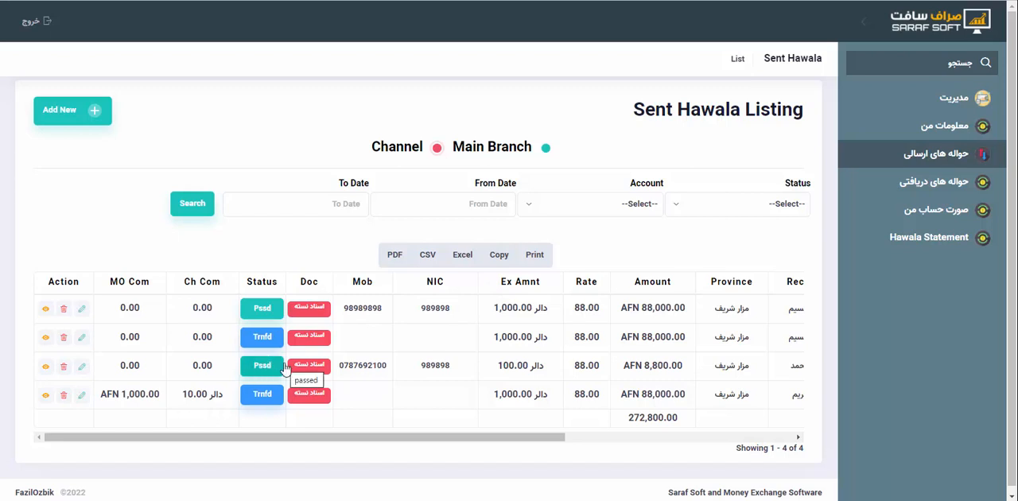
Filter the sent channel hawalas by Pending status, and search again with the status set to Passed
click(701, 209)
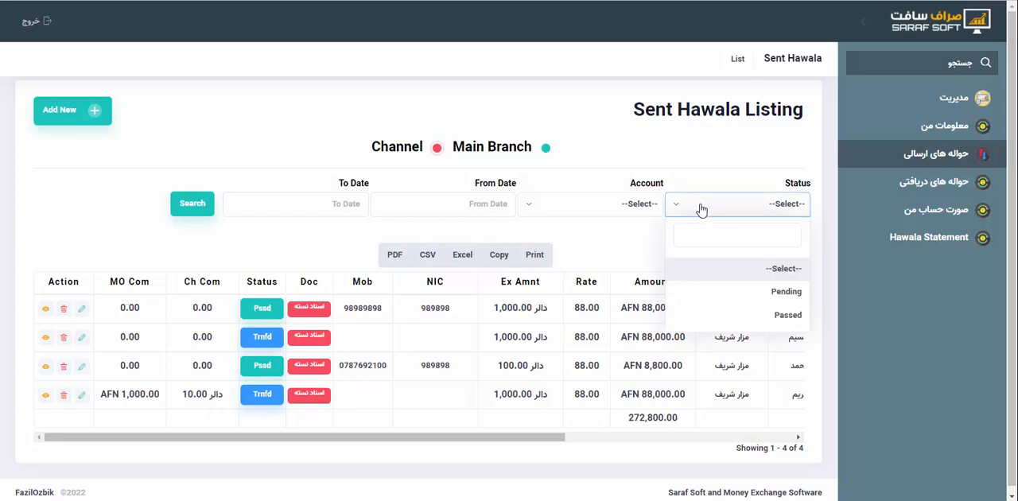
click(748, 292)
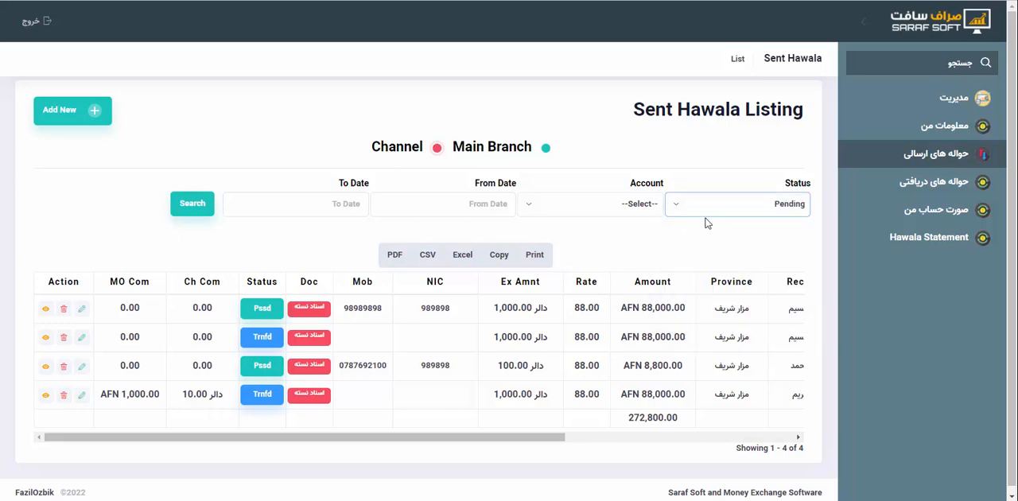
click(191, 205)
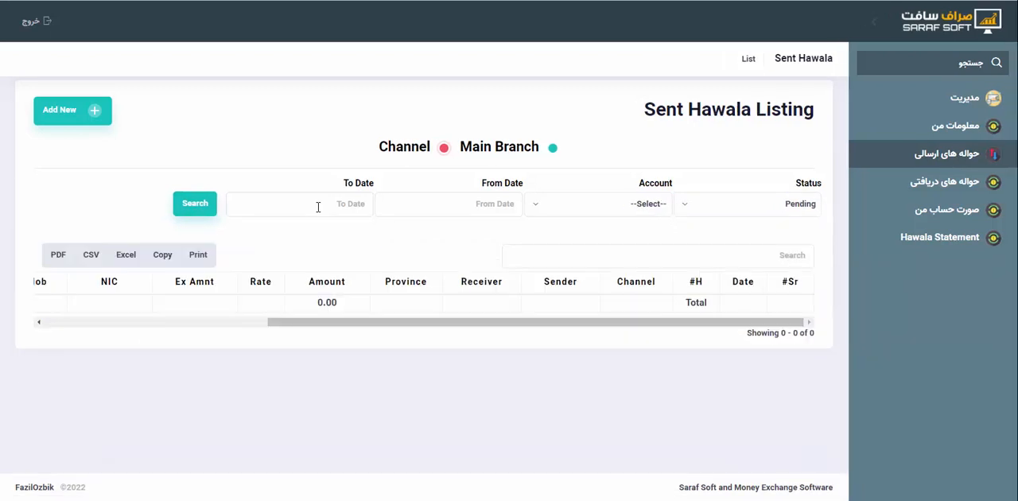
click(778, 206)
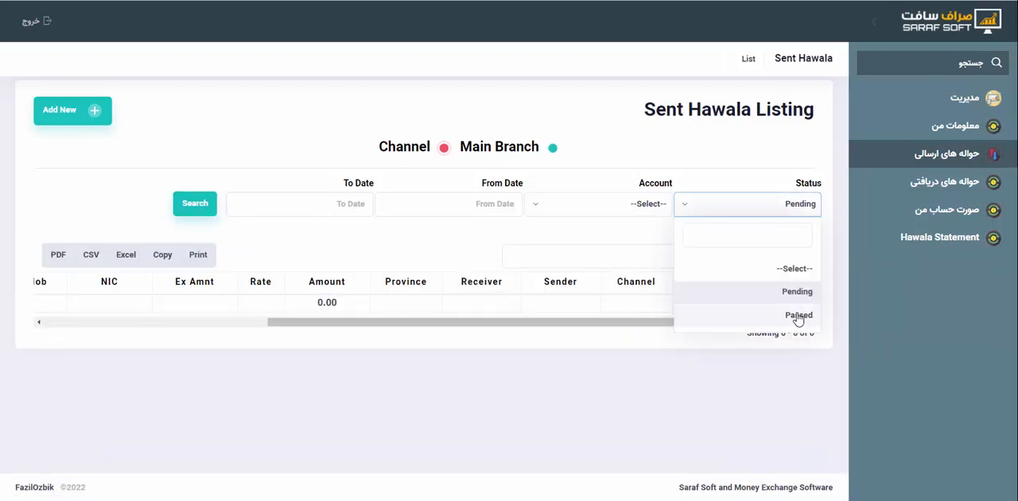
click(798, 317)
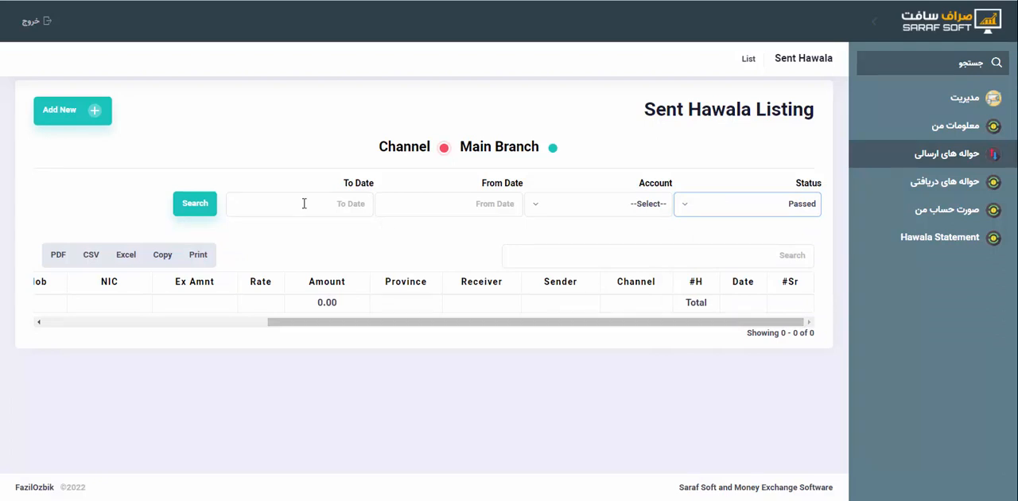
click(197, 212)
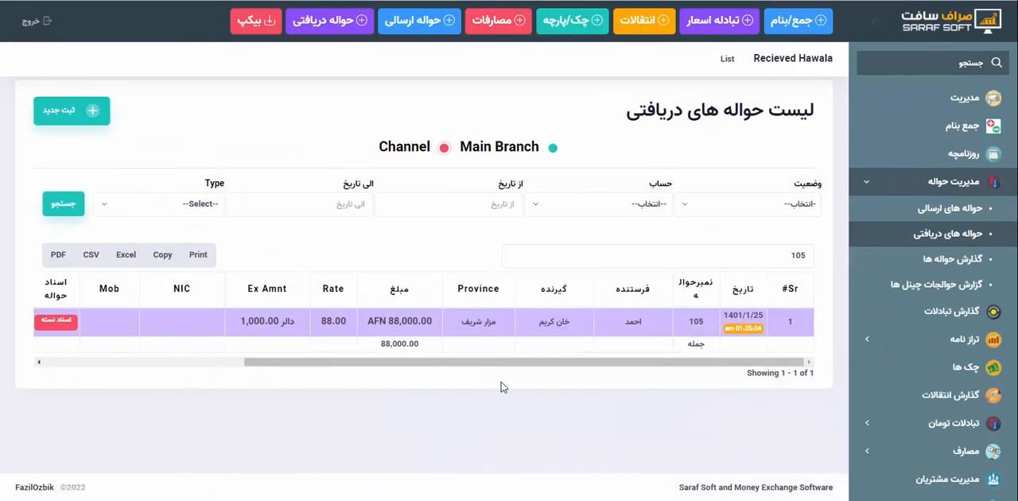
Check the transferred مزار شریف hawala's status and commissions in the main office's received list, clear the search filter, and reopen the list
scroll(212, 317, left, 5)
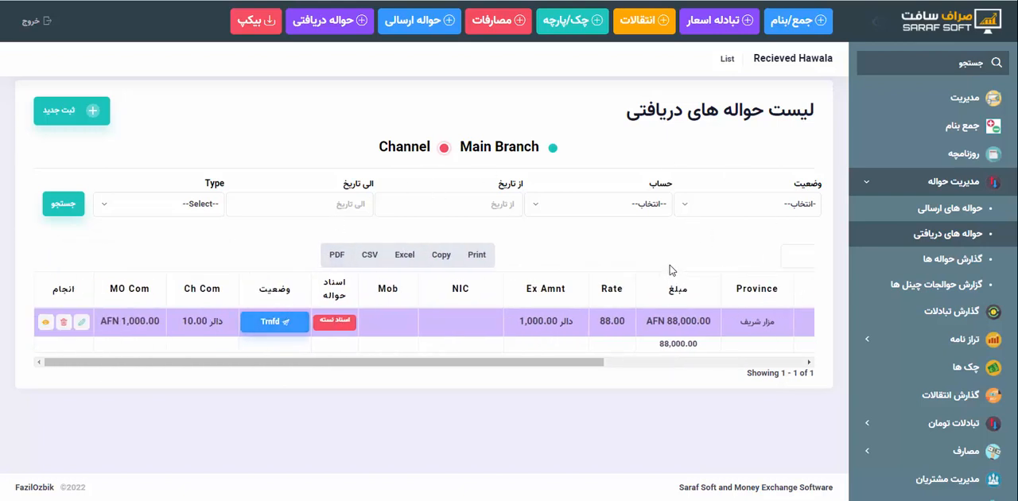
scroll(540, 345, right, 4)
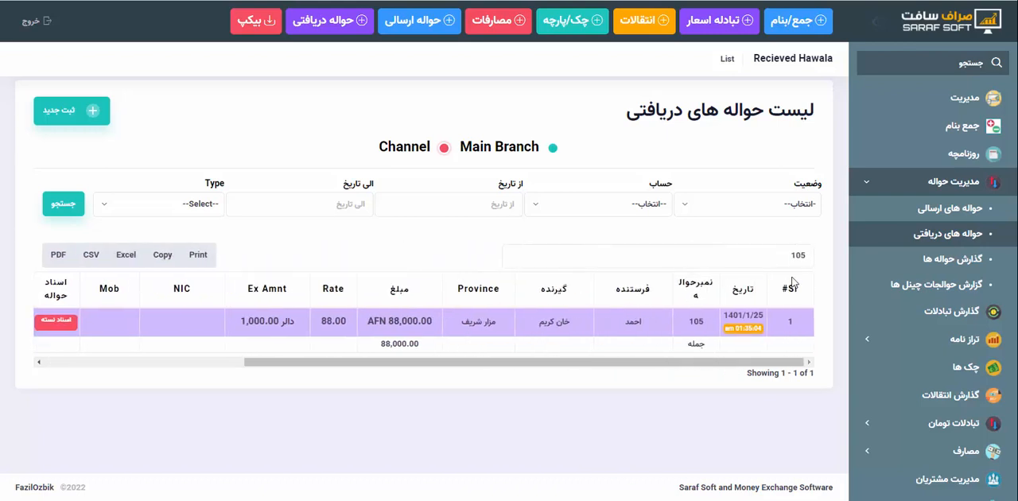
drag(778, 252, 873, 248)
key(BackSpace)
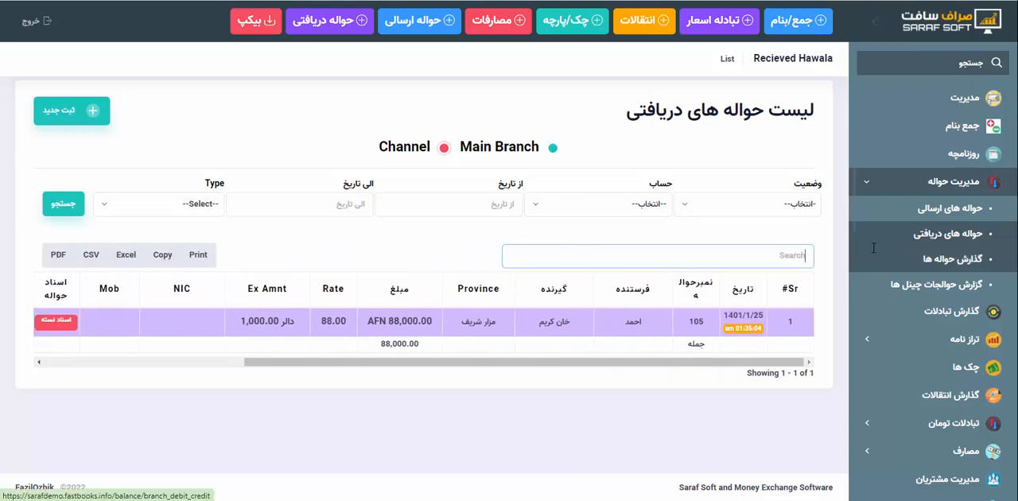
click(875, 236)
scroll(436, 328, left, 4)
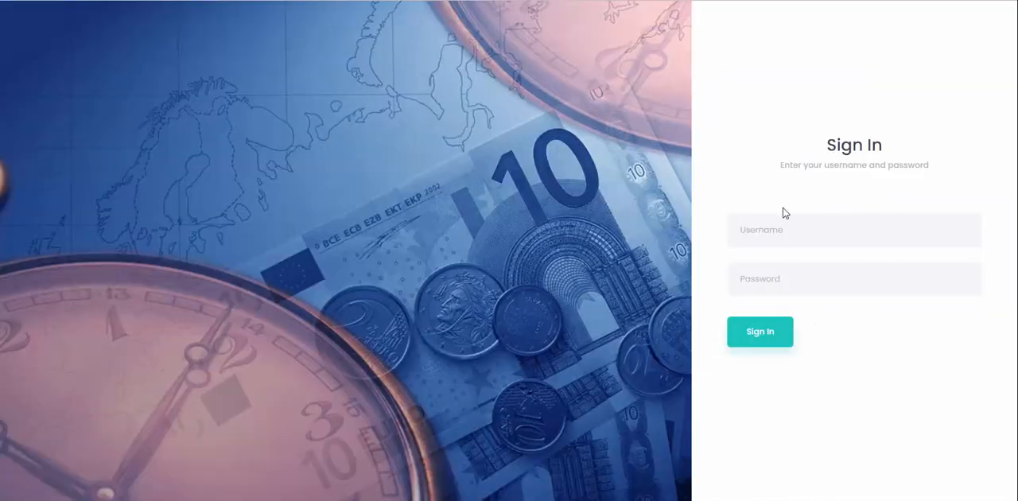
Sign in to the receiving channel's portal with its username and password
click(777, 226)
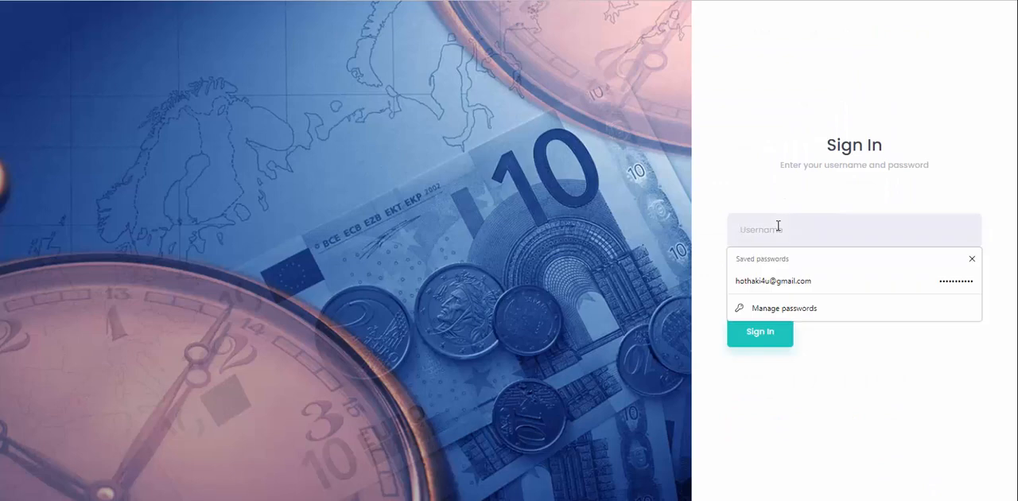
text(adm)
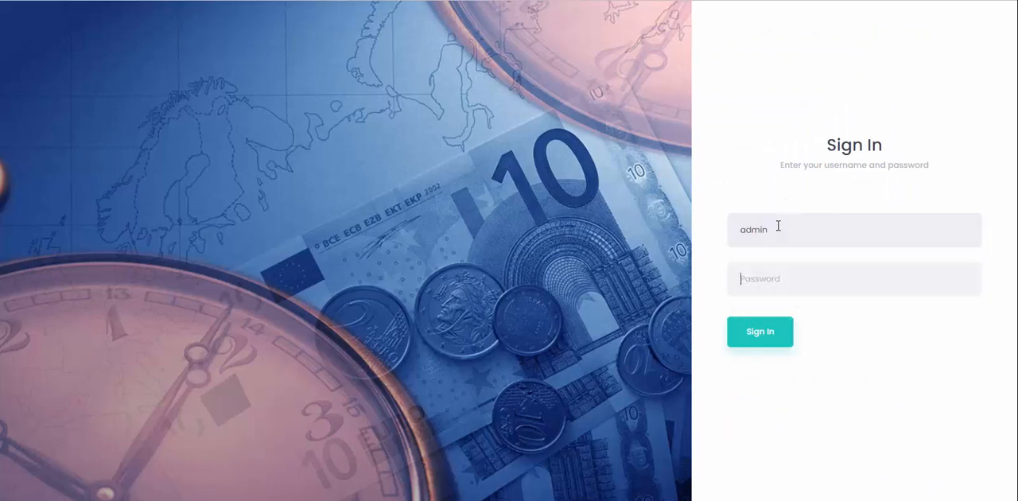
text(in)
key(ctrl+a)
text(hasham)
key(Tab)
text(a)
key(Return)
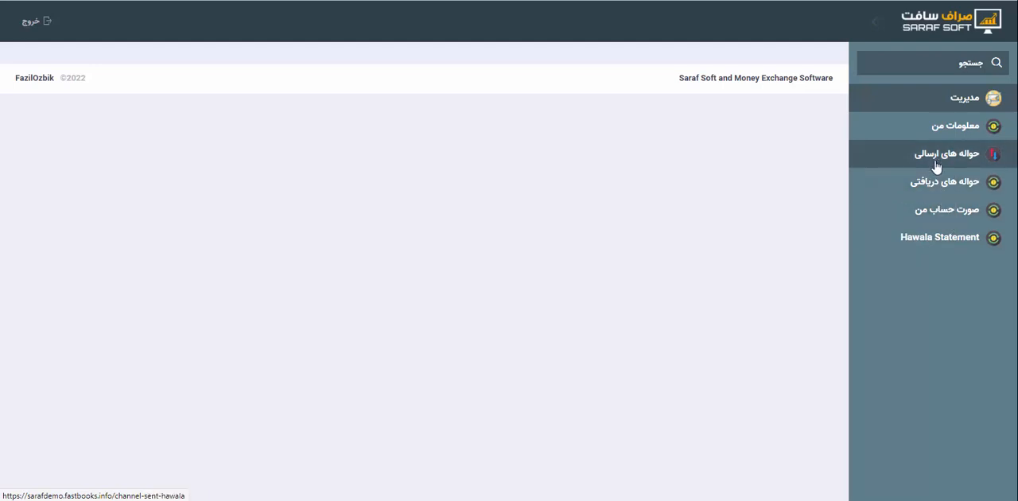
Open the received hawalas and compare the Main Branch and Channel listings
click(918, 183)
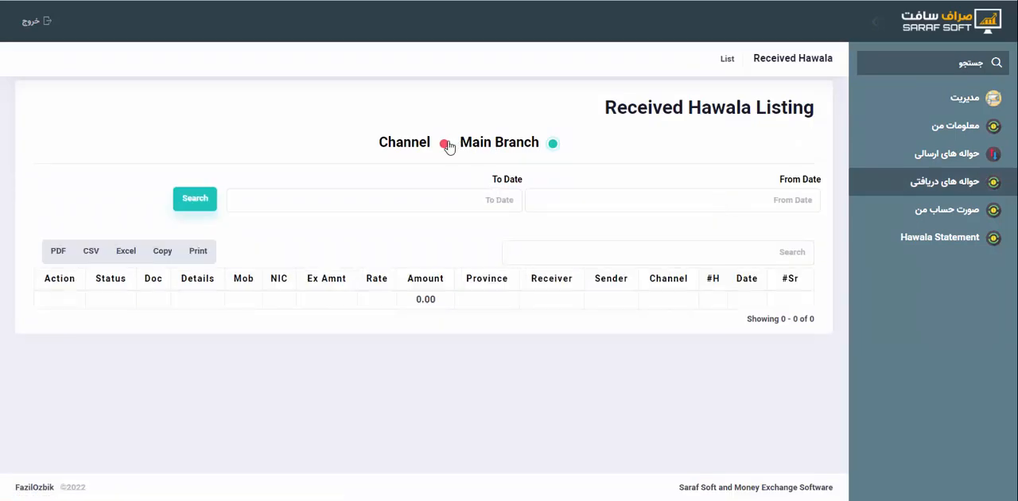
click(445, 144)
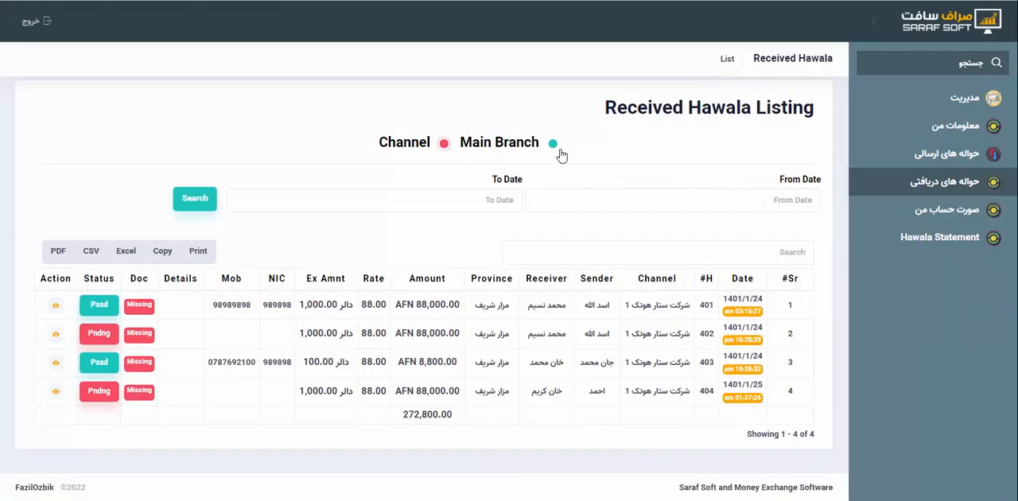
click(553, 145)
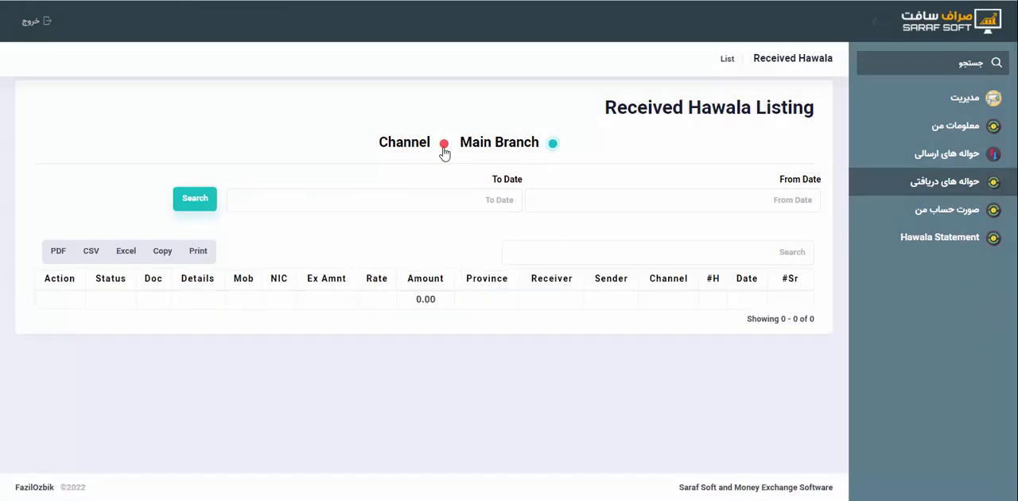
click(443, 148)
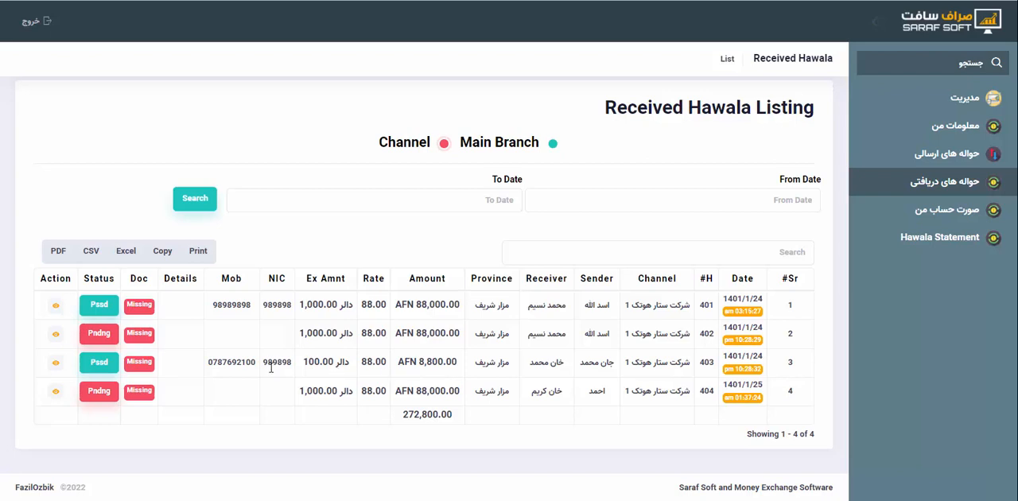
click(705, 252)
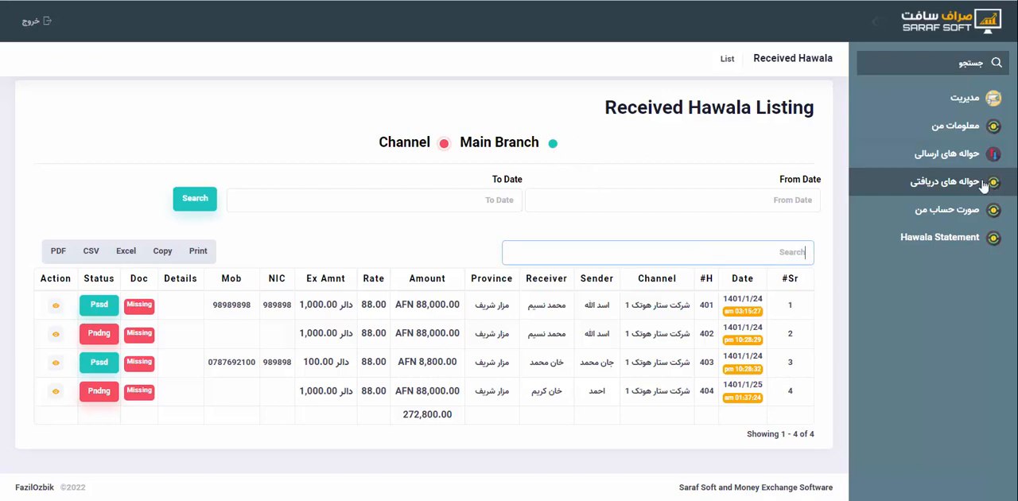
Reopen the received hawalas, show the Channel listing, and search by number for the مزار شریف hawala dated 1401/1/25
click(955, 101)
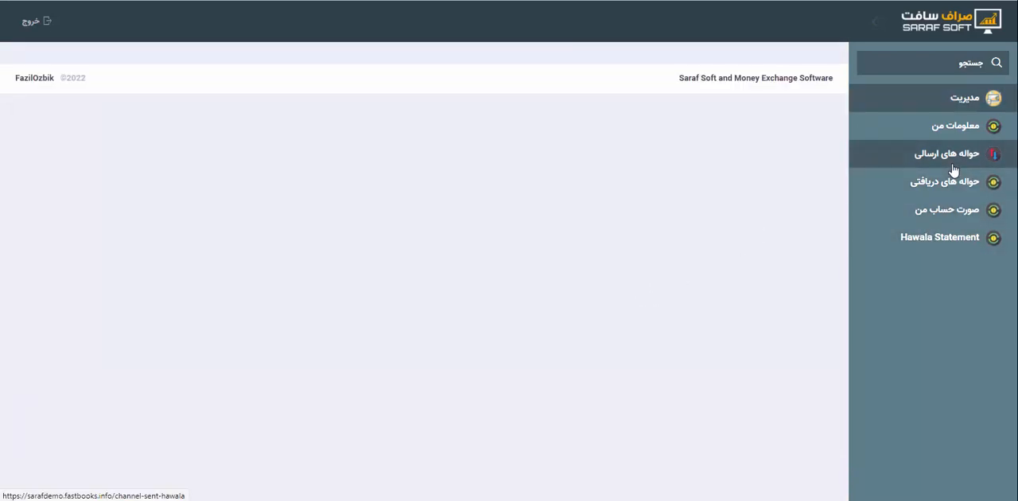
click(953, 188)
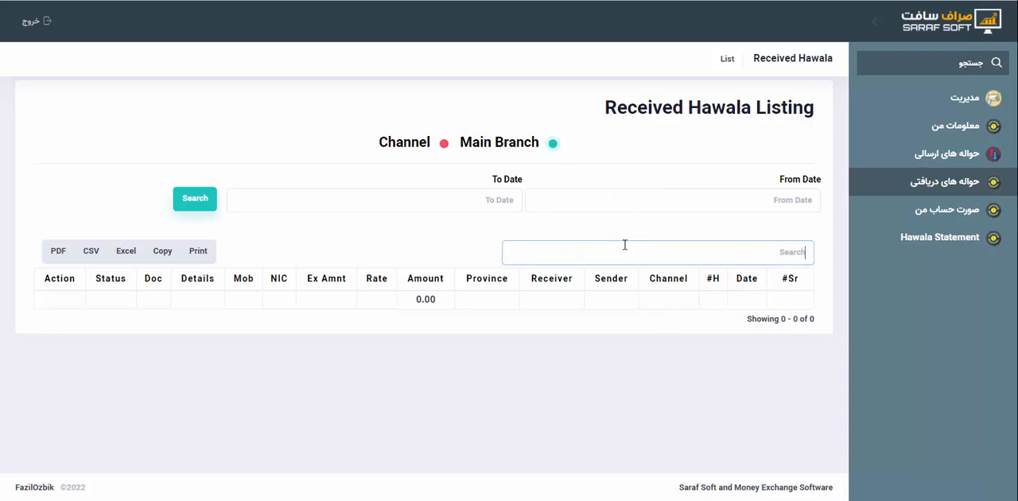
click(445, 145)
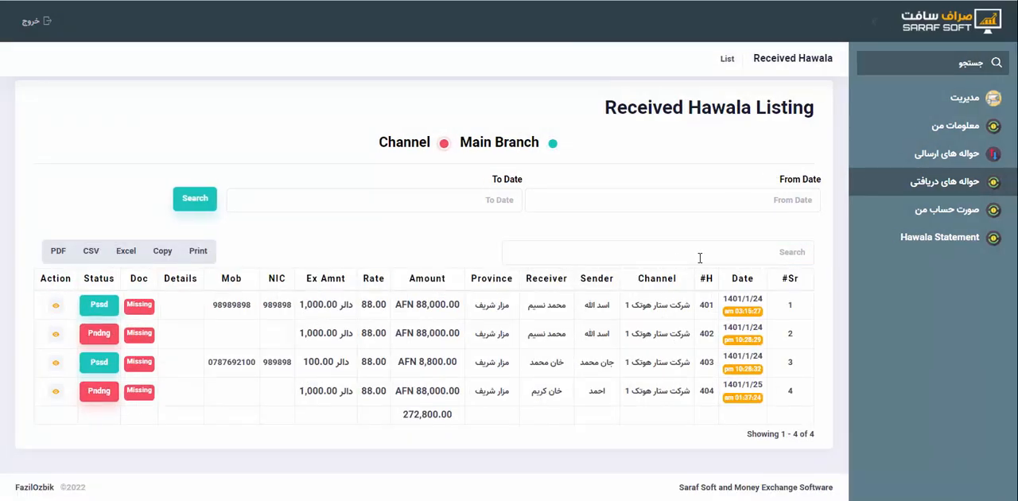
click(700, 258)
text(405)
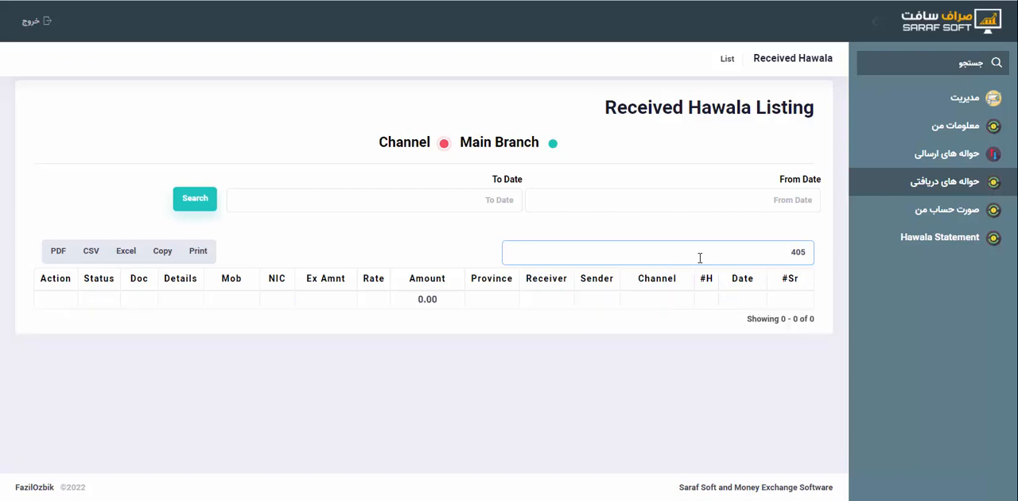
key(BackSpace)
key(BackSpace)
key(BackSpace)
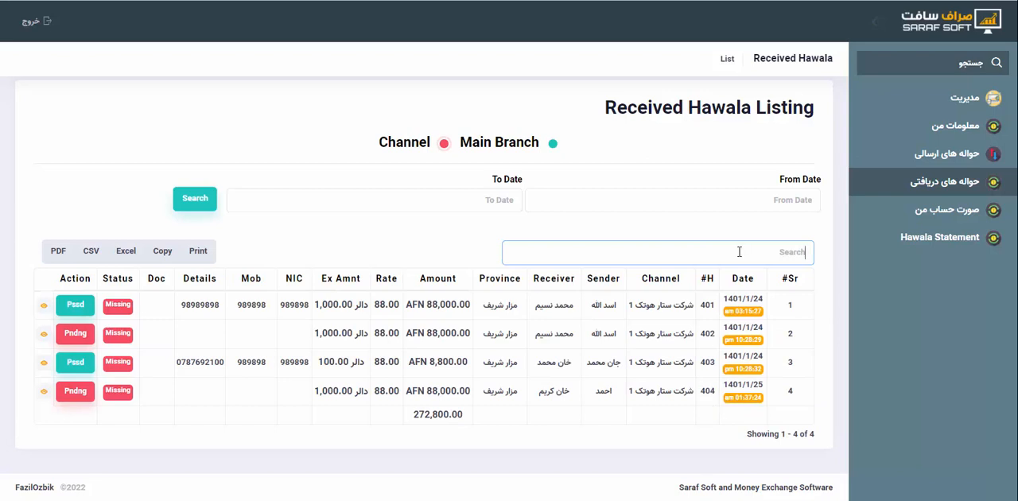
text(404)
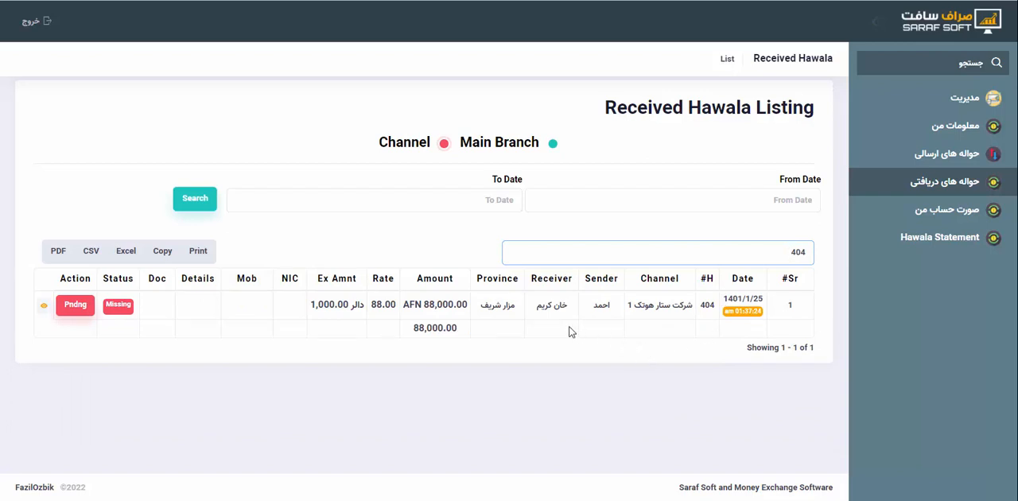
Check the receiver, sender and amount of the pending مزار شریف hawala
drag(542, 310, 571, 314)
click(595, 307)
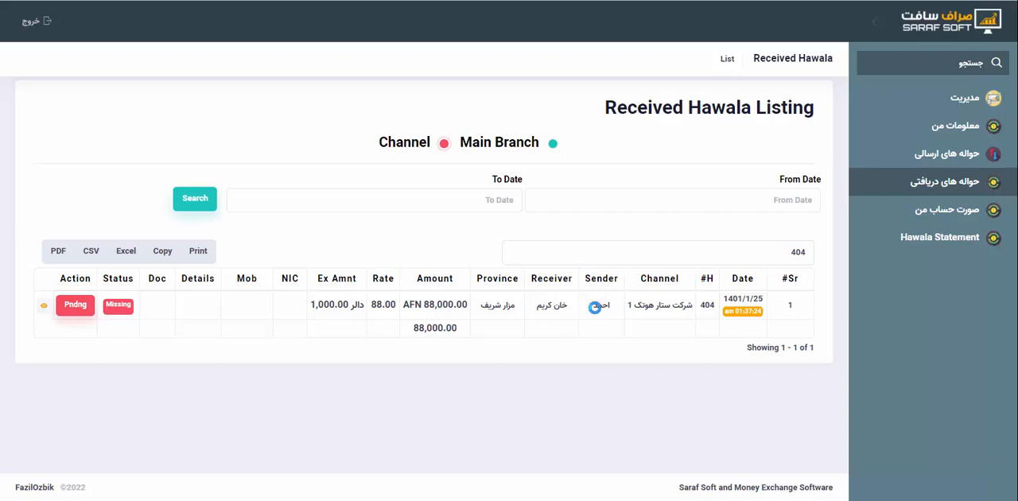
drag(431, 305, 458, 308)
click(458, 309)
Pass the pending hawala with the recipient's NIC, mobile number and the details "lsdkfjlks flsdja fslk", save it, and open its voucher
click(75, 310)
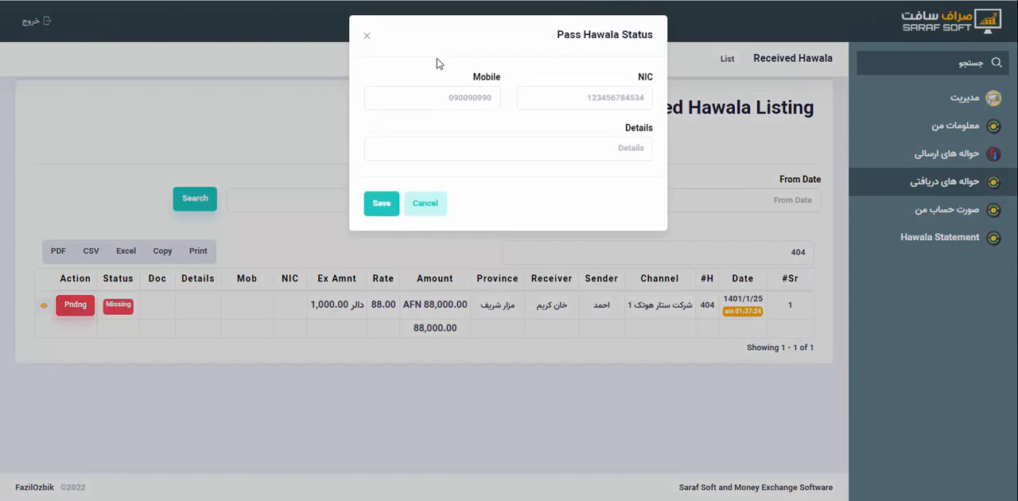
click(583, 98)
click(549, 143)
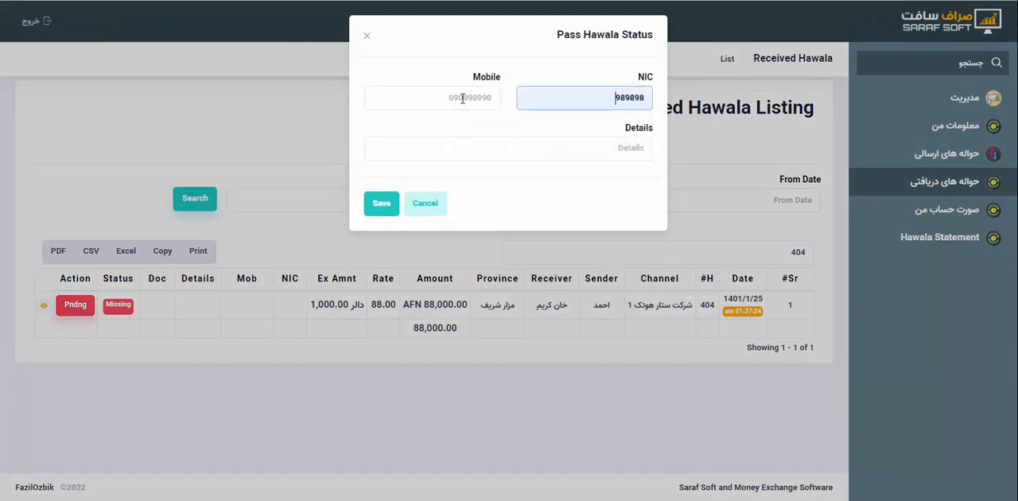
click(458, 97)
click(430, 144)
click(550, 151)
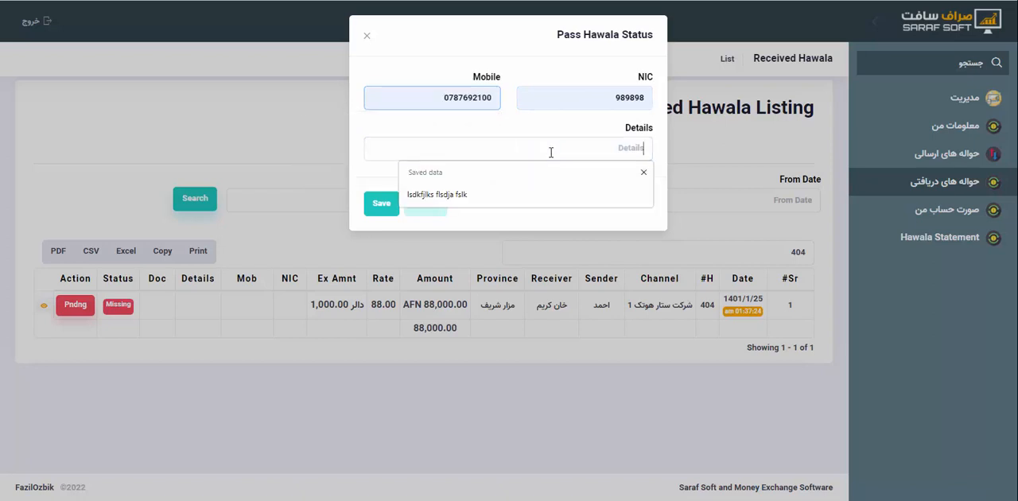
click(500, 191)
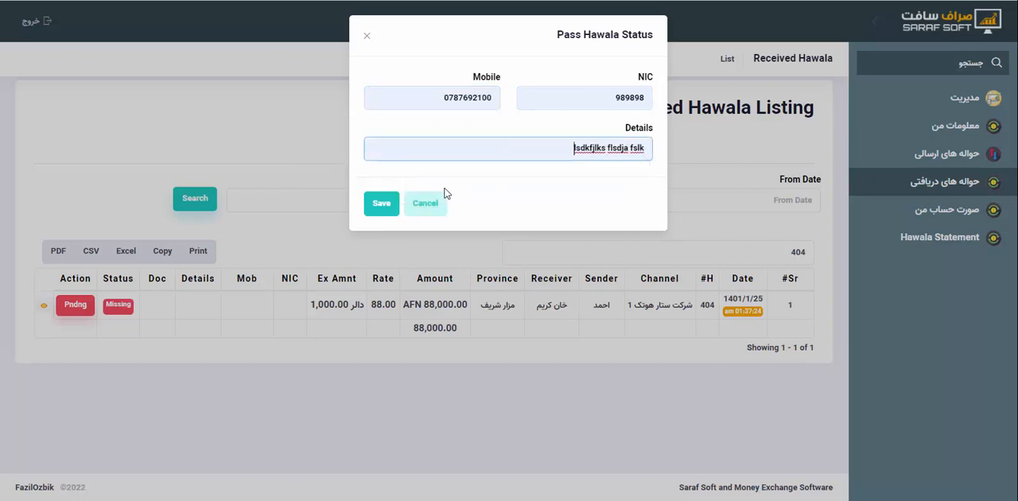
click(380, 207)
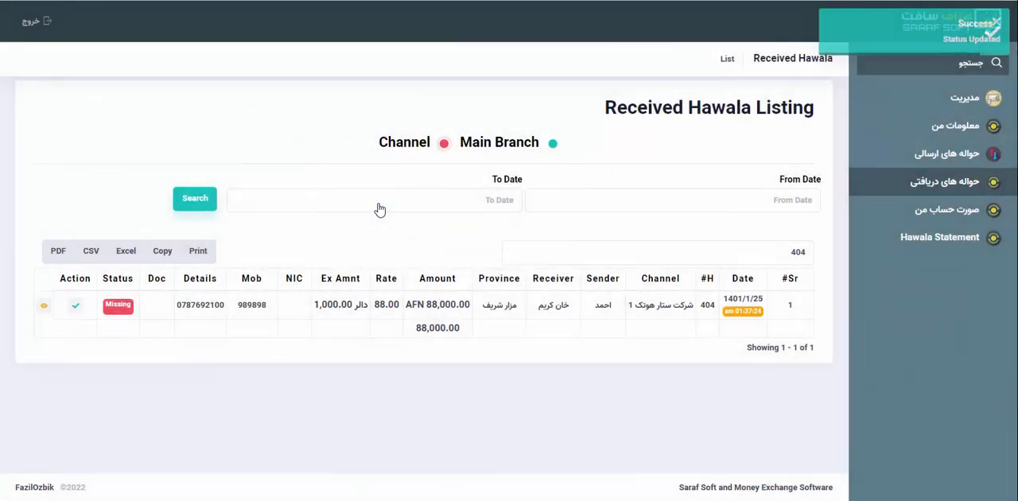
click(43, 307)
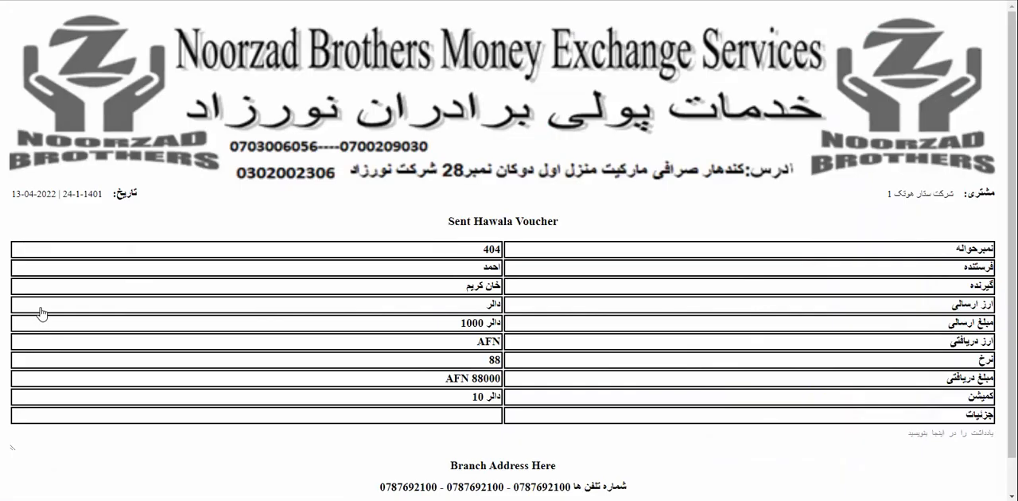
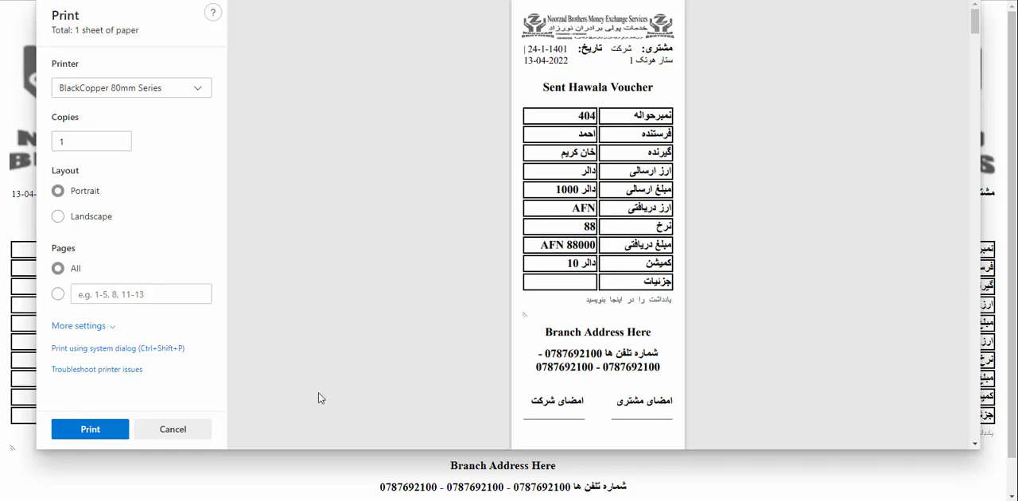
Cancel the voucher printout and check the commissions, statuses and details of the received hawalas in the main office listing
click(173, 430)
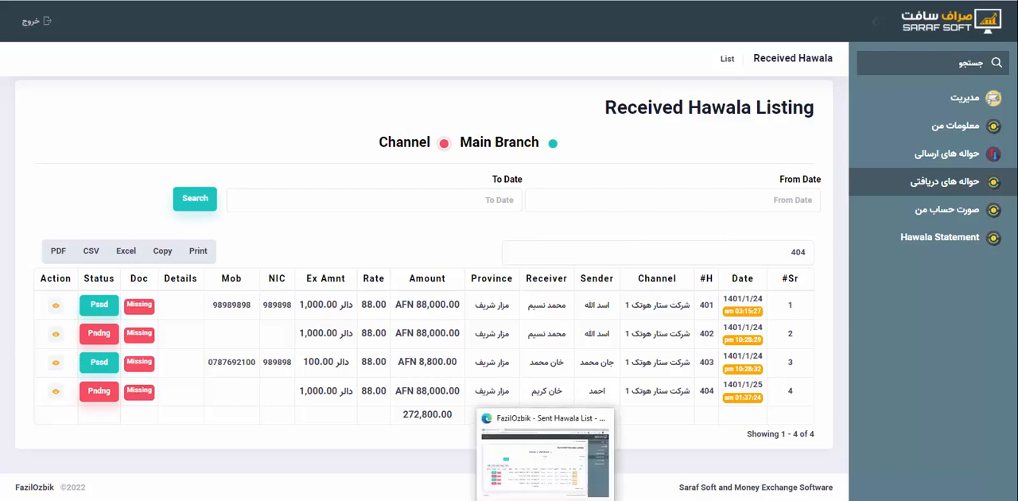
click(407, 499)
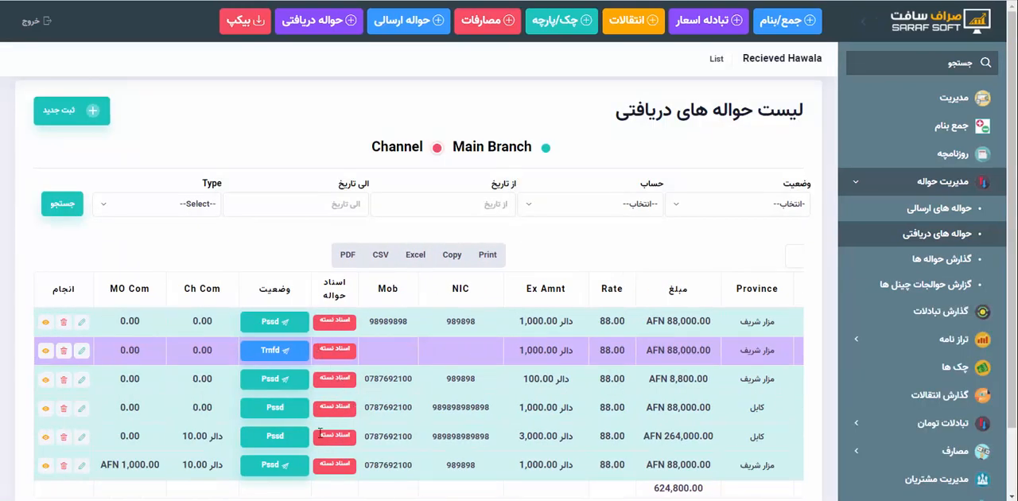
scroll(674, 465, right, 1)
scroll(673, 465, right, 2)
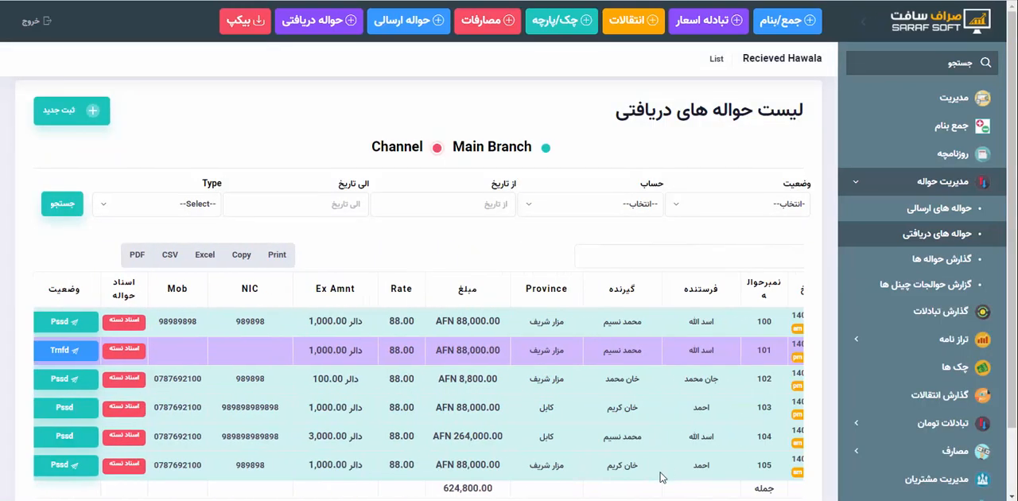
scroll(451, 461, left, 2)
scroll(451, 461, left, 1)
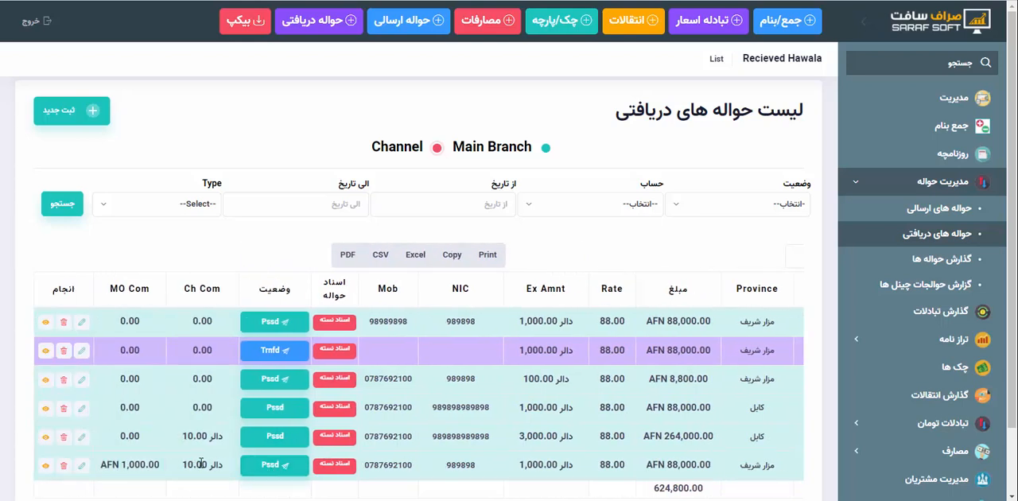
scroll(355, 461, right, 2)
scroll(356, 461, right, 3)
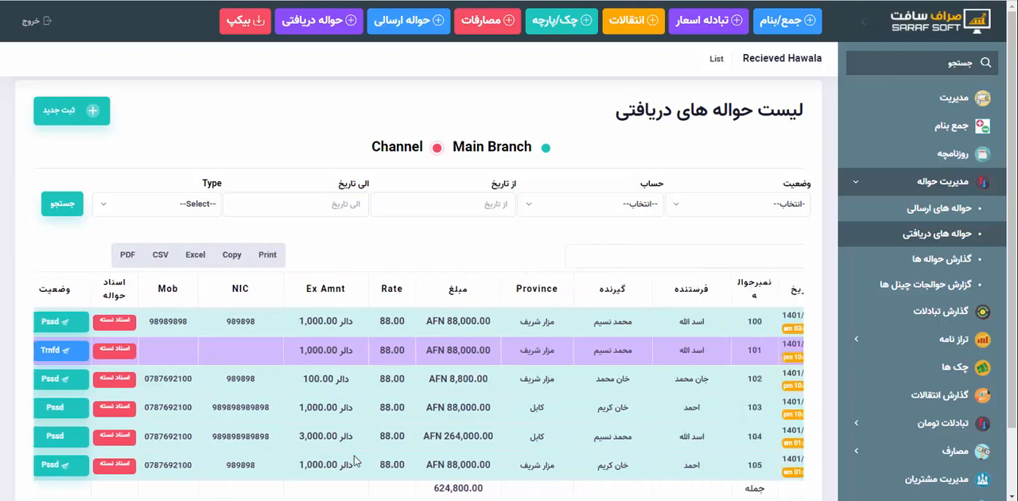
scroll(356, 461, left, 1)
scroll(356, 461, left, 4)
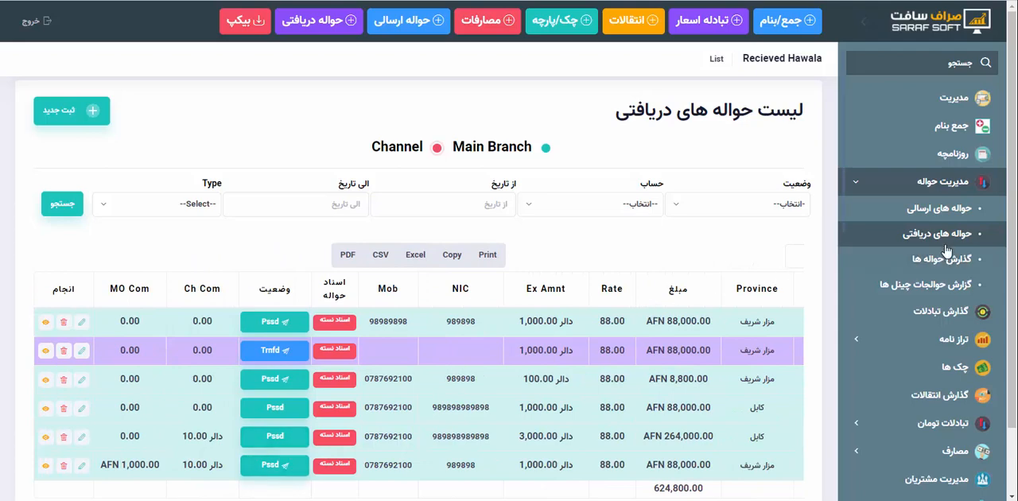
Review the main office's sent hawalas, and open the مزارشریف customer's account statement with its filters and report header shown
click(940, 213)
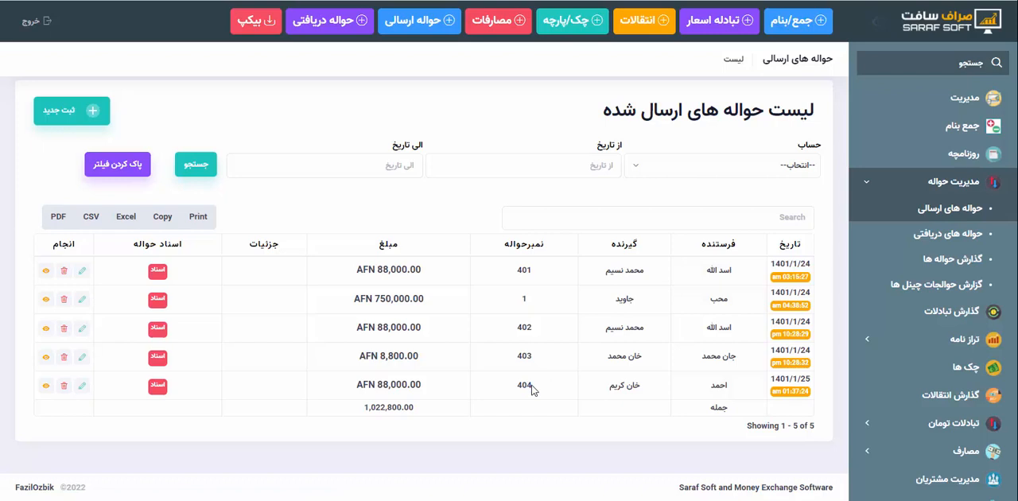
scroll(910, 362, down, 3)
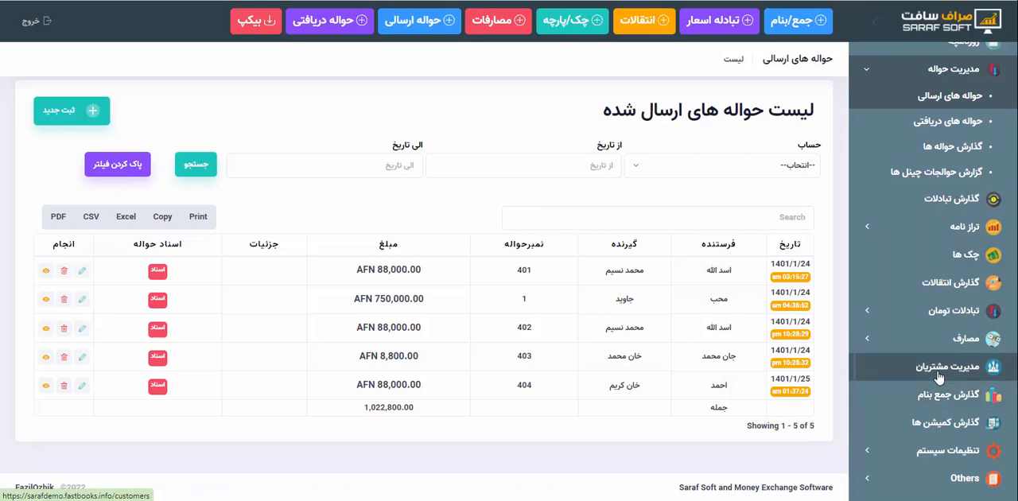
click(938, 374)
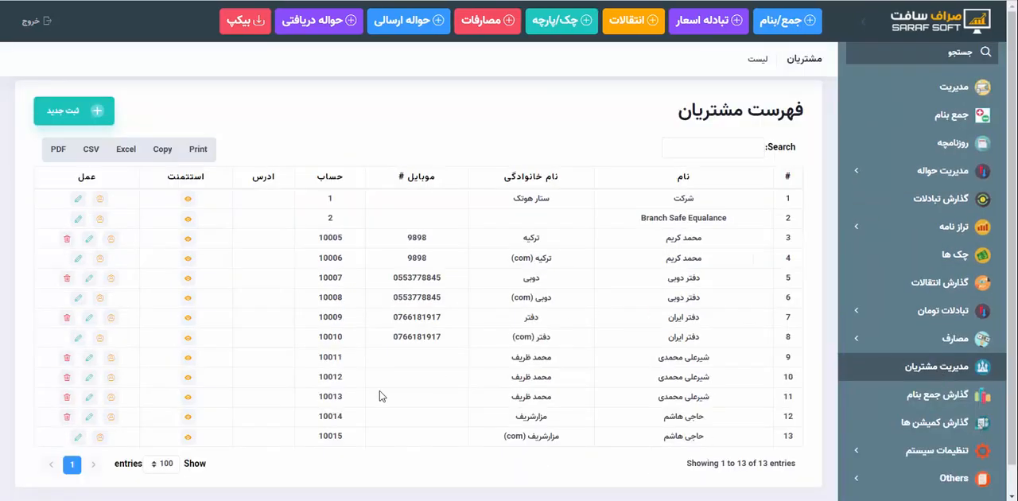
click(188, 416)
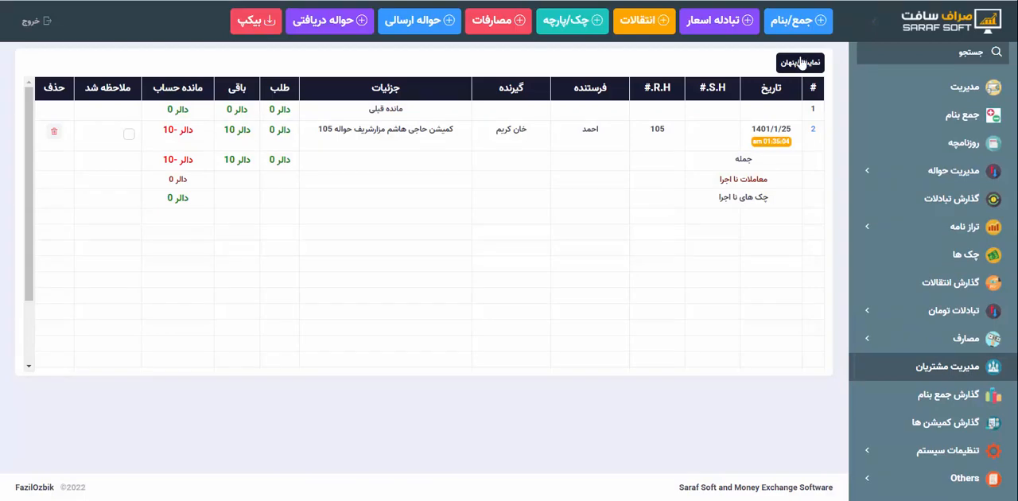
click(803, 63)
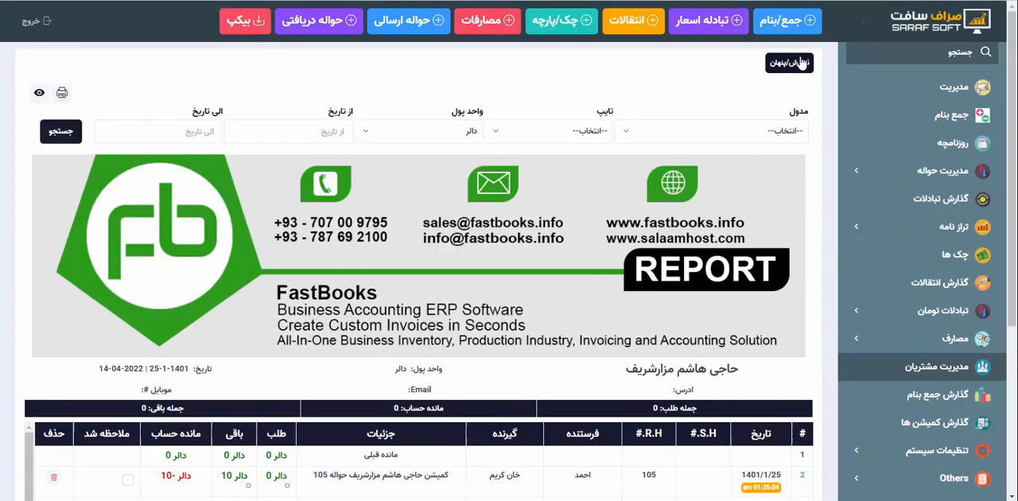
scroll(626, 352, down, 1)
scroll(626, 353, down, 1)
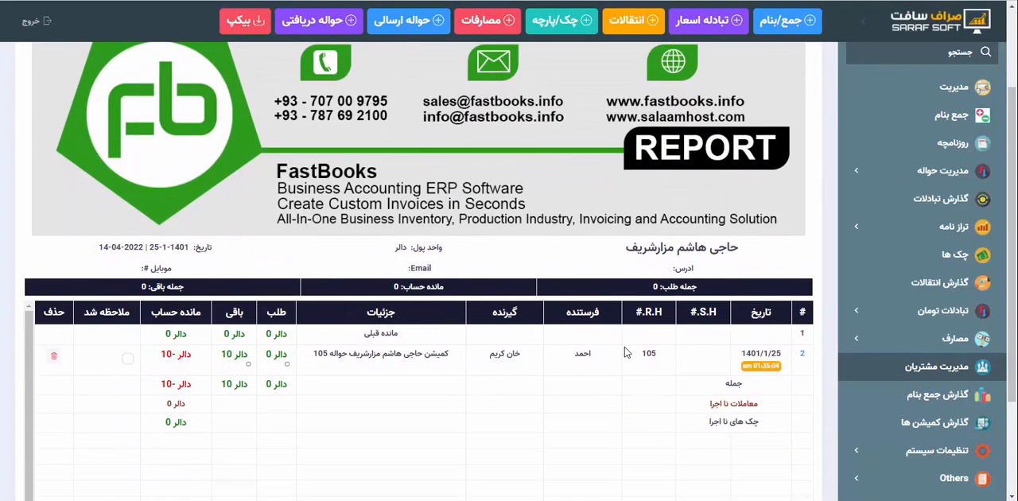
scroll(598, 240, up, 2)
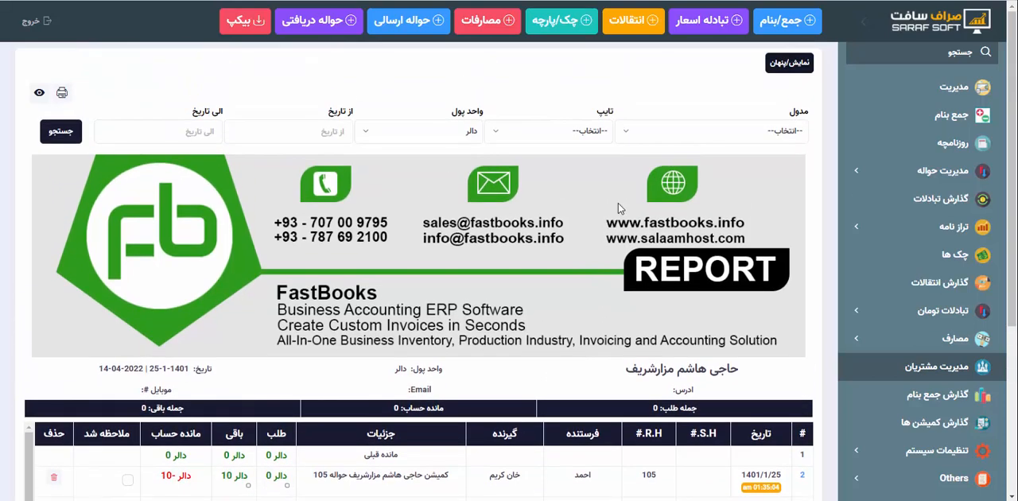
Filter the مزارشریف customer's statement by the currency افغانی, and show and hide its report header
click(687, 133)
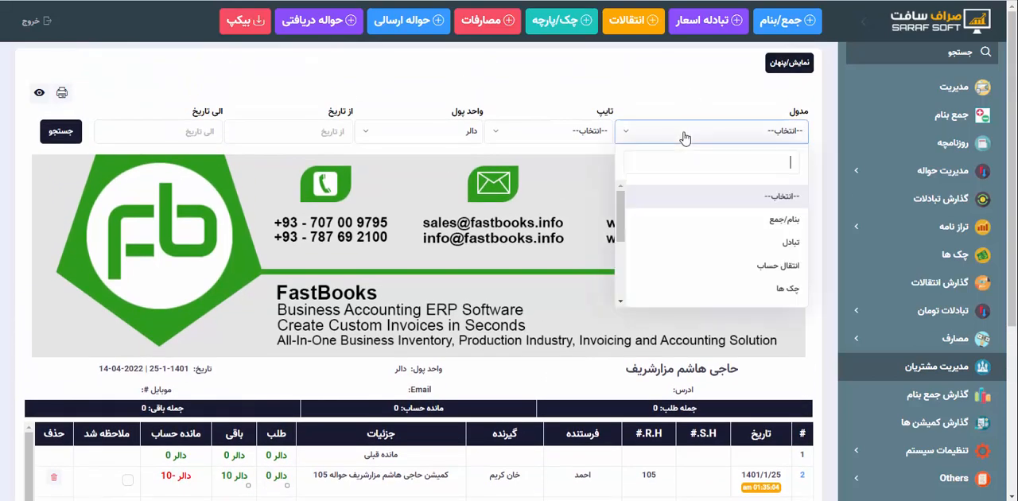
click(469, 141)
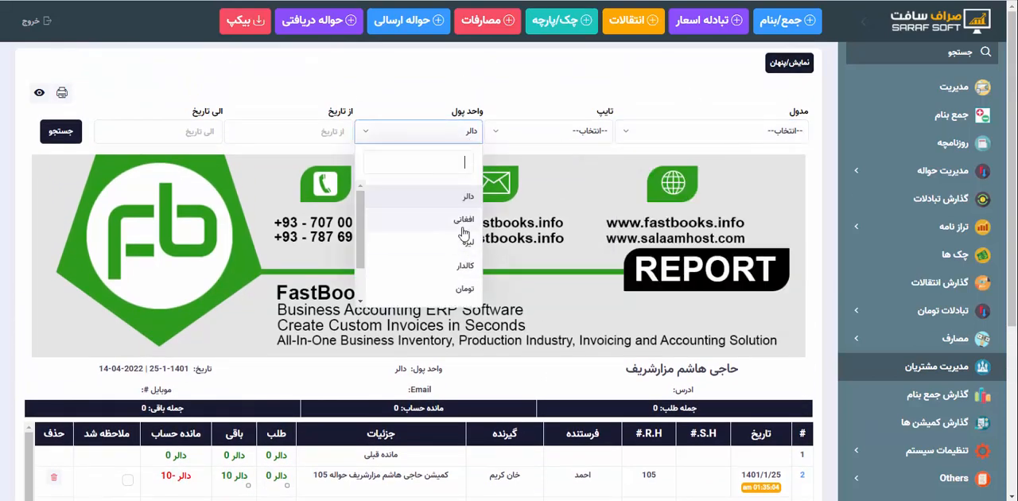
click(465, 221)
click(67, 136)
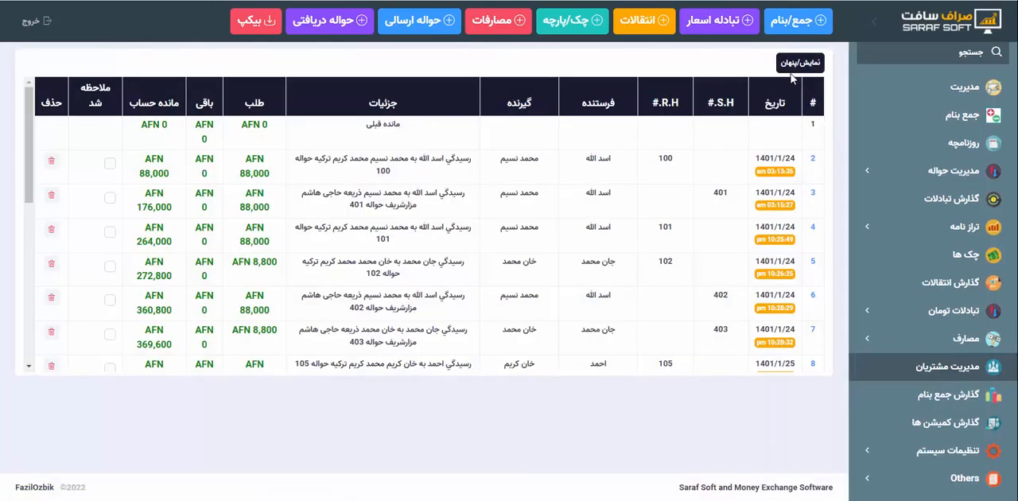
click(795, 64)
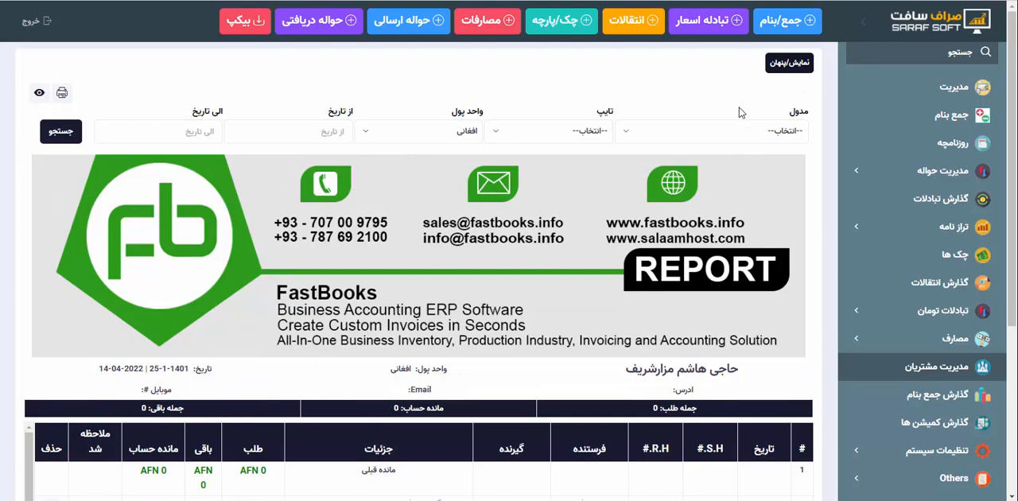
click(785, 64)
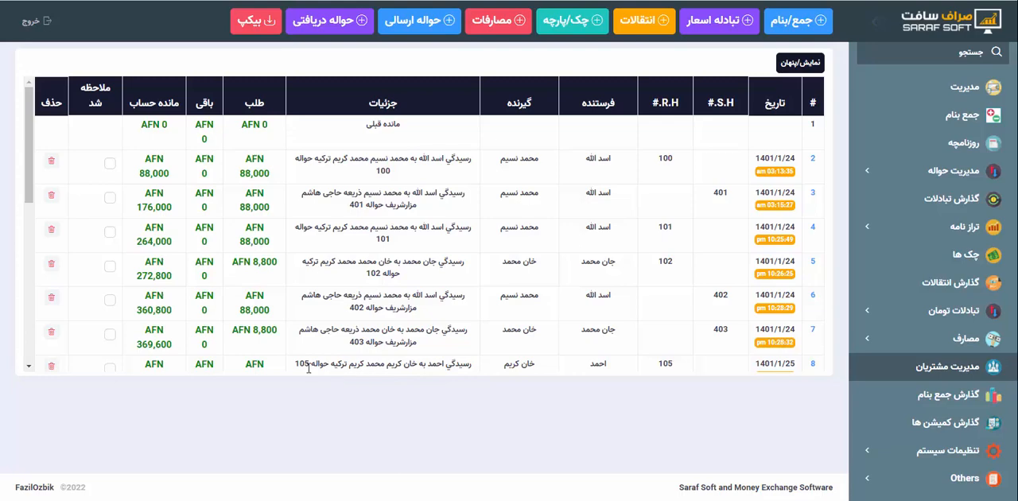
Examine the entries for hawalas 105 and 404 in the افغانی statement, including the amount credited for hawala 404
drag(299, 366, 311, 367)
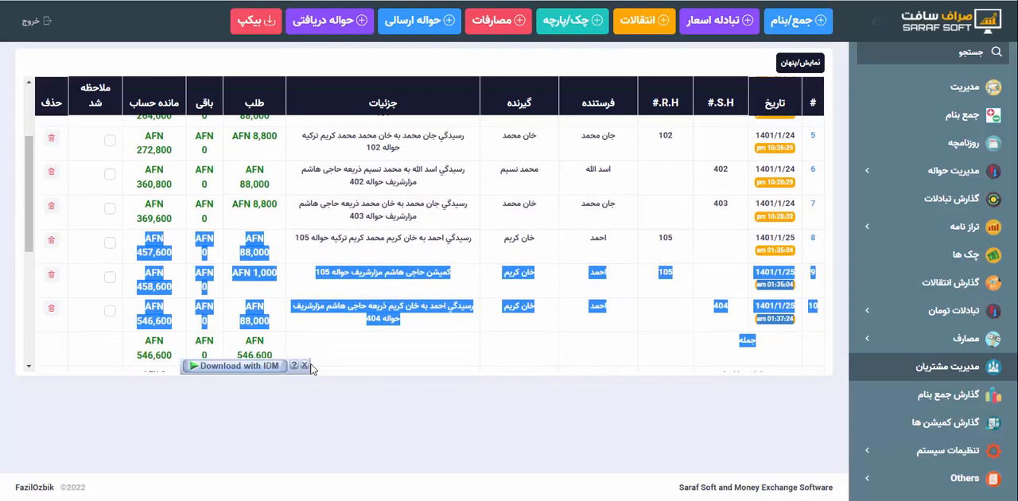
click(325, 297)
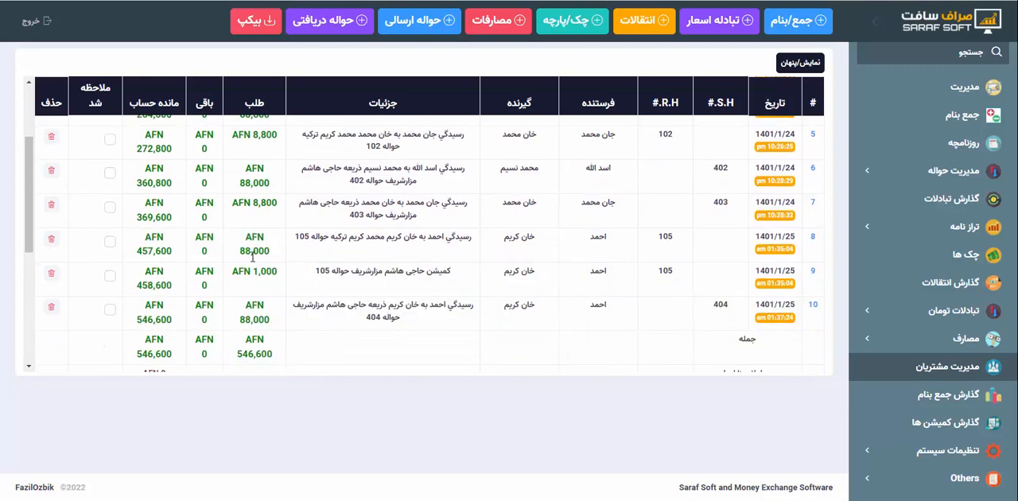
scroll(359, 243, down, 1)
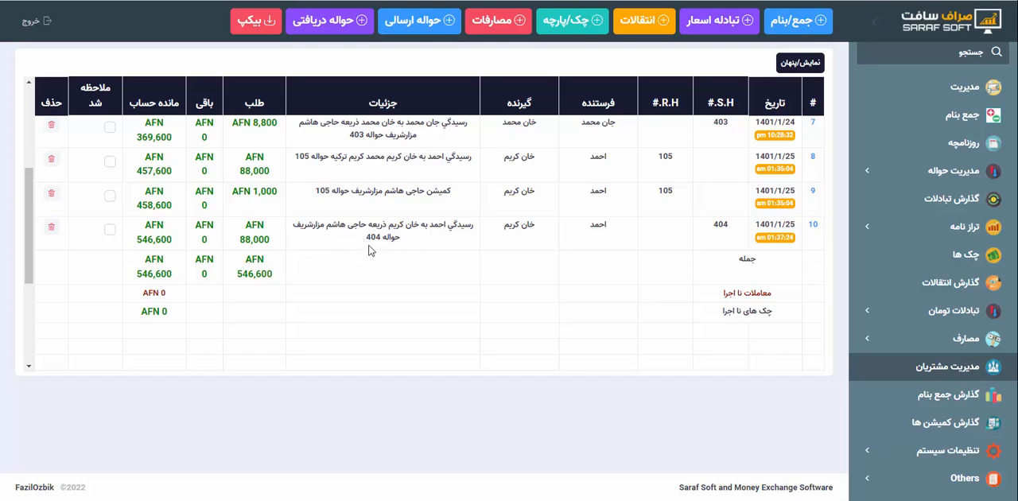
drag(366, 241, 401, 237)
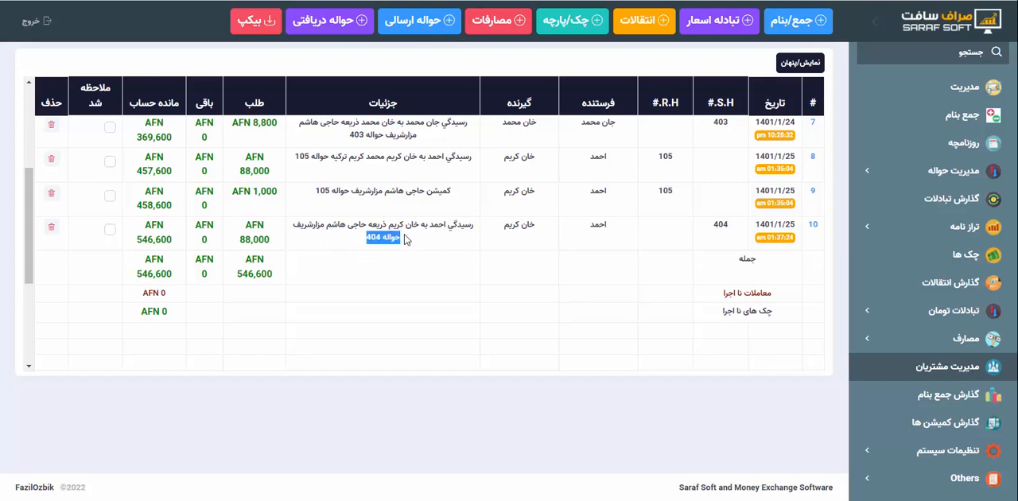
click(405, 240)
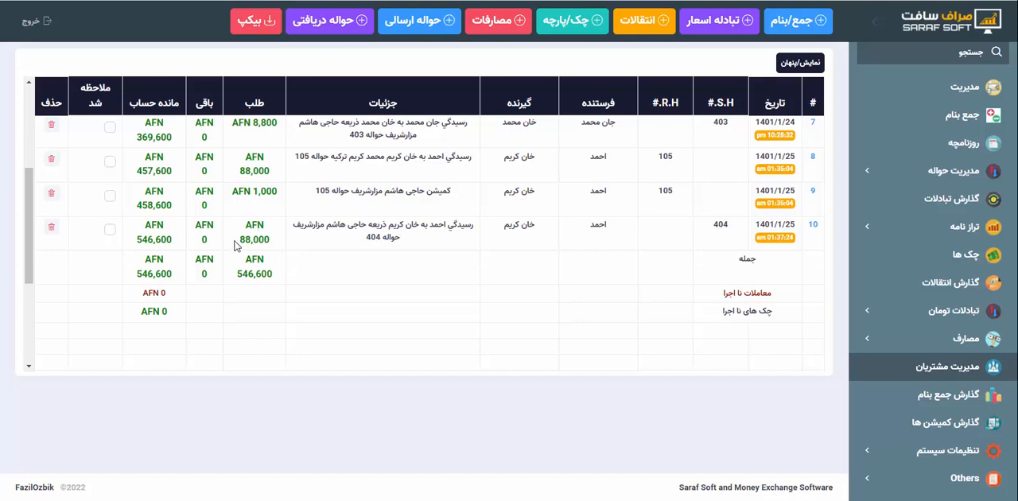
drag(239, 245, 278, 239)
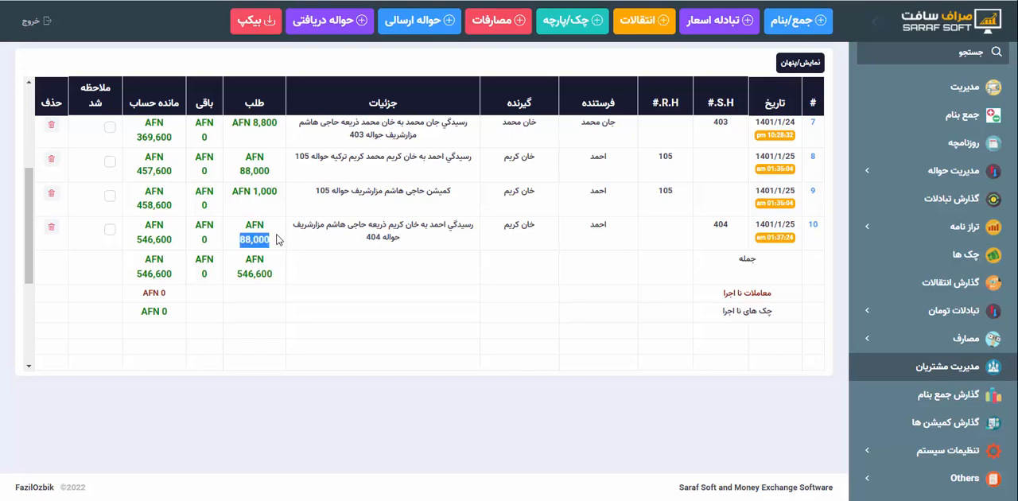
click(295, 249)
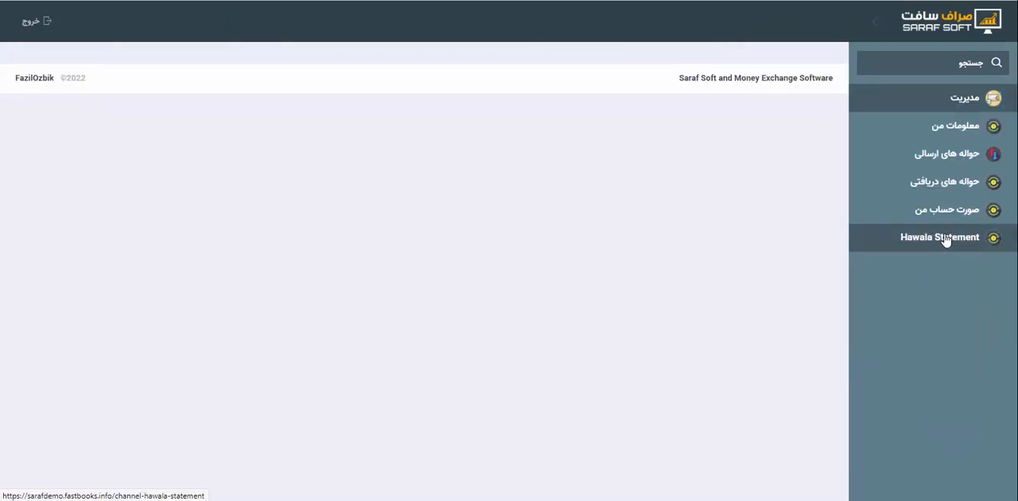
Open the Hawala Statement in the channel portal, check its sent and received sides, and reload the page
click(944, 240)
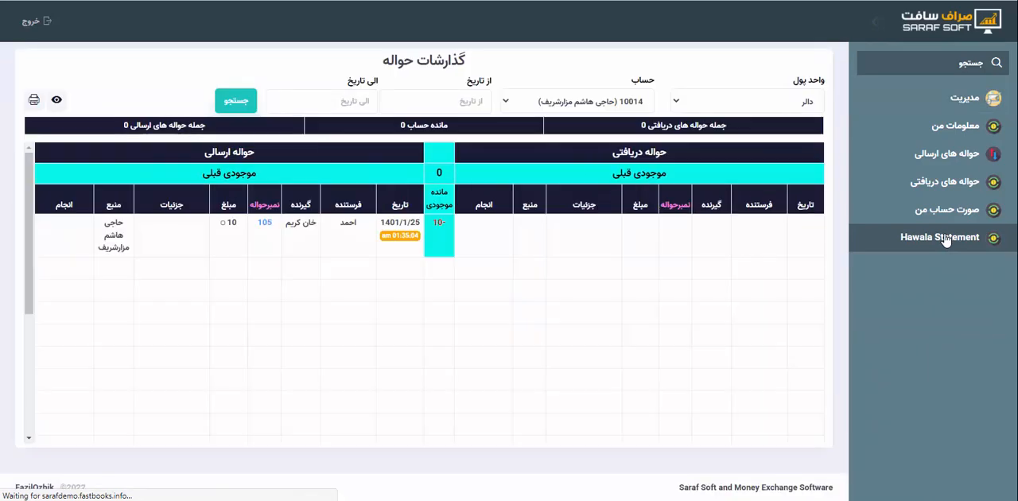
drag(411, 251, 186, 212)
click(412, 255)
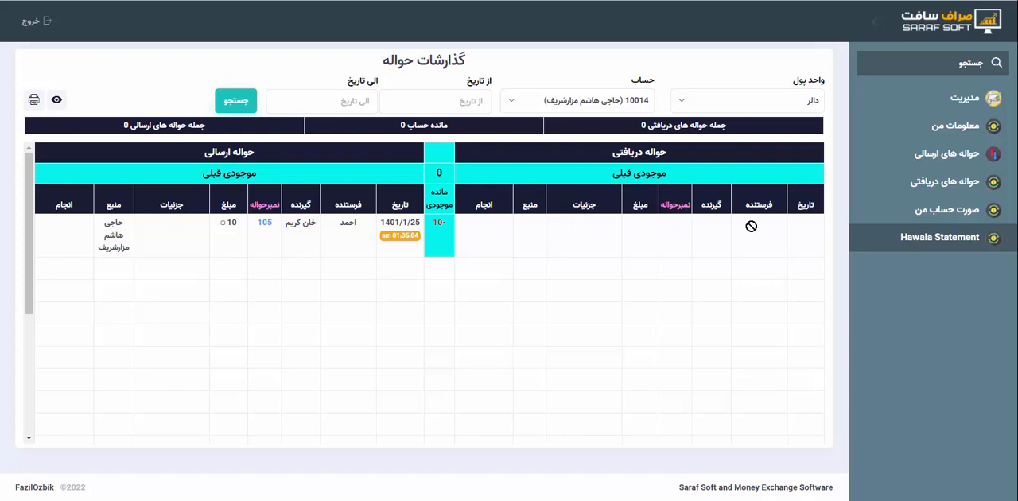
drag(747, 200, 614, 225)
click(614, 224)
key(F5)
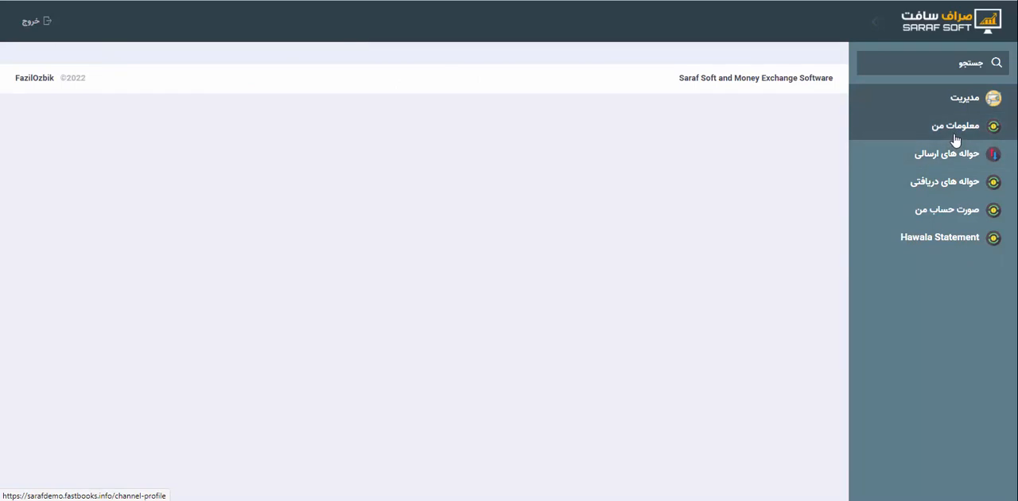
Open the channel's own account statement (صورت حساب من) and review its دالر entries with the report header shown
click(945, 211)
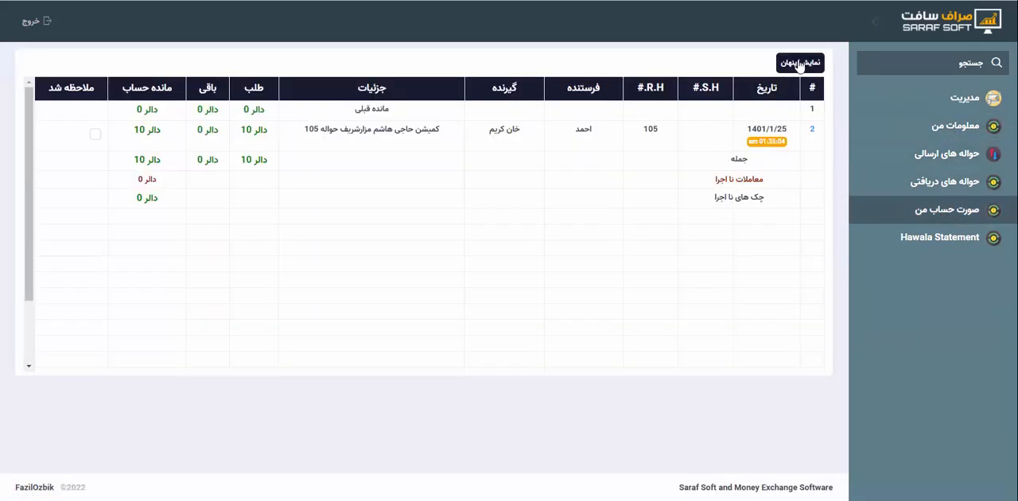
click(799, 64)
scroll(501, 214, down, 3)
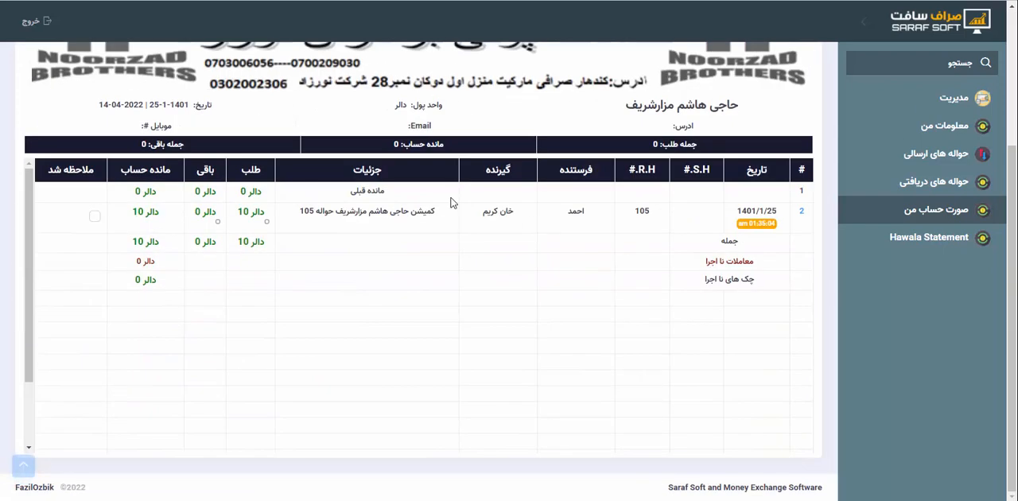
scroll(566, 104, up, 3)
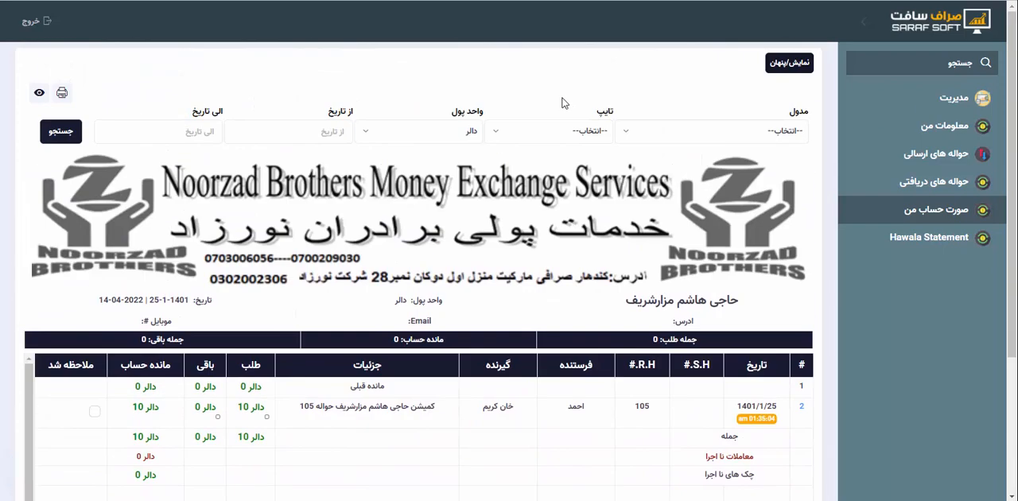
Filter the channel's account statement by the currency افغانی and check the amount entered for hawala 404
click(461, 132)
click(462, 219)
scroll(258, 228, down, 3)
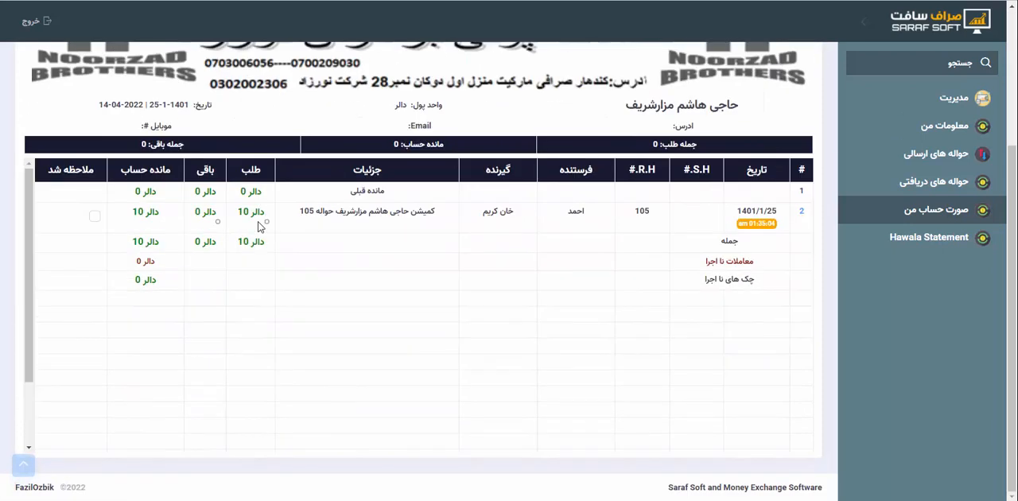
scroll(373, 287, down, 5)
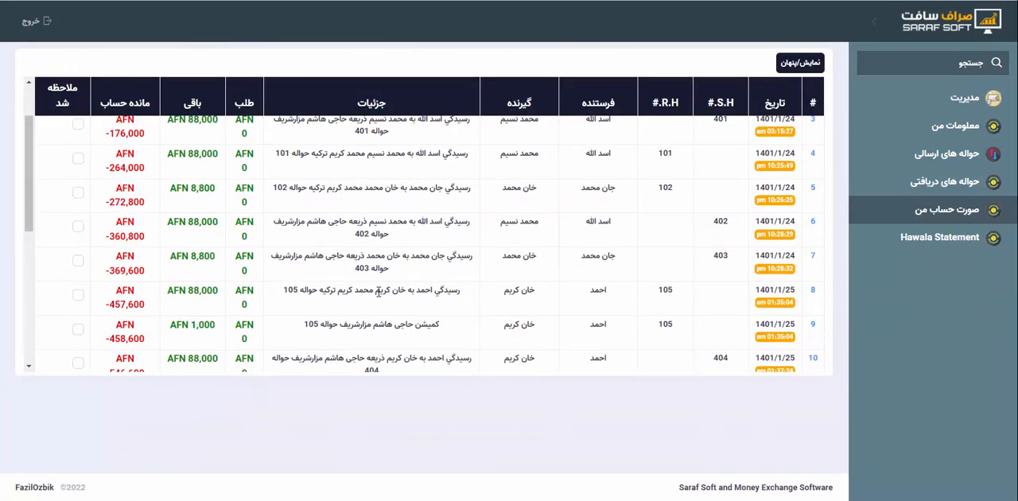
scroll(379, 292, down, 1)
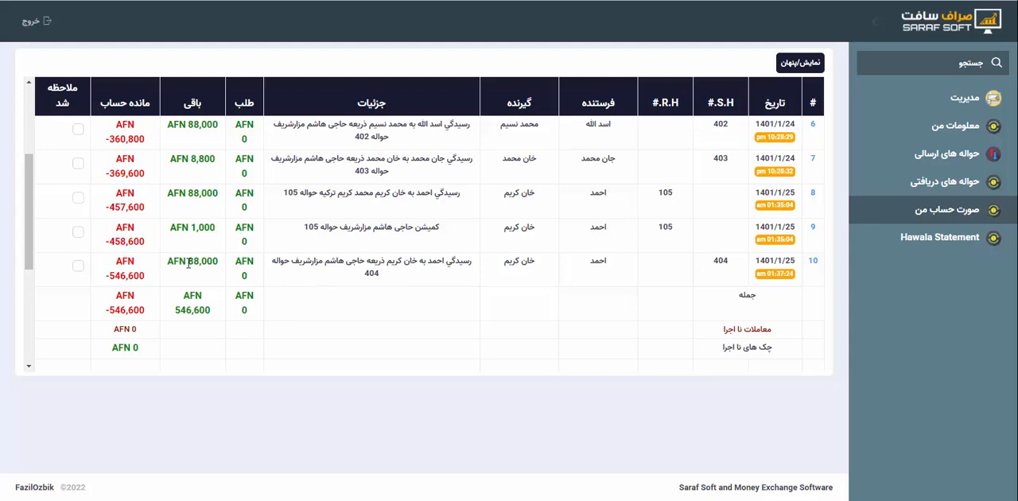
drag(187, 260, 202, 260)
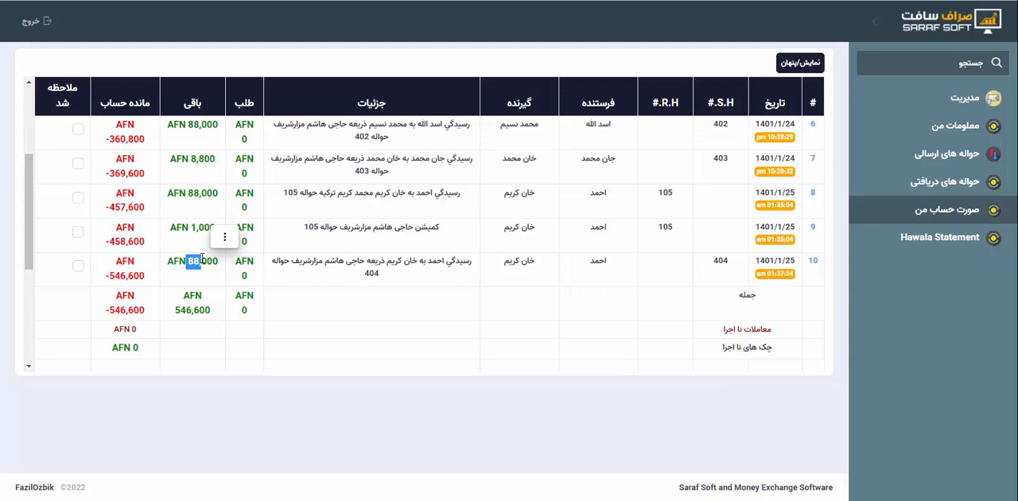
Review the full list of افغانی entries and the totals in the channel's account statement
click(202, 259)
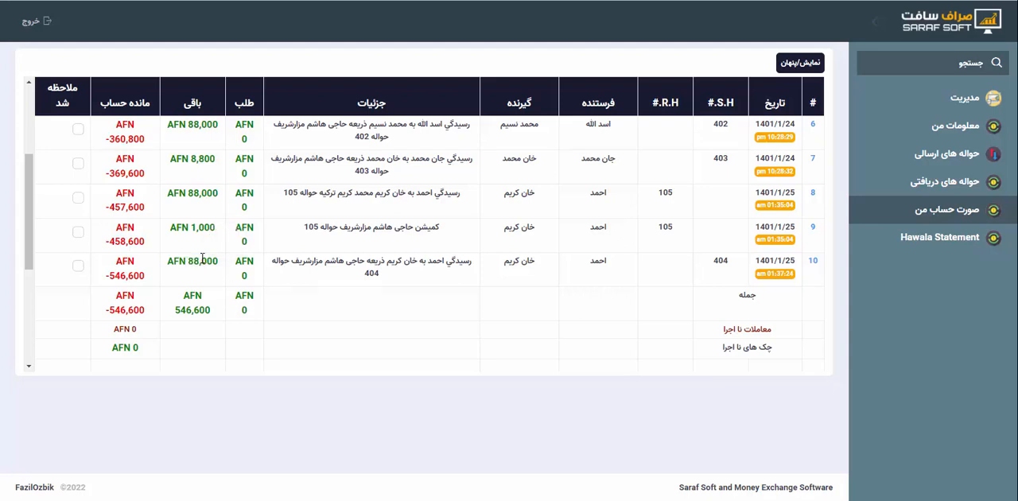
scroll(572, 261, up, 3)
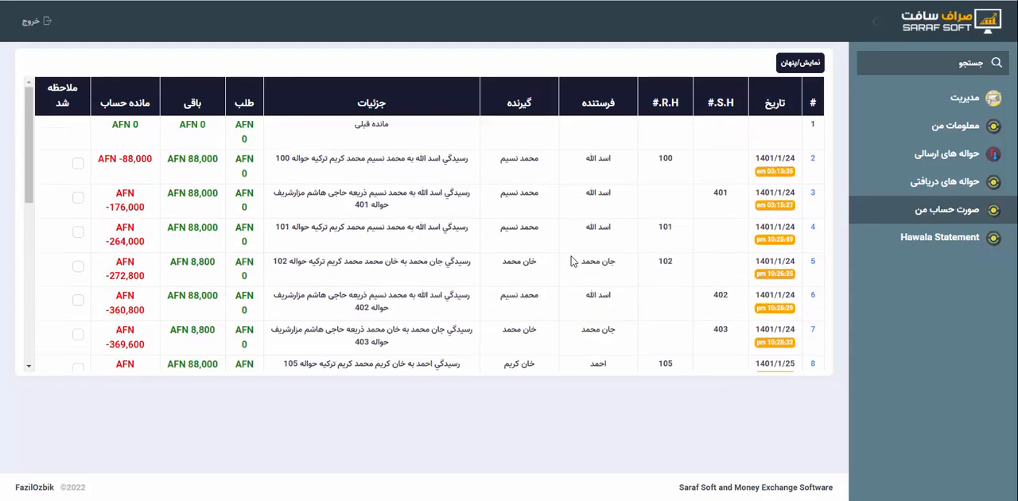
scroll(572, 260, down, 5)
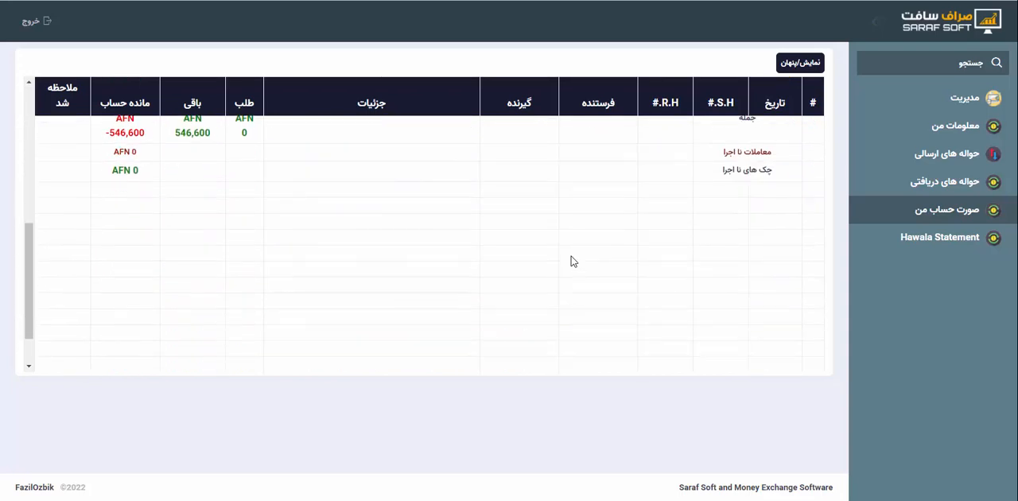
scroll(573, 261, up, 5)
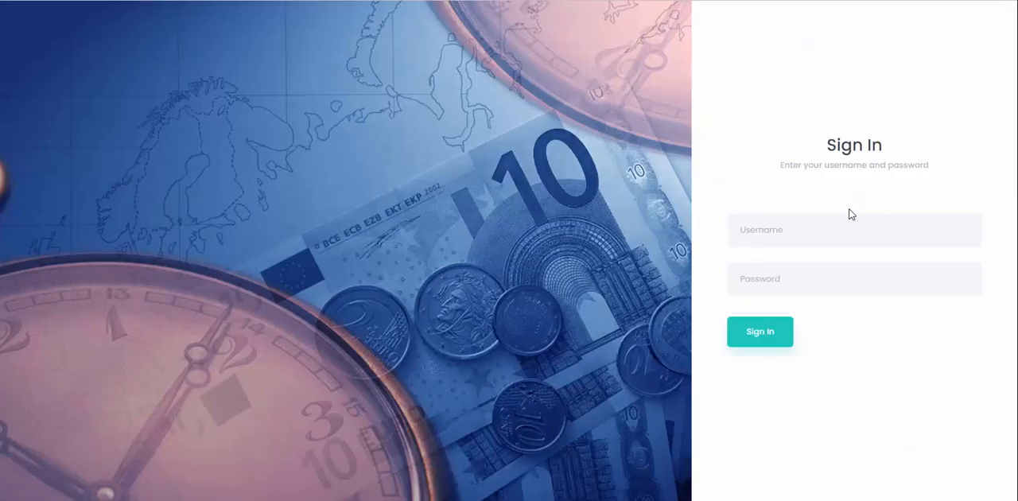
Sign in to the portal as another channel with its username and account password
click(817, 238)
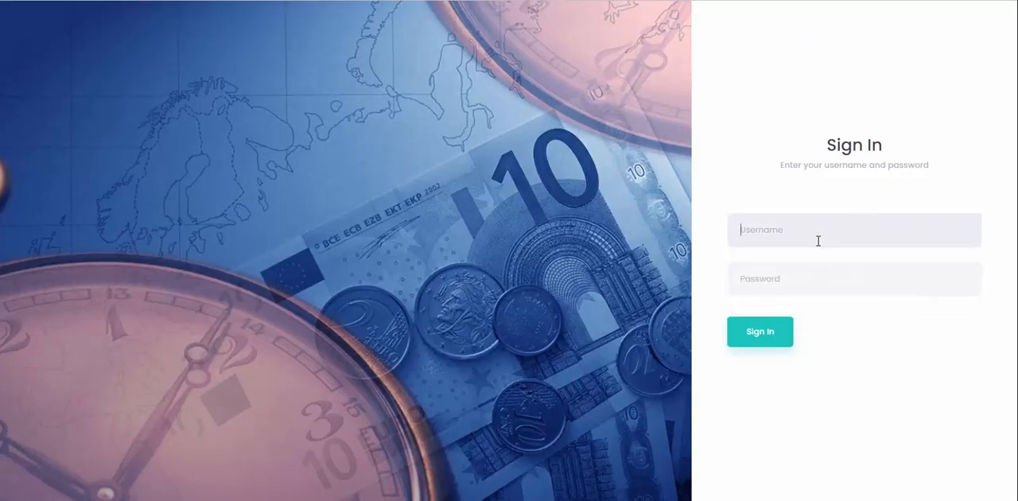
text(karim•••)
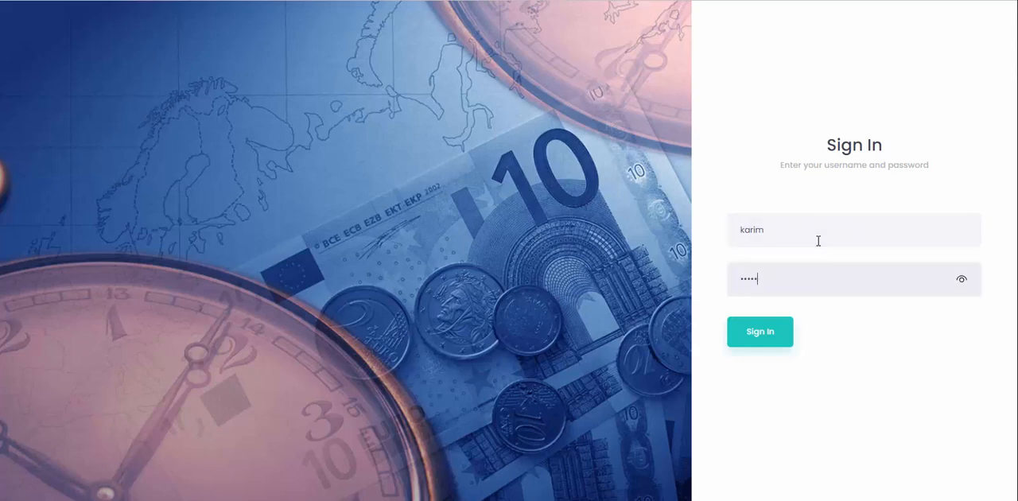
key(Return)
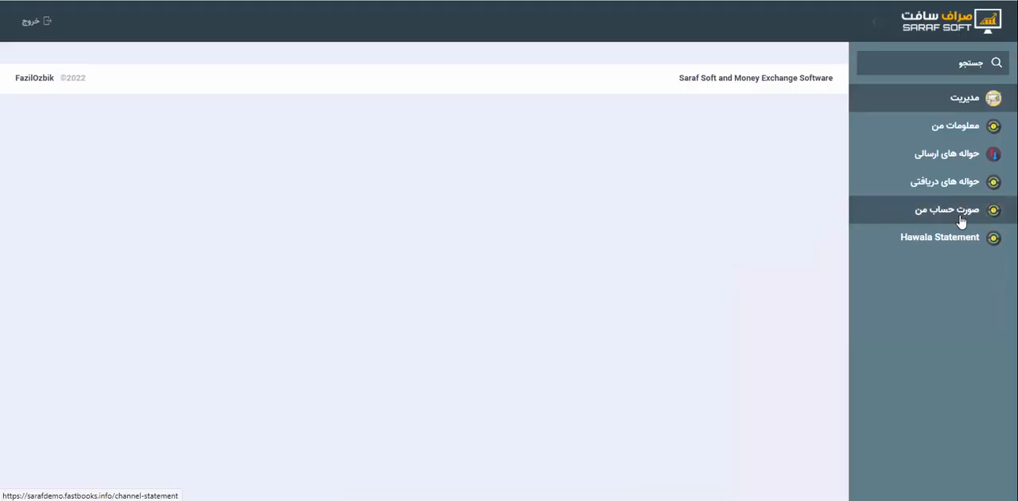
Open this channel's own account statement (صورت حساب من) with the report header shown
click(961, 221)
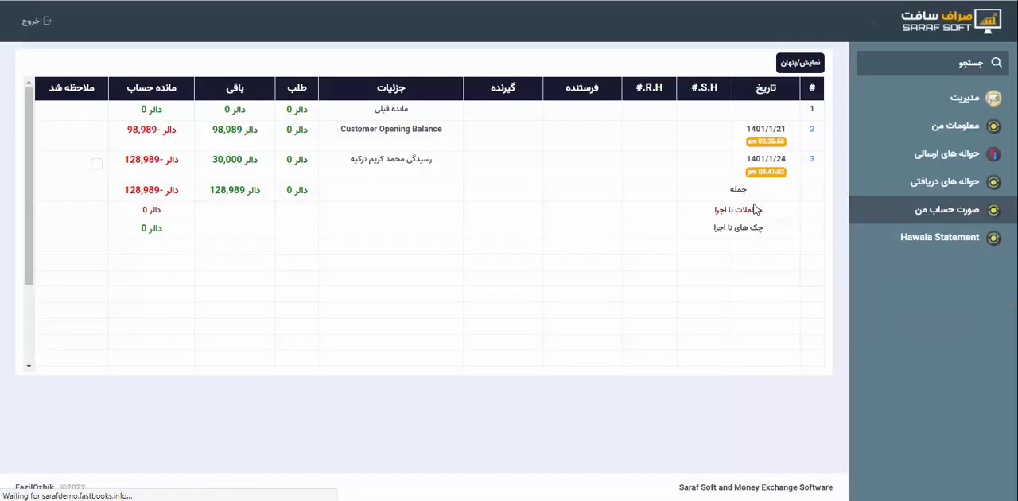
click(799, 70)
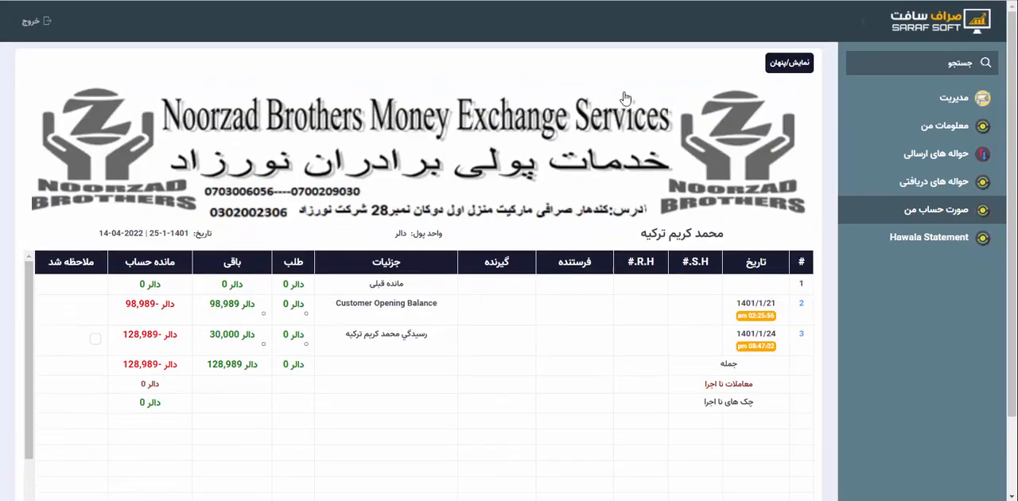
scroll(457, 280, down, 3)
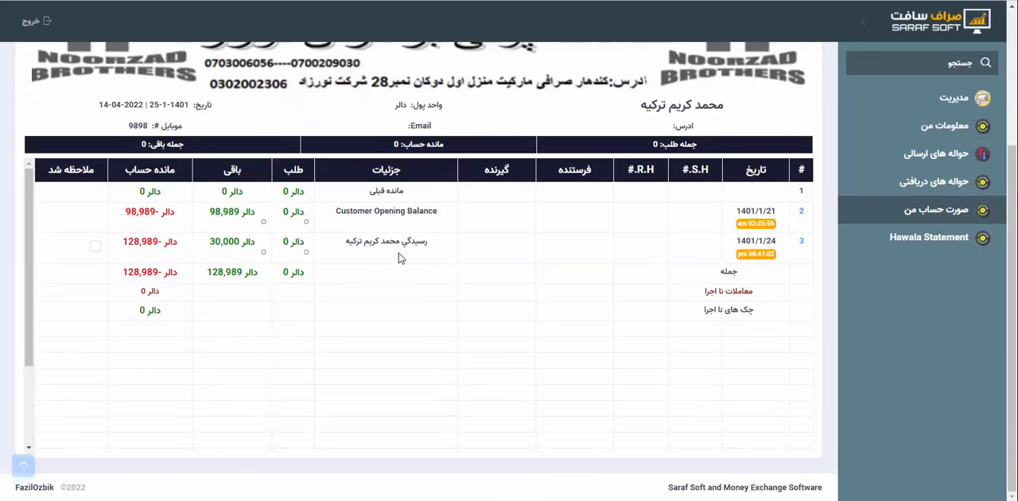
Check the دالر entry dated 1401/1/24, the باقی total and the account balance in the statement
double_click(222, 241)
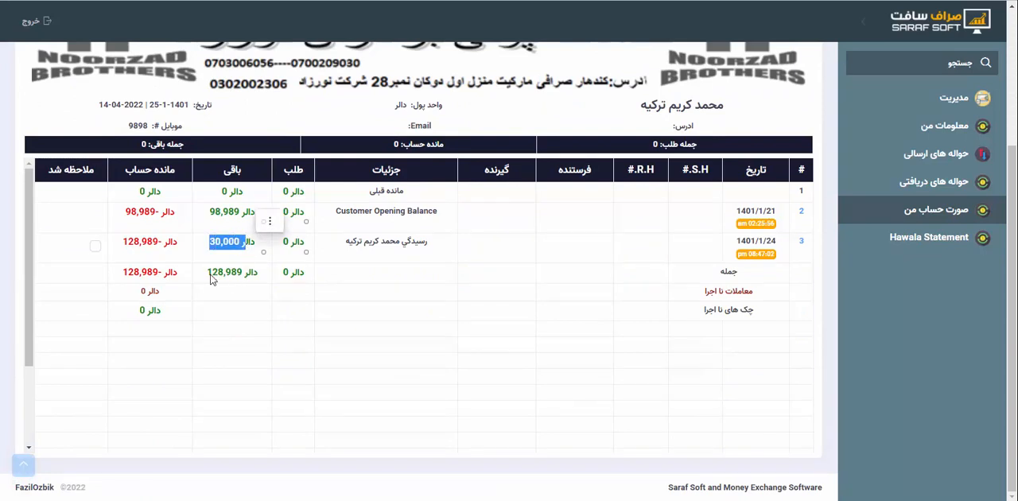
drag(207, 273, 253, 272)
click(253, 271)
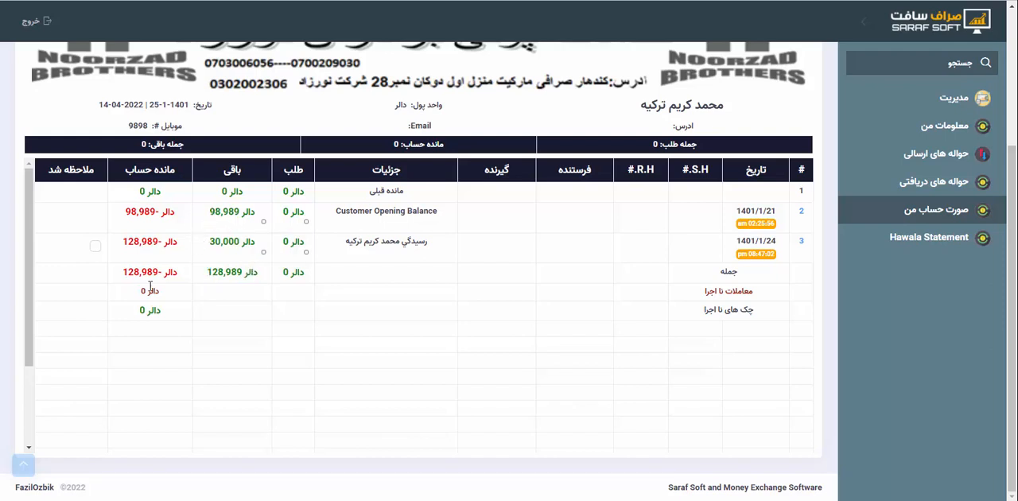
drag(124, 272, 157, 272)
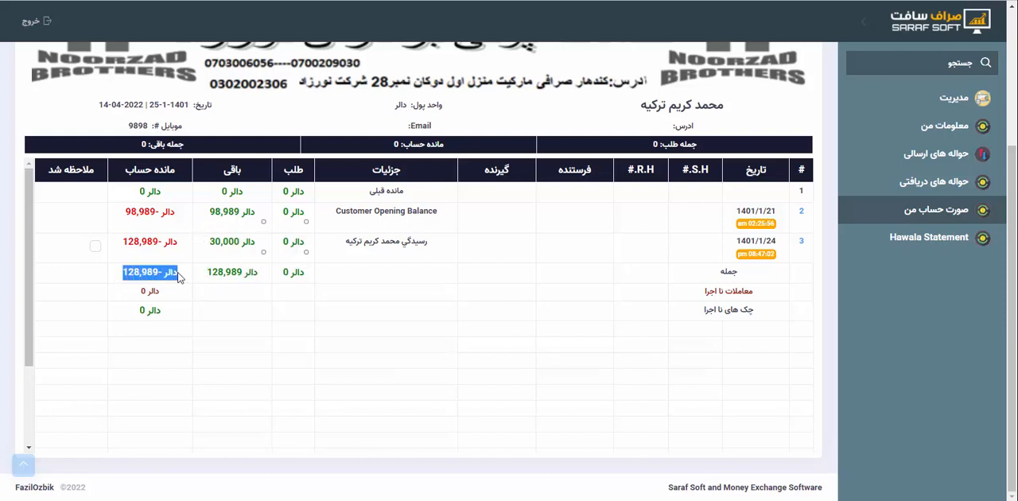
click(198, 282)
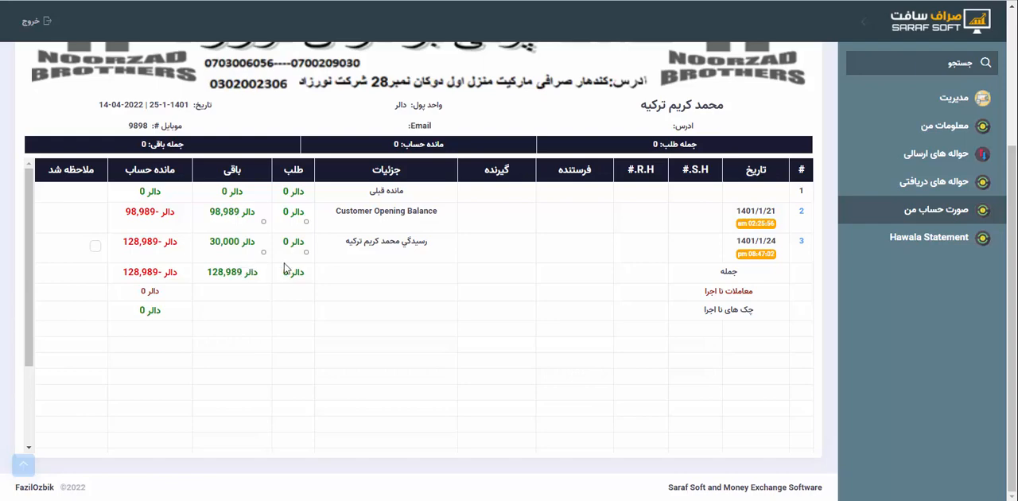
scroll(406, 287, up, 3)
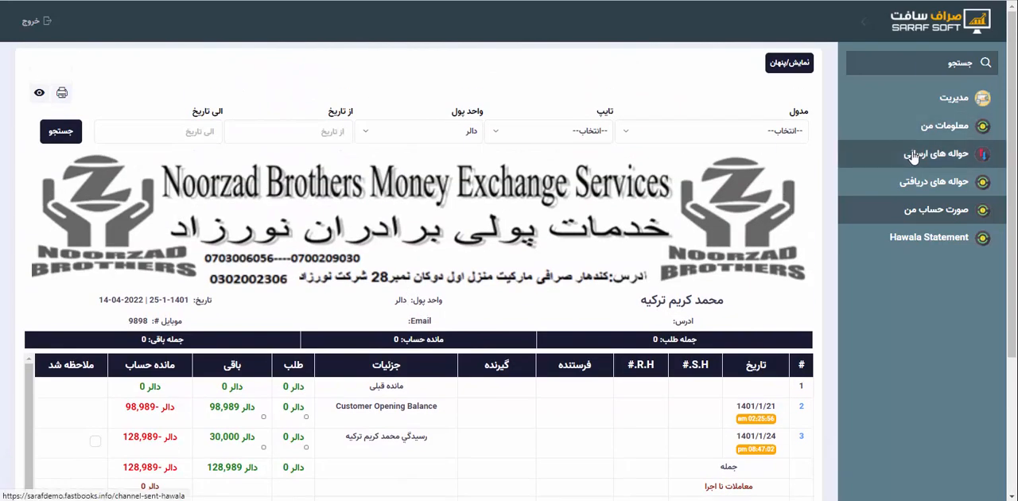
Check the received hawalas, then review the Channel side of the Sent Hawala Listing, including each hawala's status
click(930, 194)
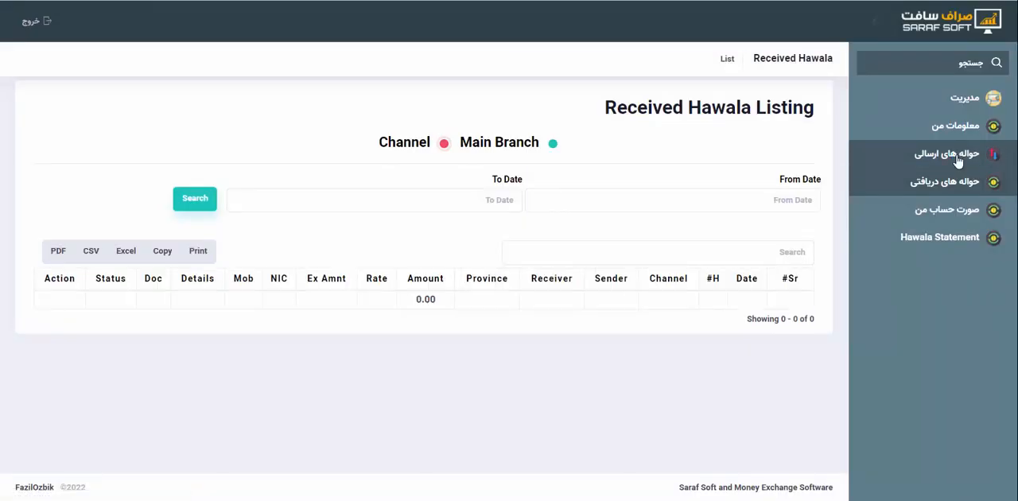
click(958, 161)
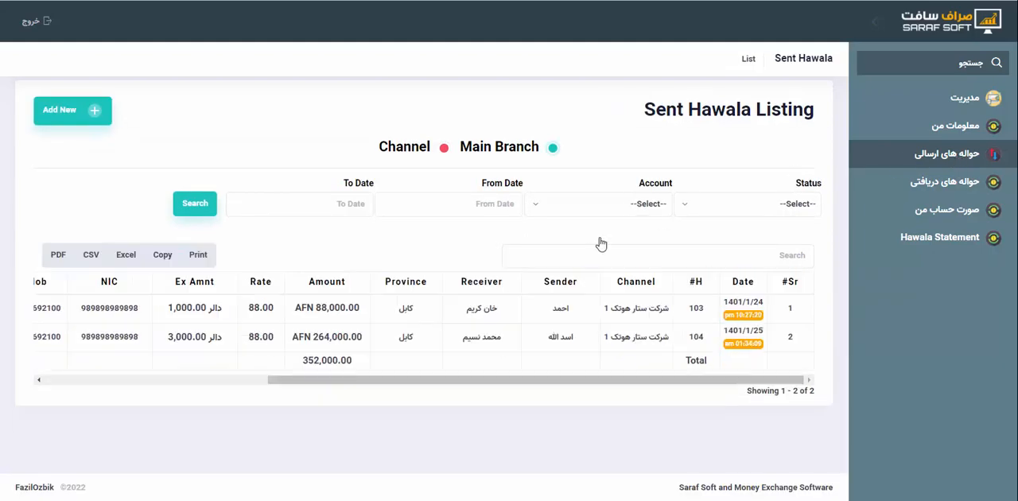
click(444, 150)
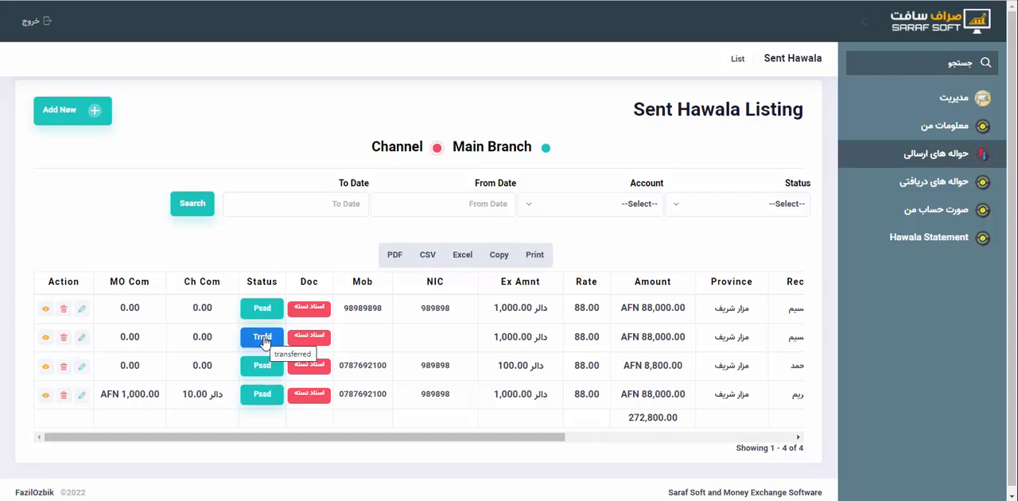
scroll(551, 366, right, 5)
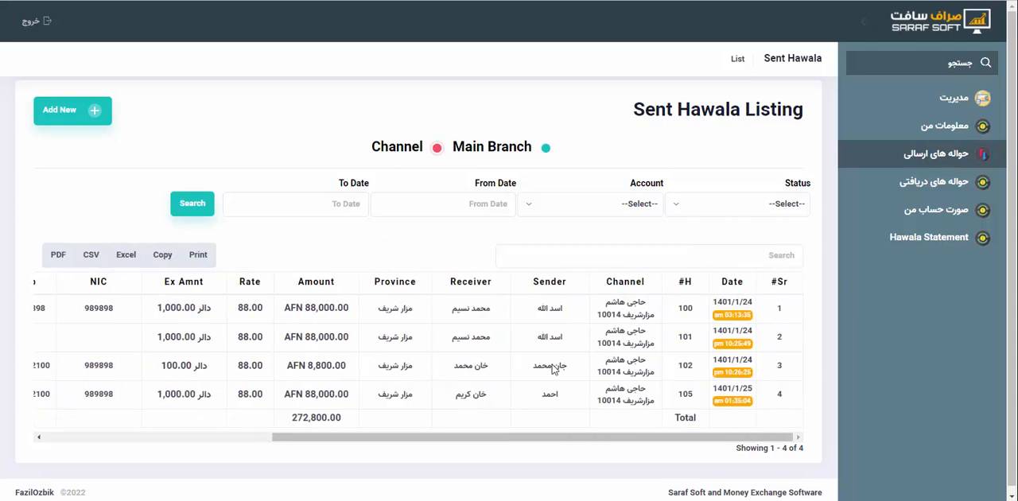
scroll(550, 366, left, 3)
scroll(552, 367, right, 5)
Return to the main office system and preview the تبادله اسعار, انتقالات, چک/پارچه and جمع/بنام entry forms without entering anything
mouse_move(388, 499)
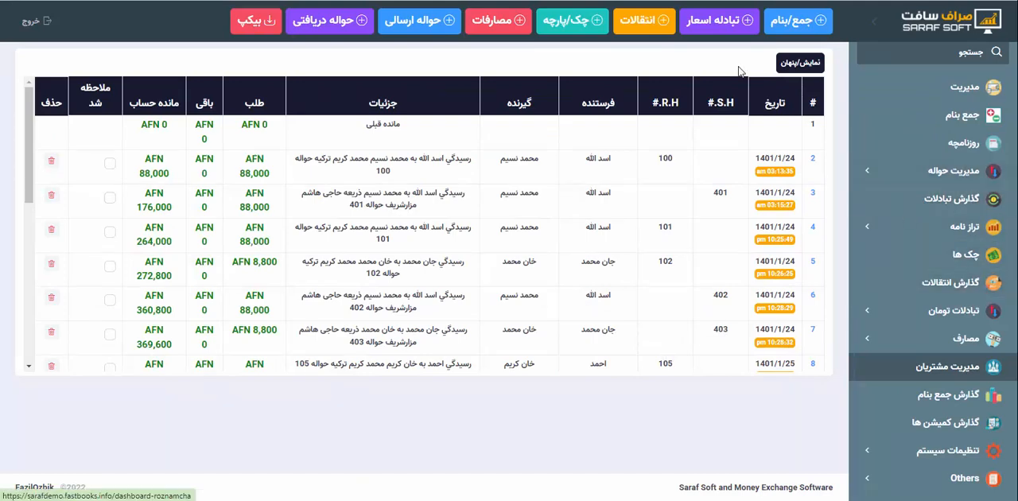
click(711, 22)
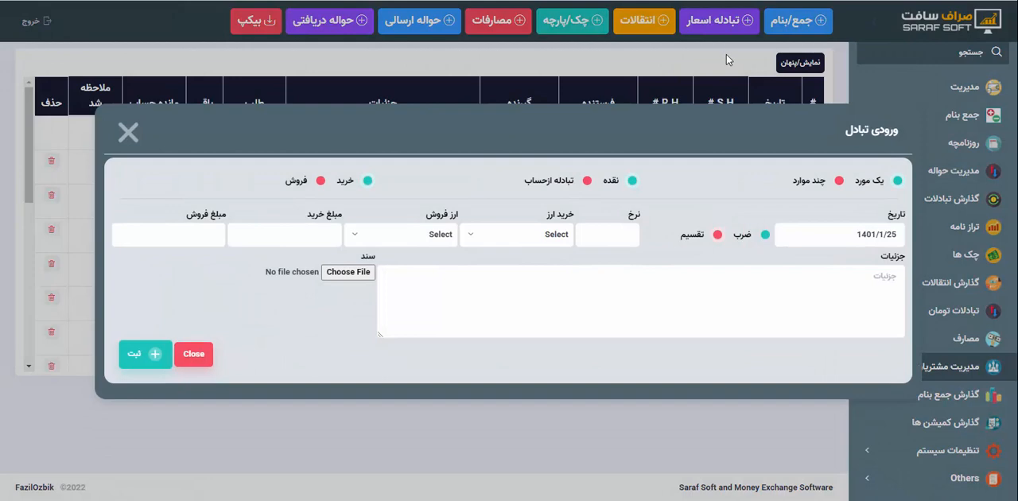
click(726, 54)
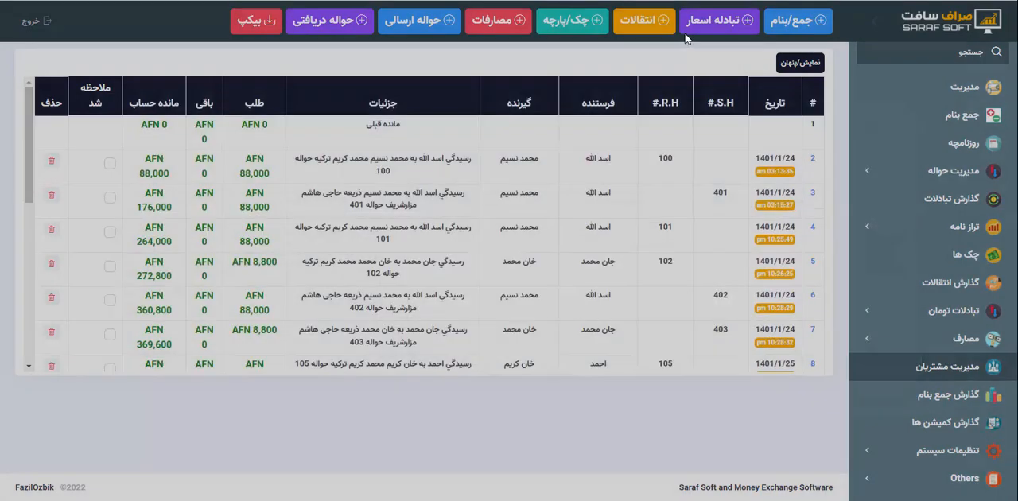
click(644, 24)
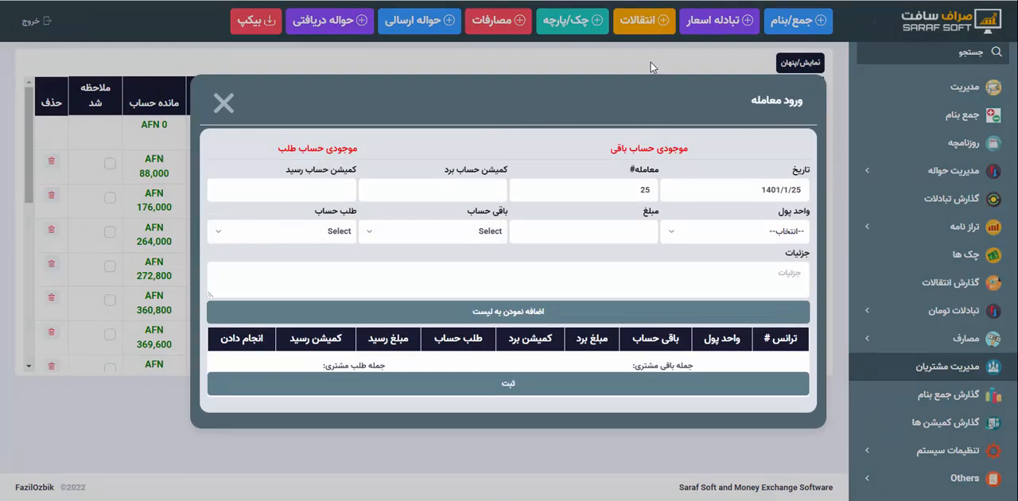
click(650, 66)
click(576, 30)
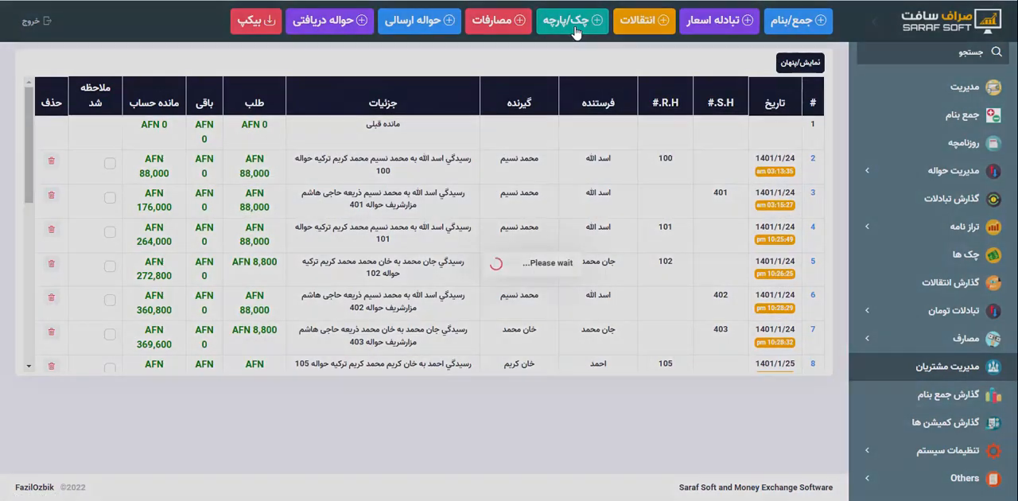
click(588, 79)
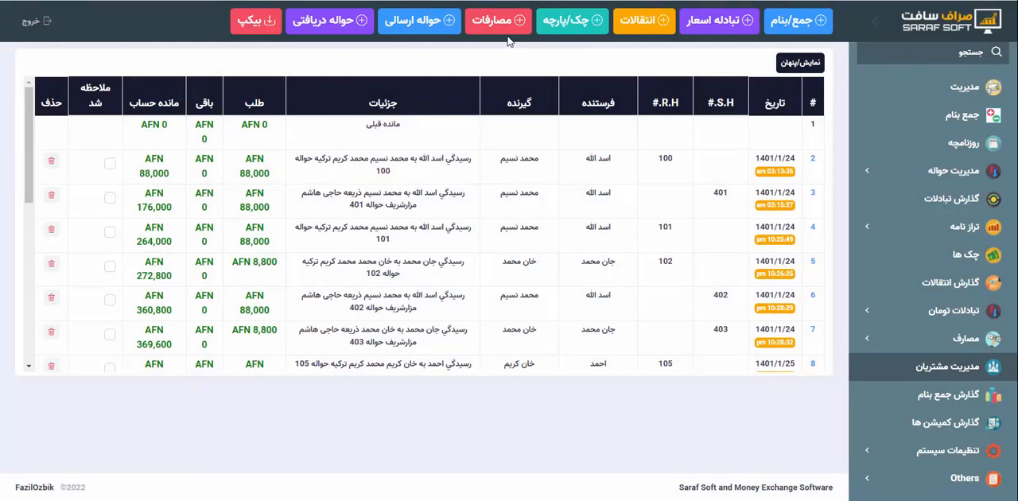
click(793, 24)
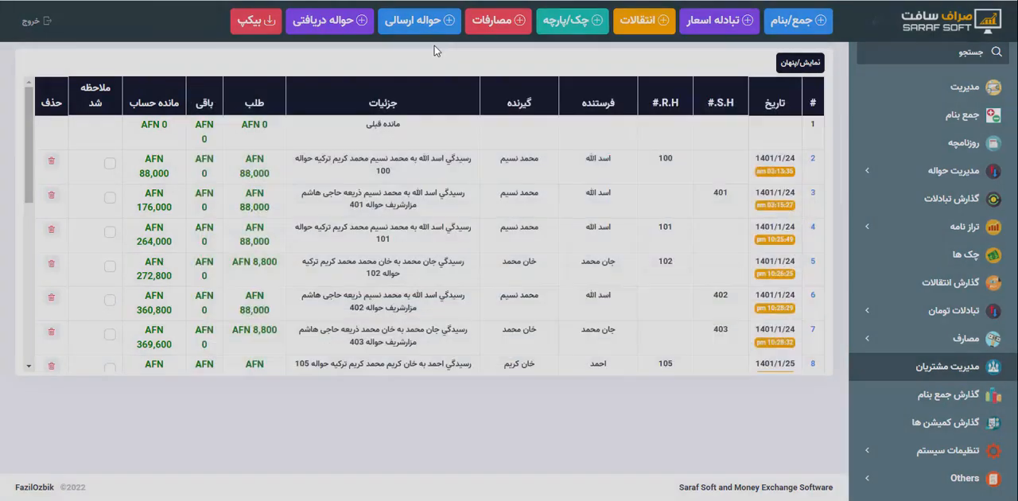
click(709, 70)
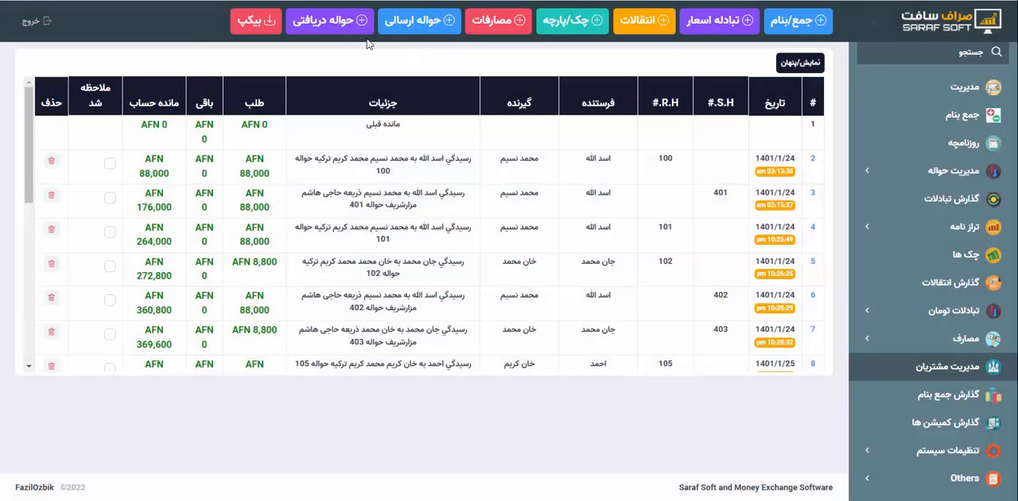
Open the daily journal (روزنامچه) and examine the customer entries for hawala 404
click(932, 143)
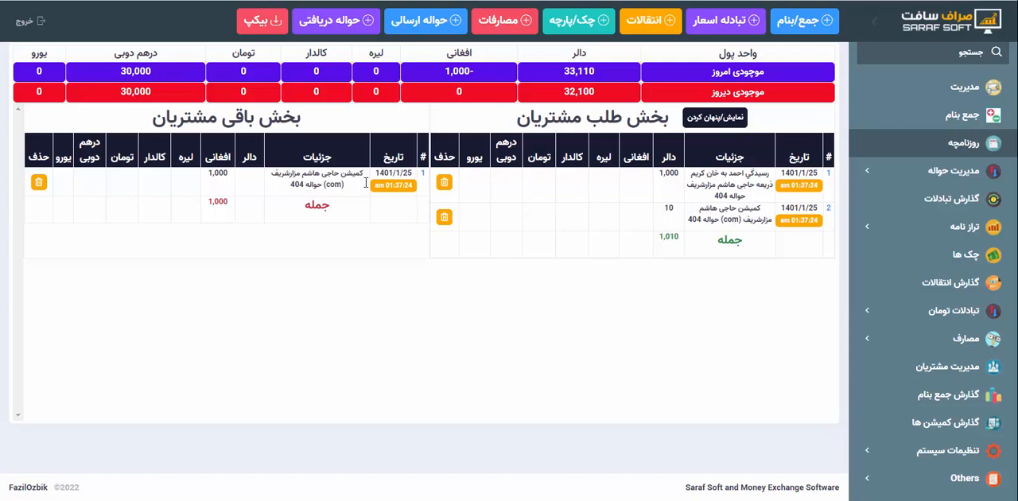
drag(663, 166, 683, 205)
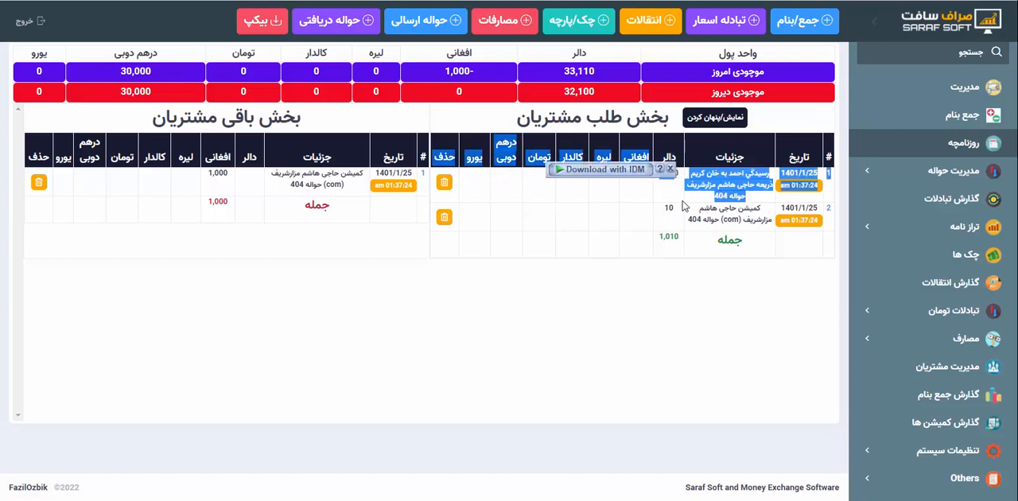
click(683, 205)
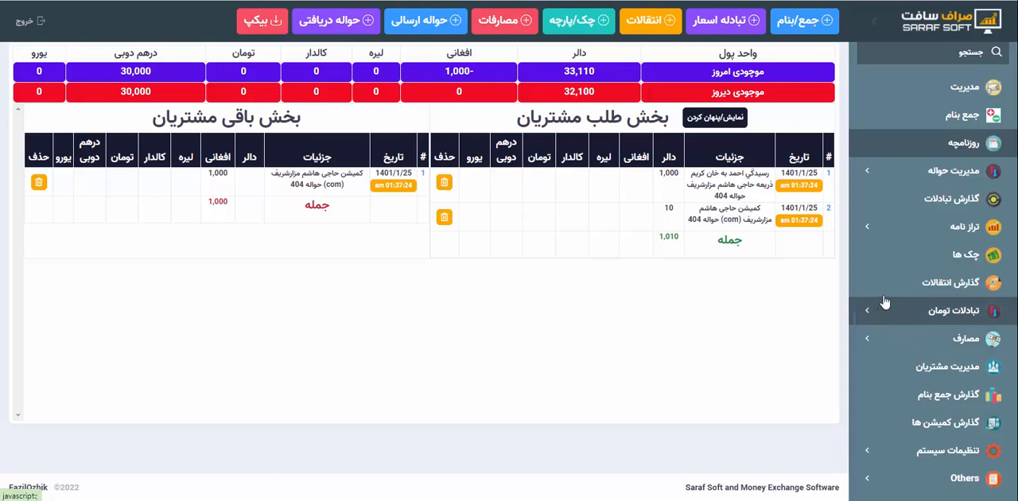
Open the general balance sheet (ترازنامه عمومی) and check the افغانی and دالر statements of its first listed account
click(893, 227)
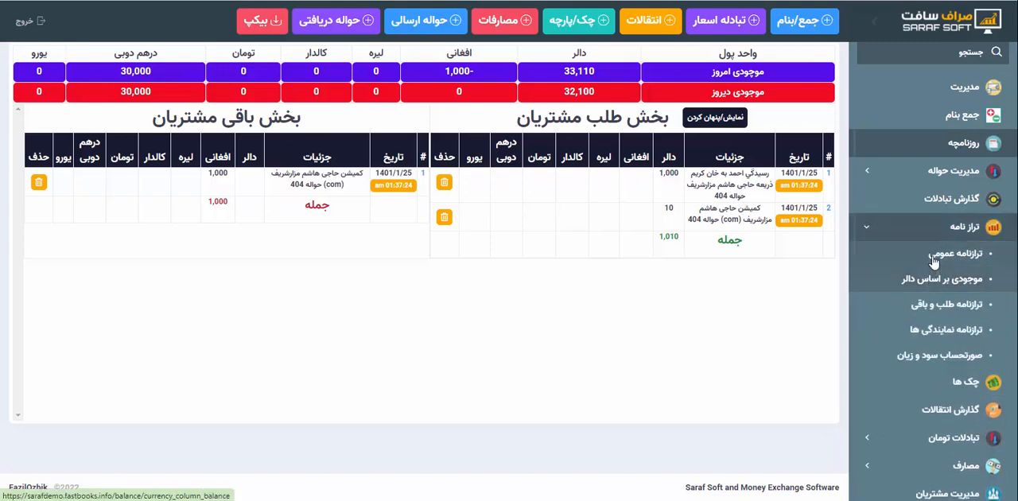
click(934, 260)
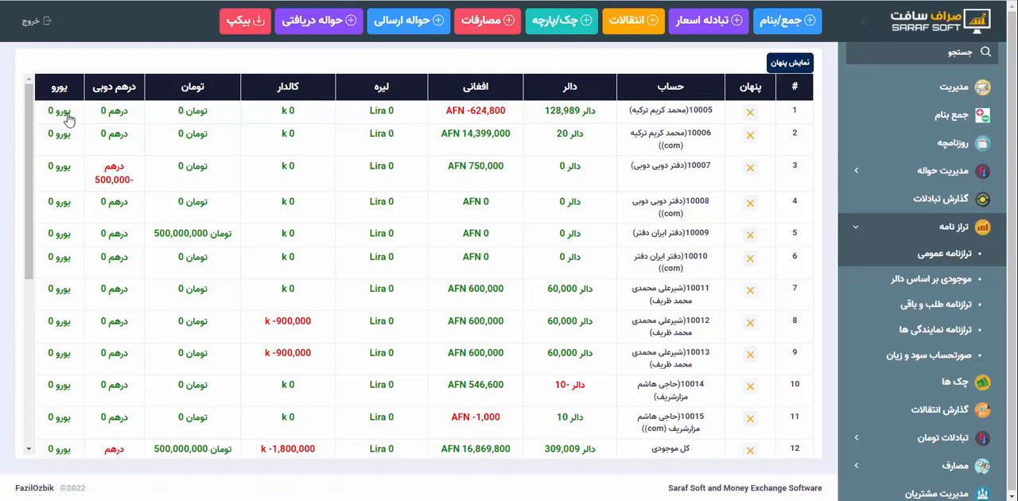
click(489, 116)
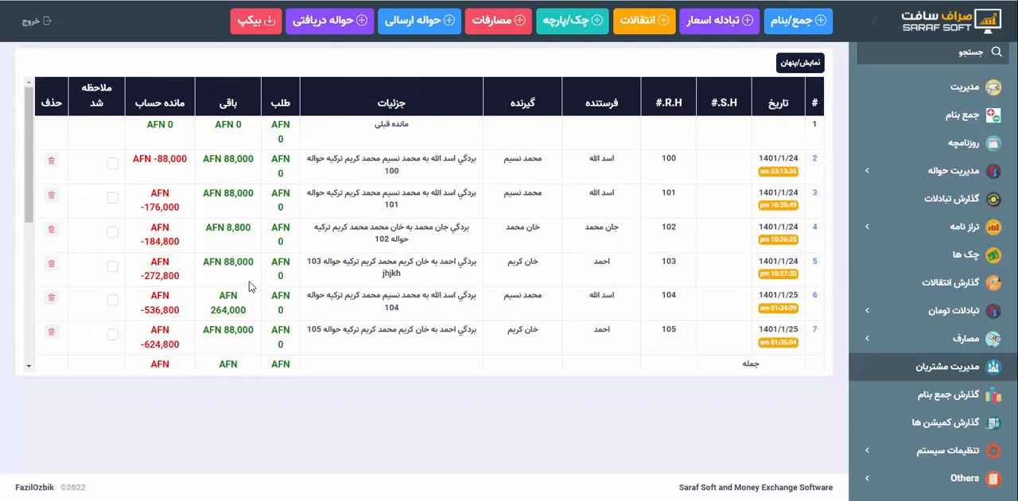
key(ctrl+w)
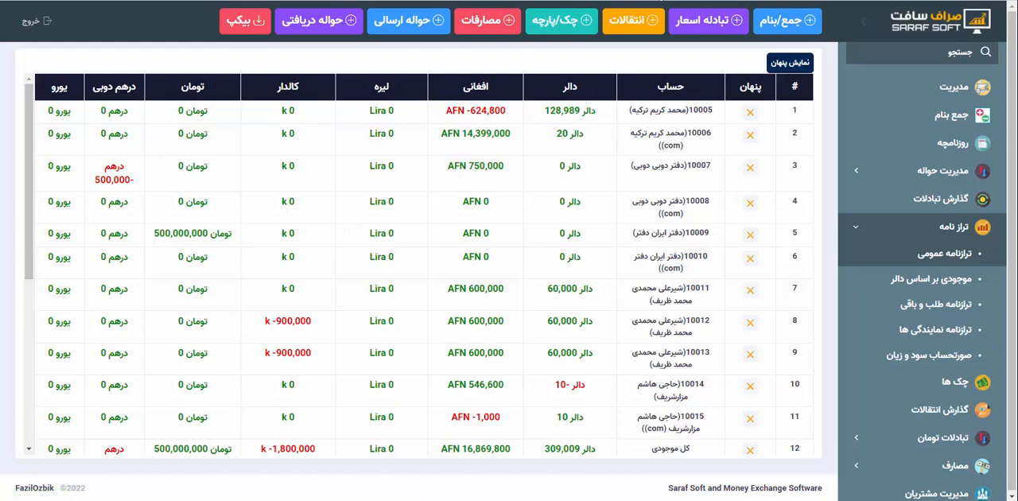
click(659, 0)
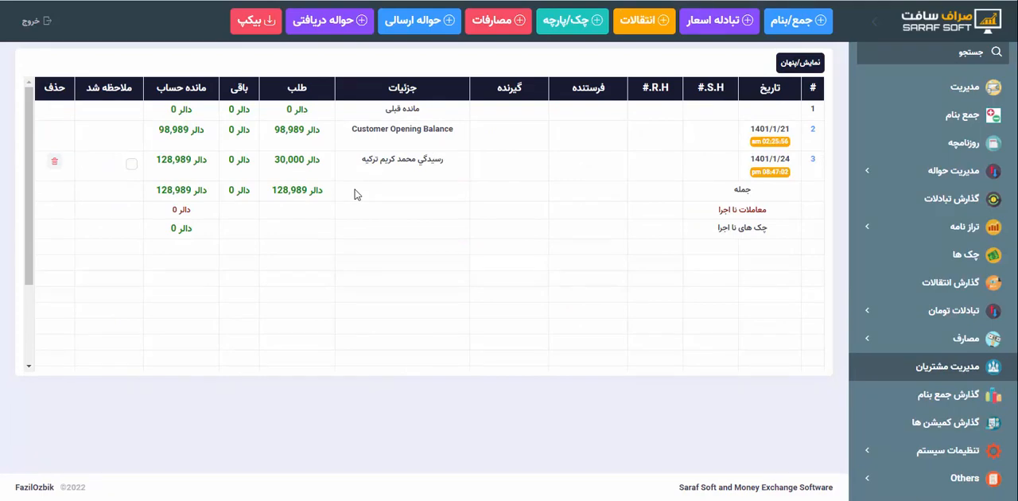
Return to the general balance sheet (ترازنامه عمومی) and review all account balances down to the company holdings rows
click(528, 0)
click(445, 0)
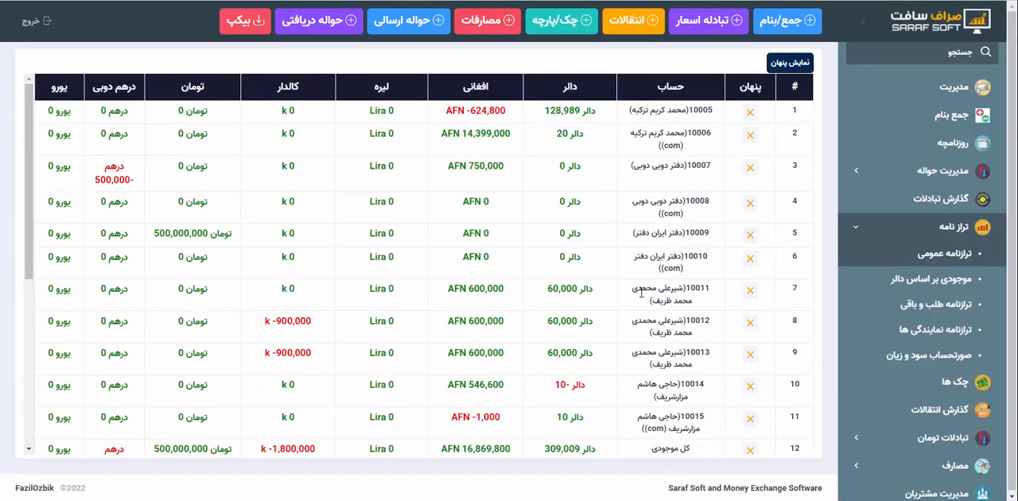
scroll(641, 292, down, 1)
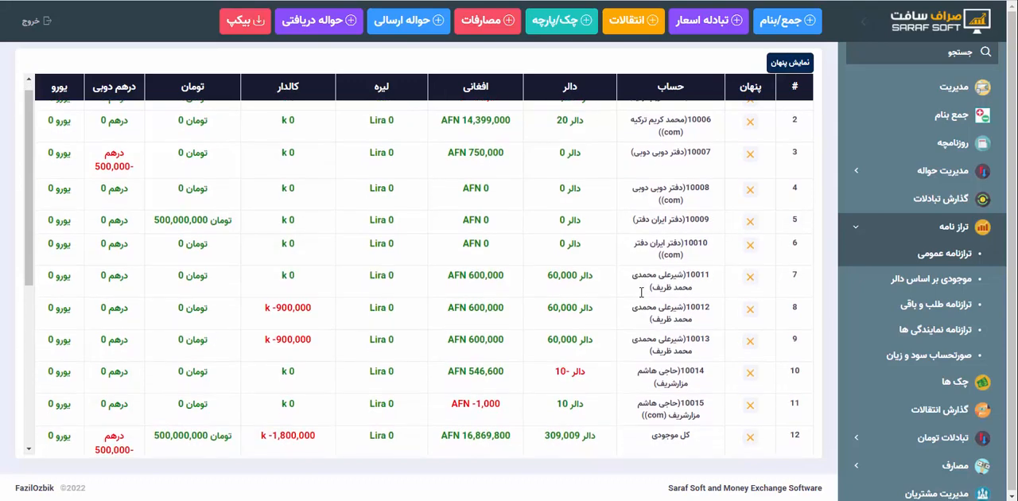
scroll(641, 292, down, 1)
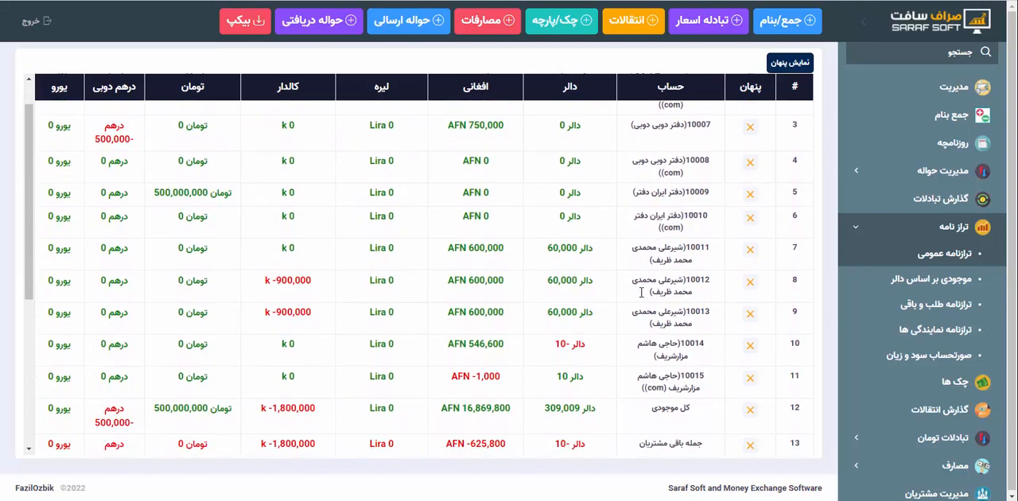
scroll(641, 292, down, 5)
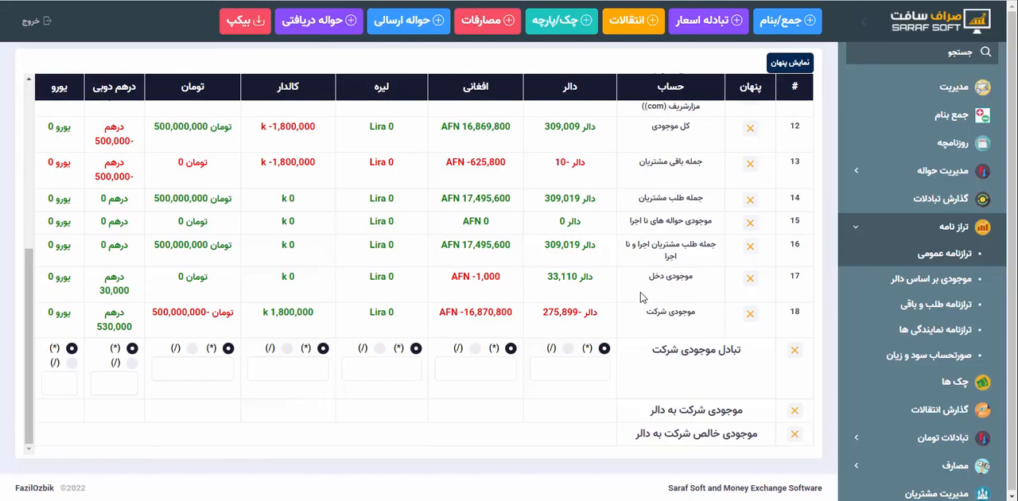
scroll(643, 296, up, 7)
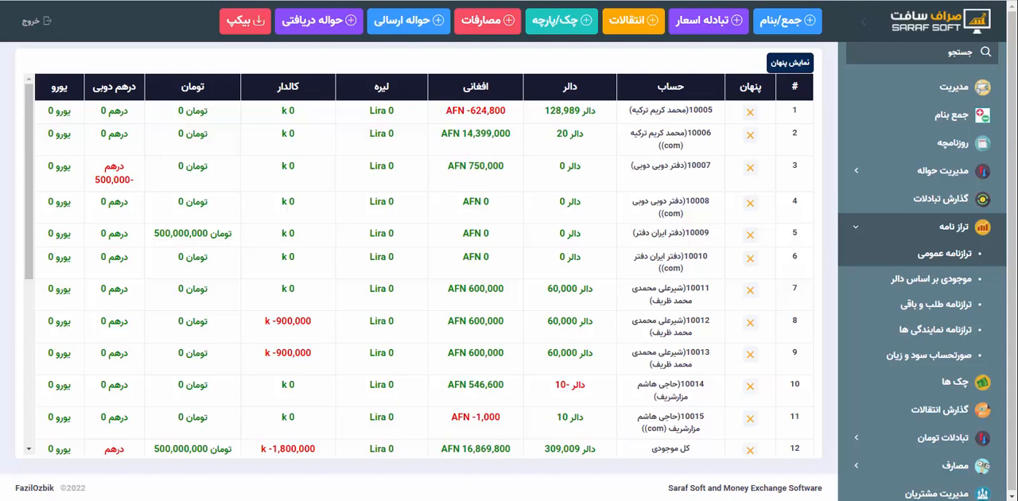
Switch to Notepad and write the two contact phone numbers on separate lines
click(324, 500)
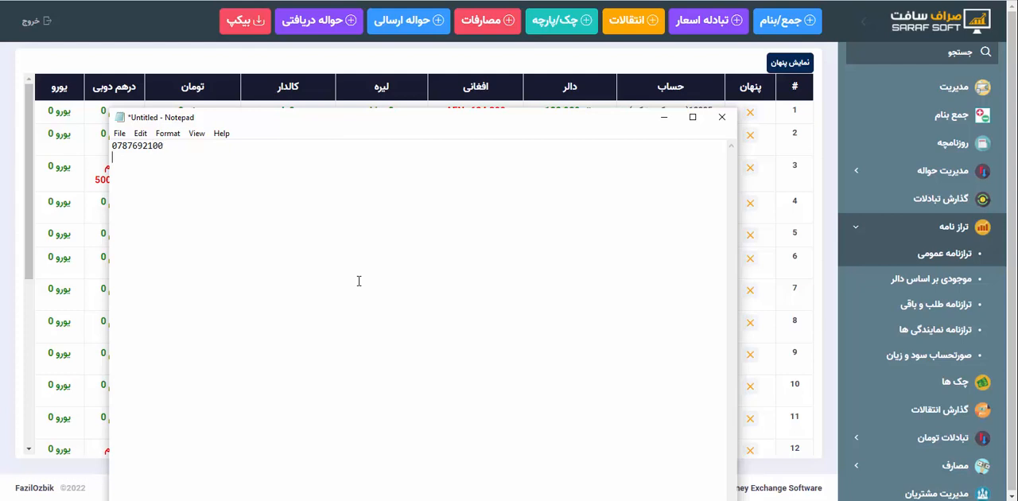
key(Return)
Highlight the contact phone numbers in the note and close Notepad without saving
drag(183, 177, 112, 146)
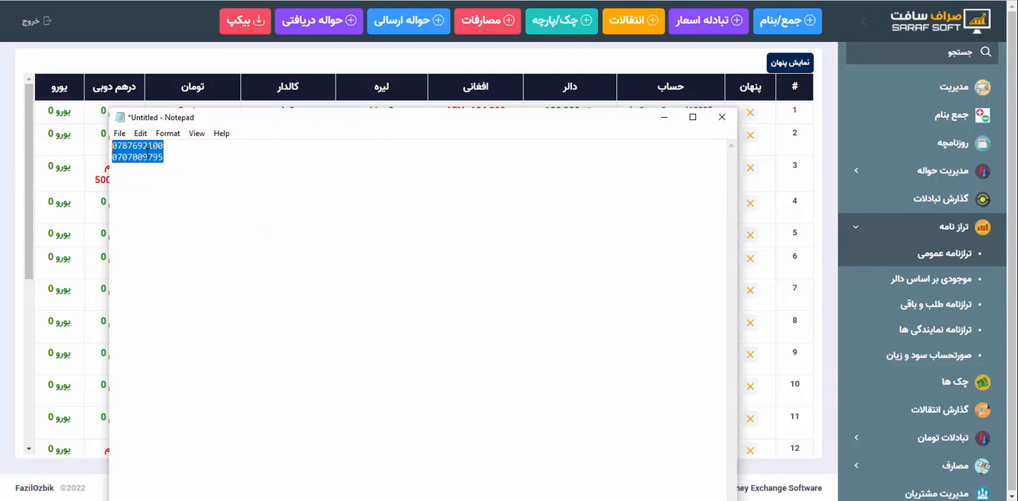
click(148, 156)
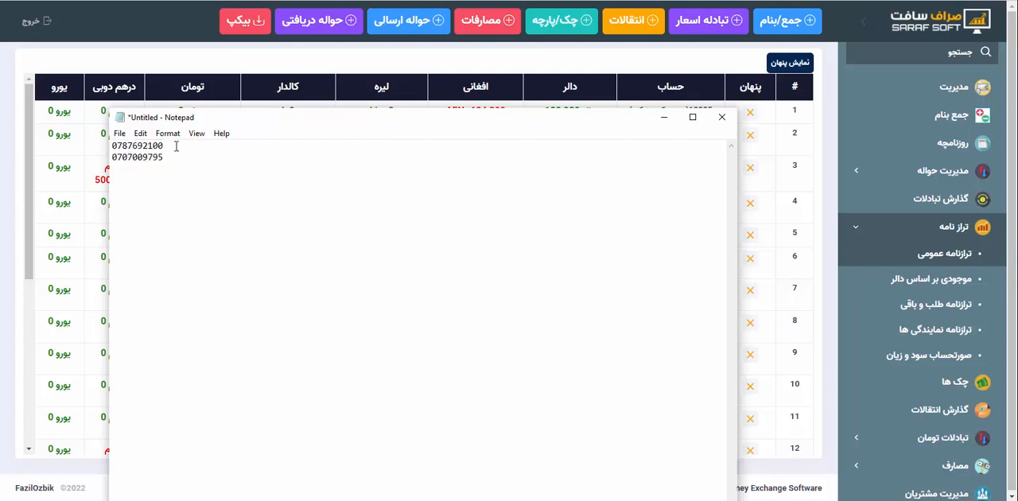
drag(176, 146, 111, 162)
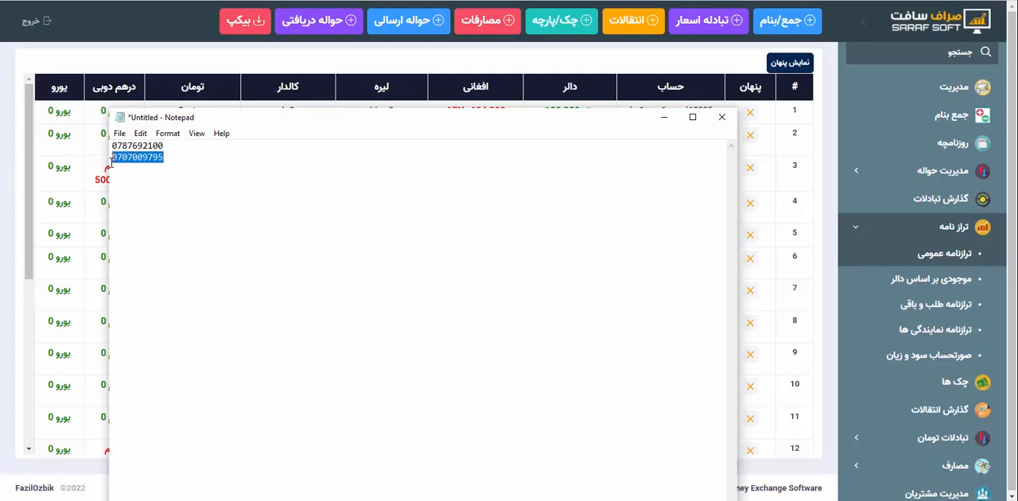
click(177, 161)
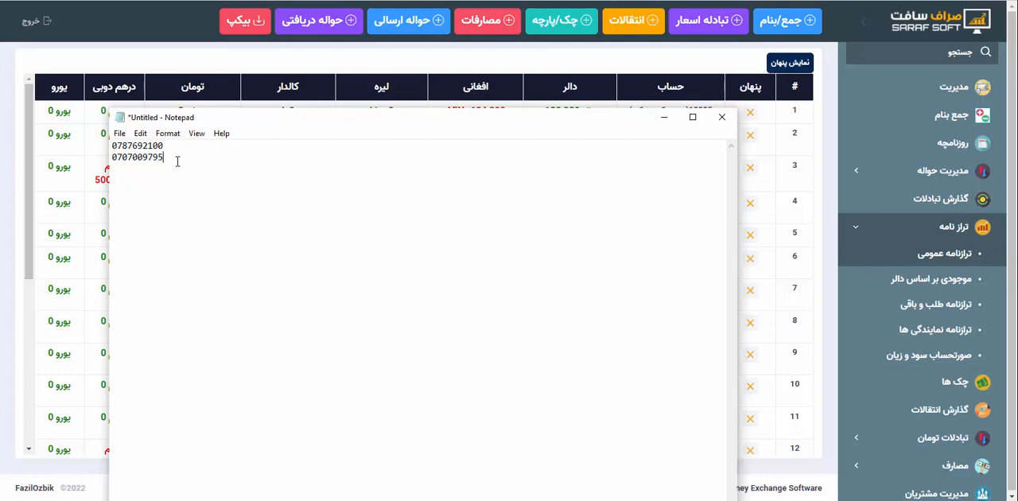
click(721, 117)
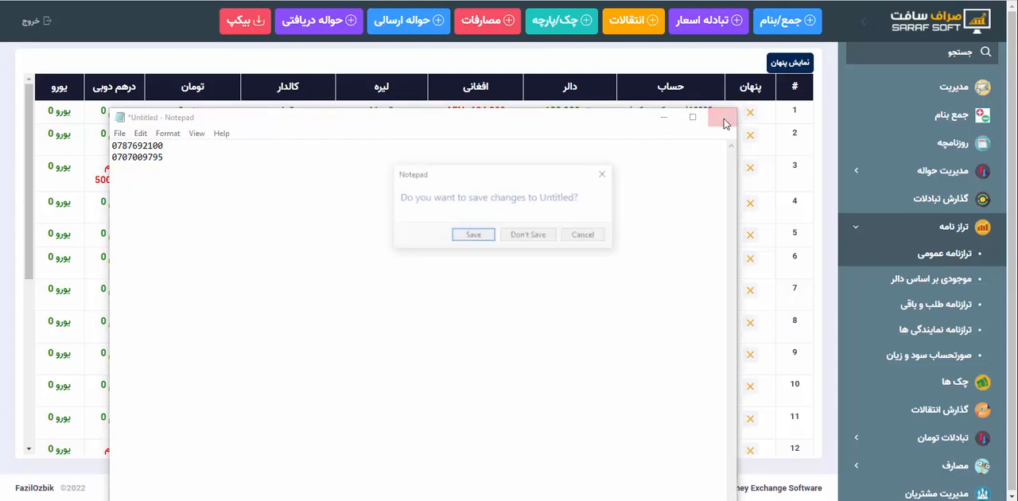
click(529, 236)
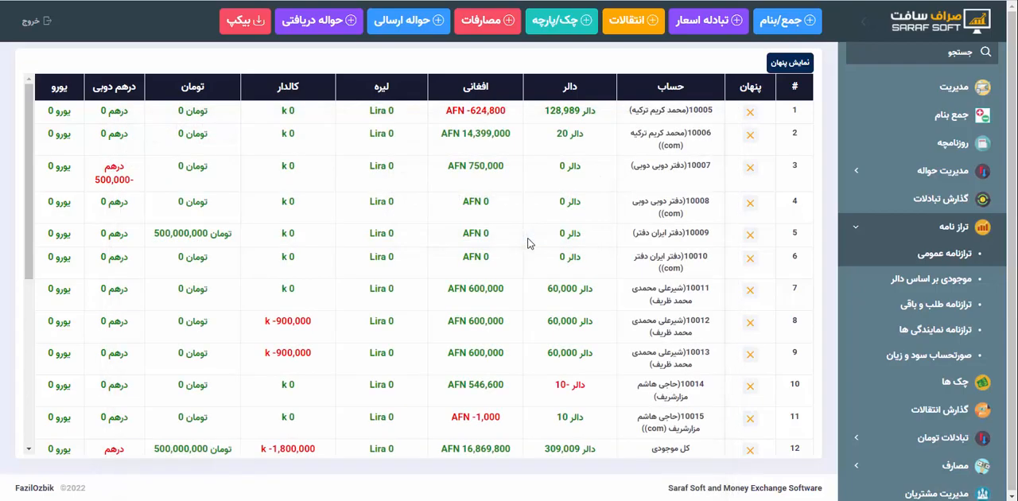